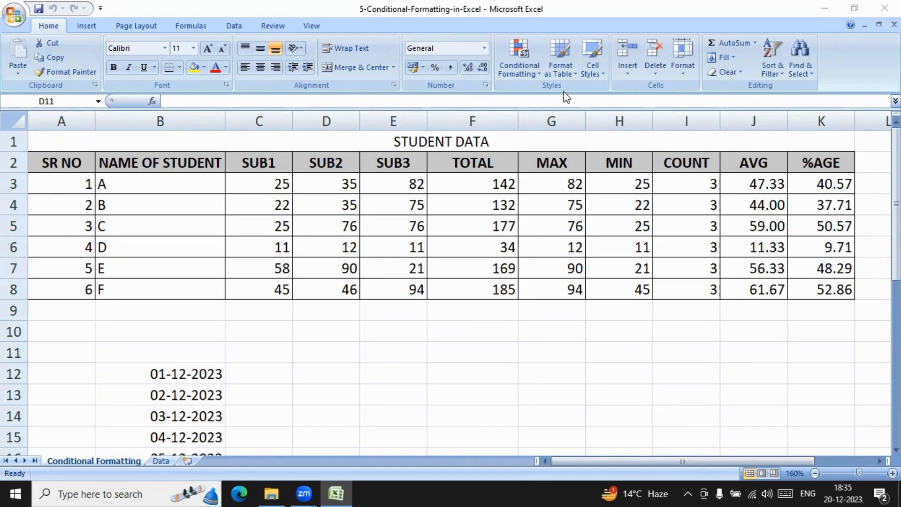
pyautogui.click(527, 66)
pyautogui.click(526, 67)
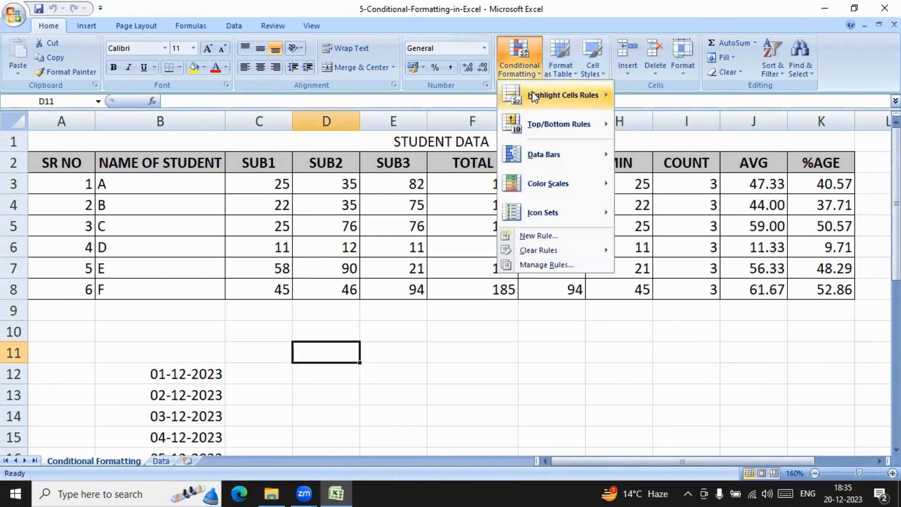
pyautogui.moveTo(539, 213)
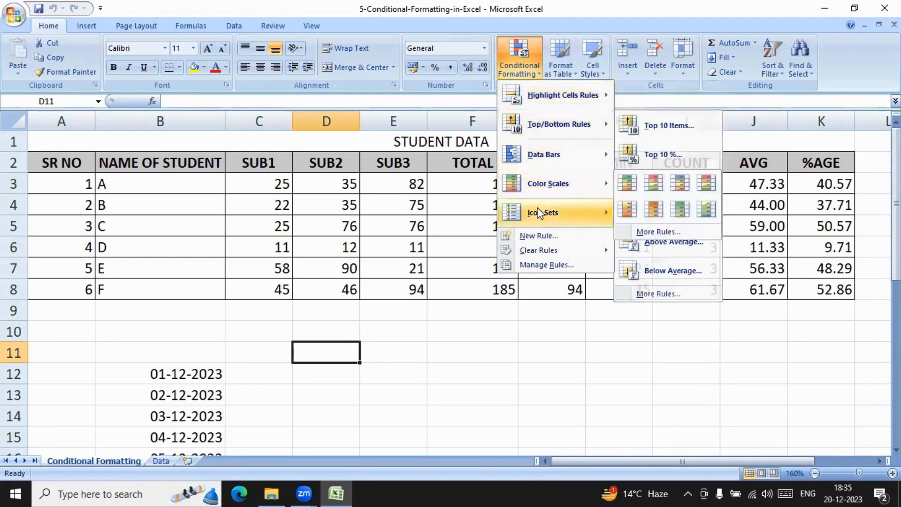
pyautogui.click(493, 334)
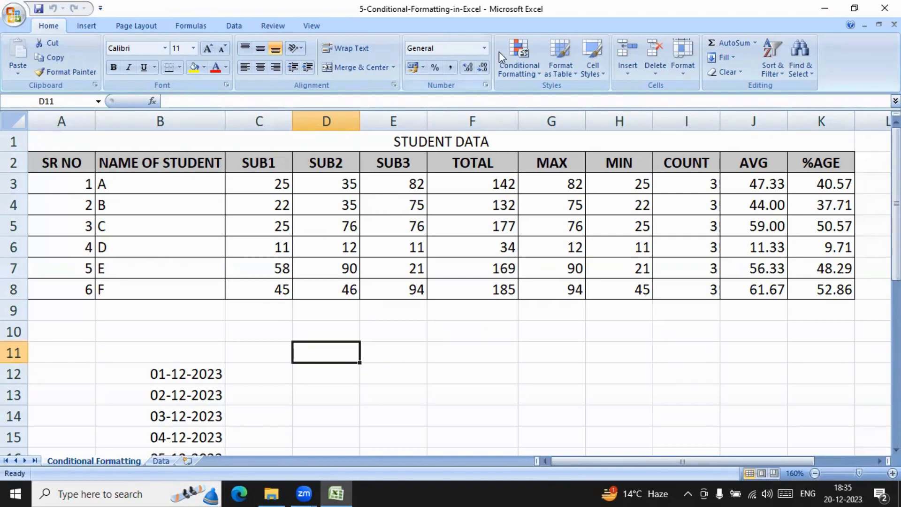
pyautogui.click(518, 78)
pyautogui.moveTo(531, 101)
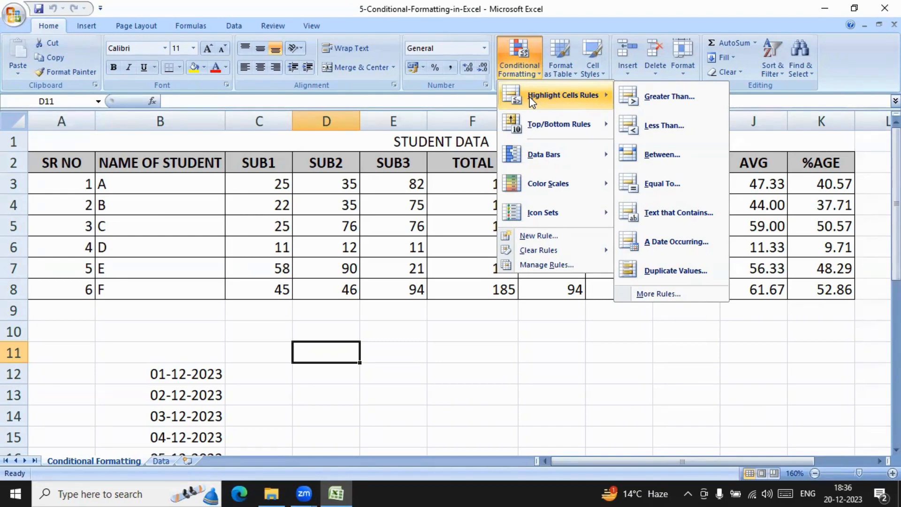
pyautogui.click(505, 356)
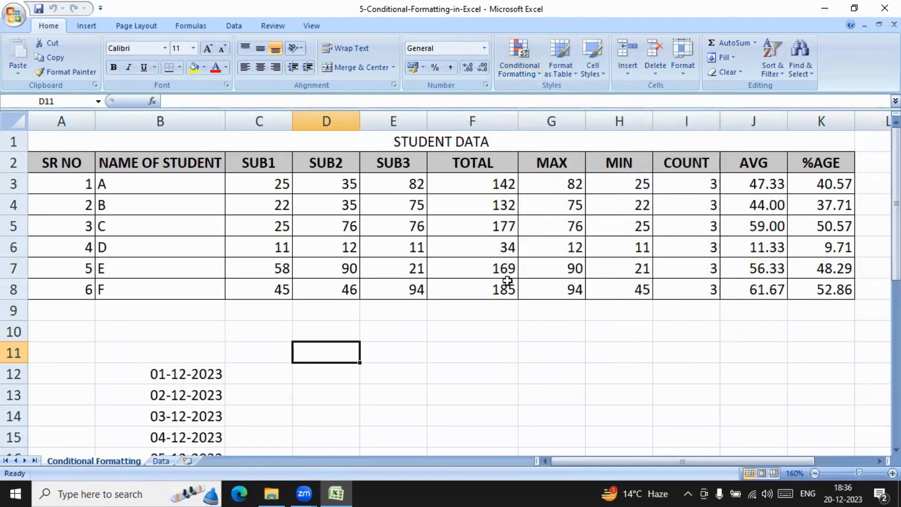
# Start a Greater Than highlight rule on the SUB1 to SUB3 marks in C3:E8 with a threshold of 60.
pyautogui.click(243, 181)
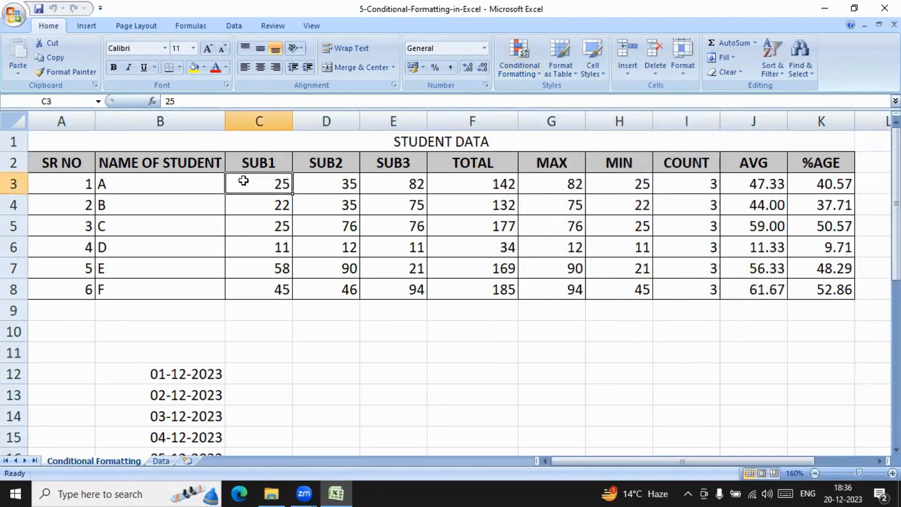
pyautogui.moveTo(244, 180); pyautogui.dragTo(392, 287)
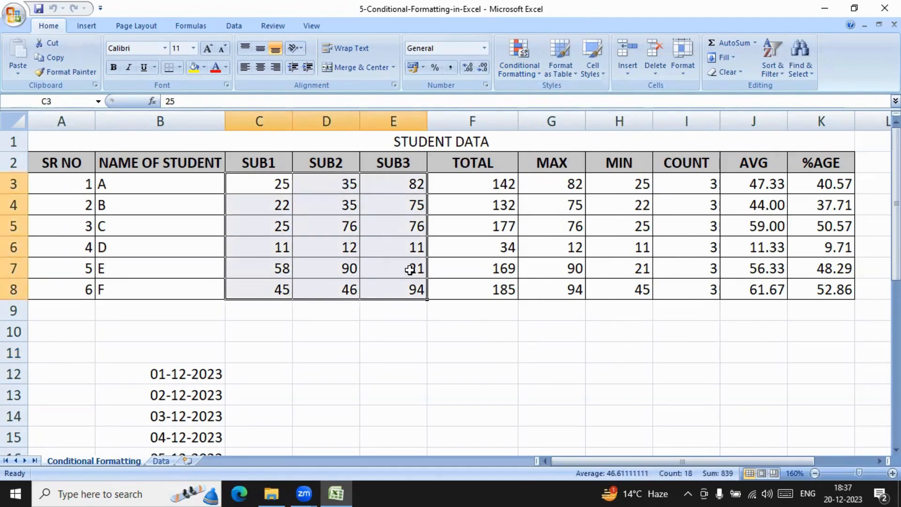
pyautogui.click(514, 71)
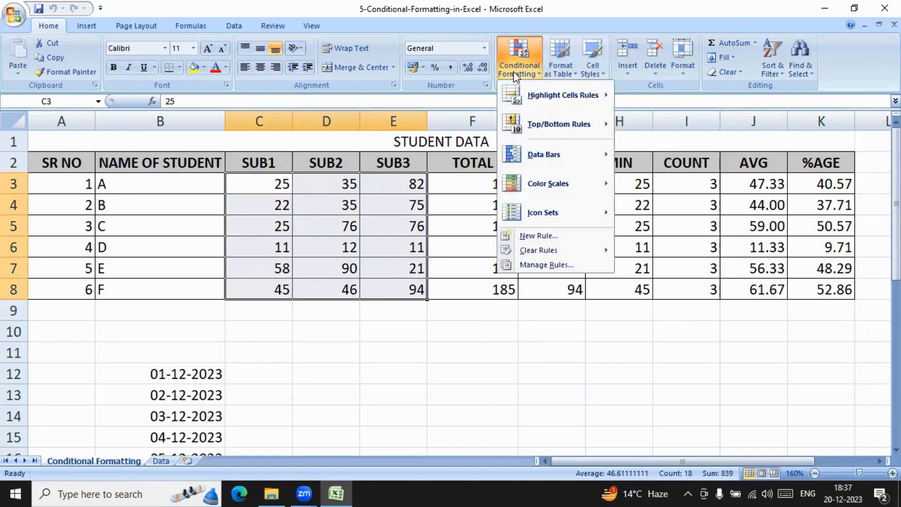
pyautogui.moveTo(527, 95)
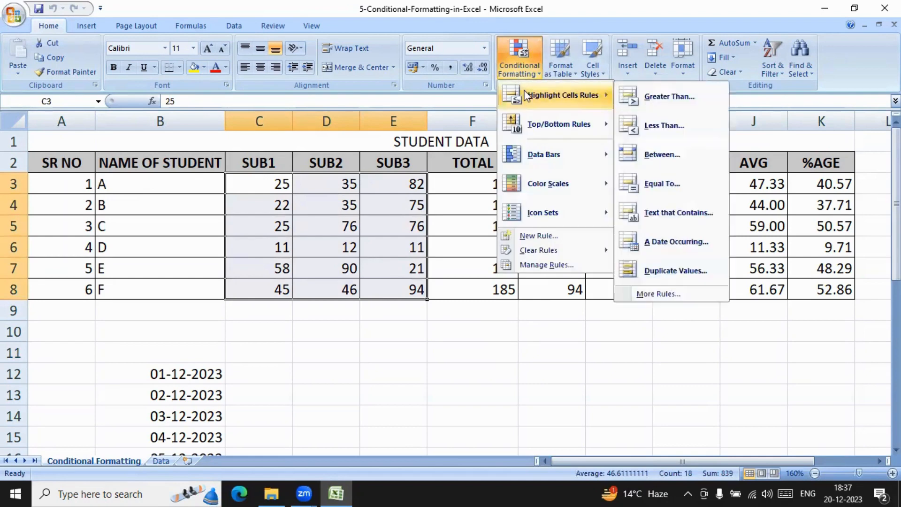
pyautogui.click(667, 98)
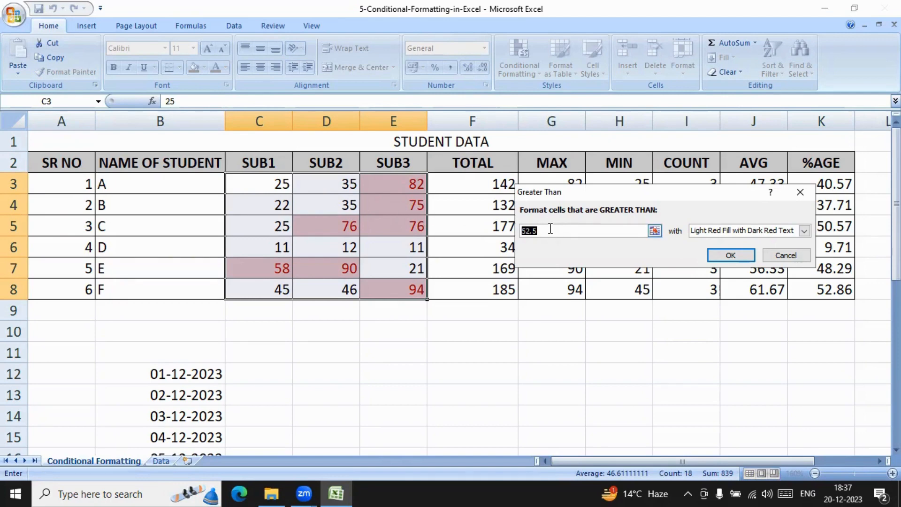
pyautogui.moveTo(550, 229); pyautogui.dragTo(520, 235)
pyautogui.write('60')
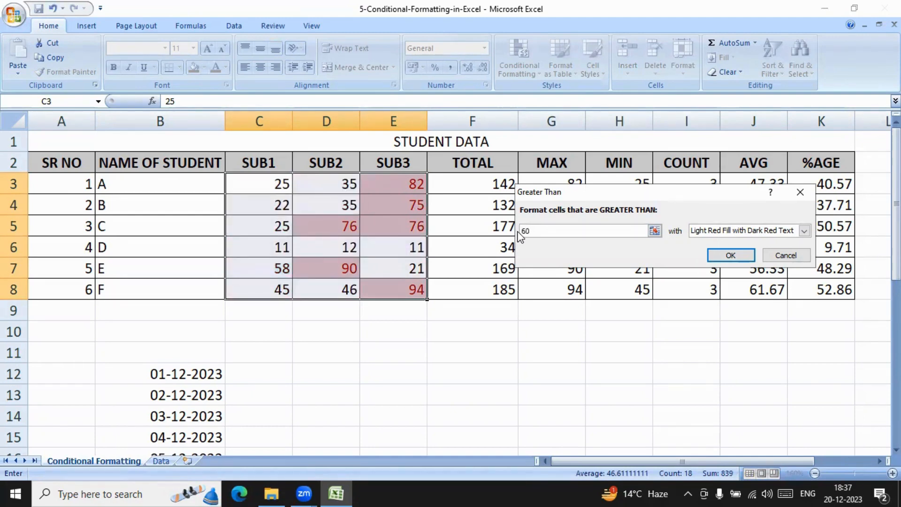
# Give the Greater Than rule a custom format with a yellow fill and apply it to the marks.
pyautogui.click(807, 231)
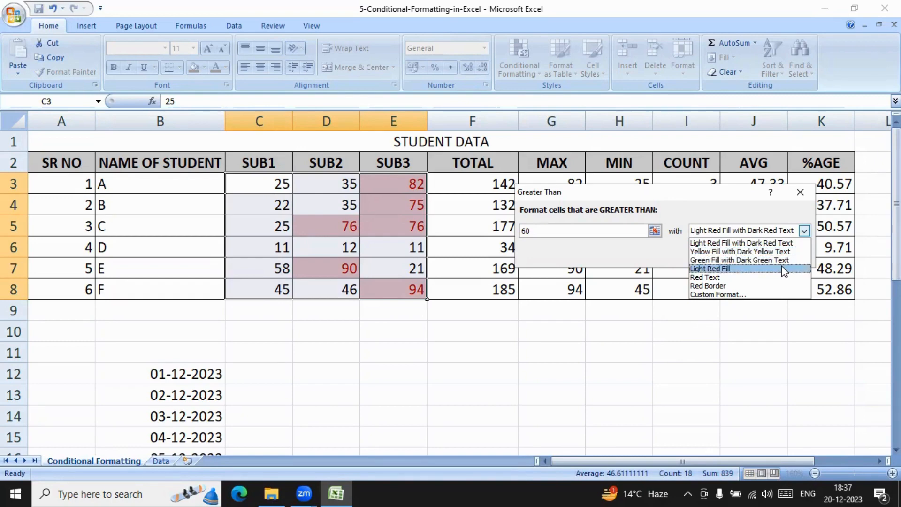
pyautogui.click(736, 296)
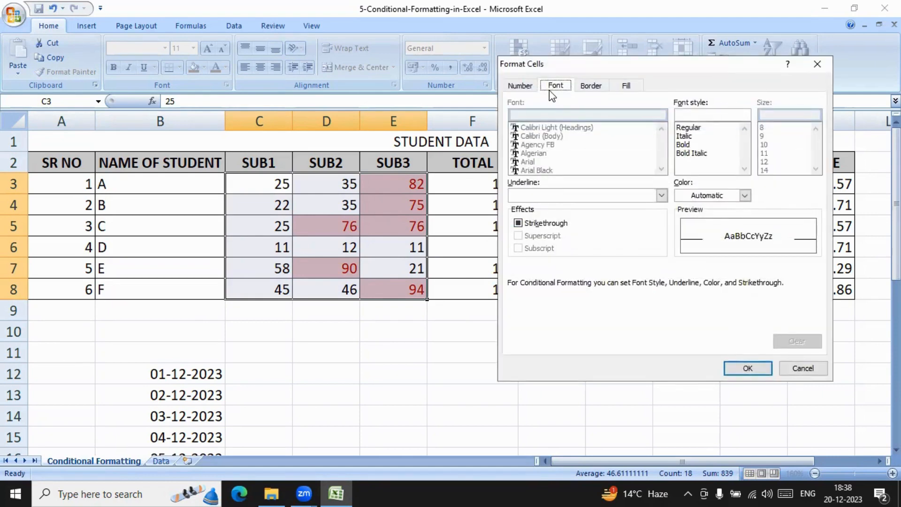
pyautogui.click(527, 88)
pyautogui.click(555, 86)
pyautogui.click(587, 87)
pyautogui.click(631, 86)
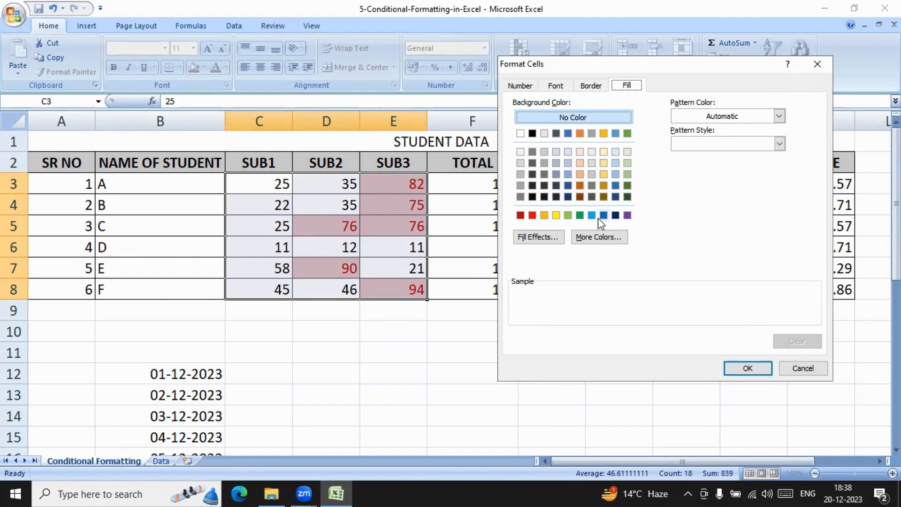
pyautogui.click(556, 216)
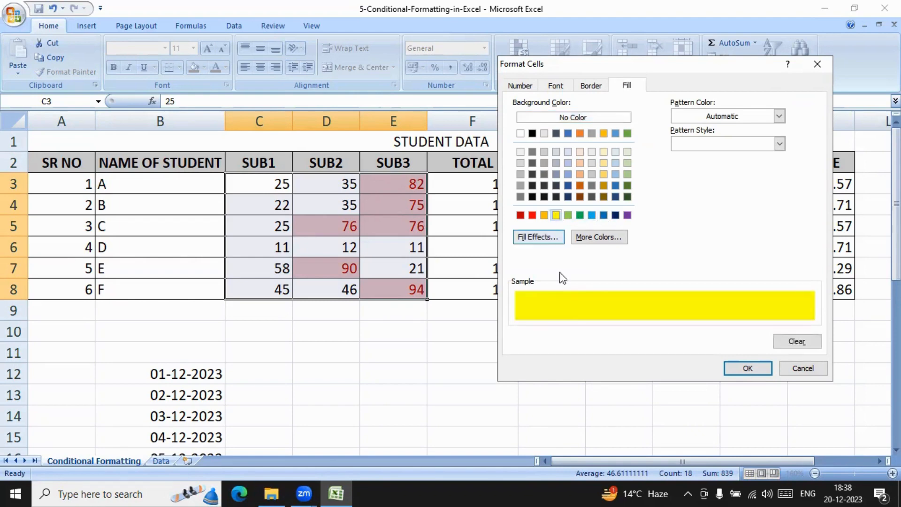
pyautogui.click(746, 368)
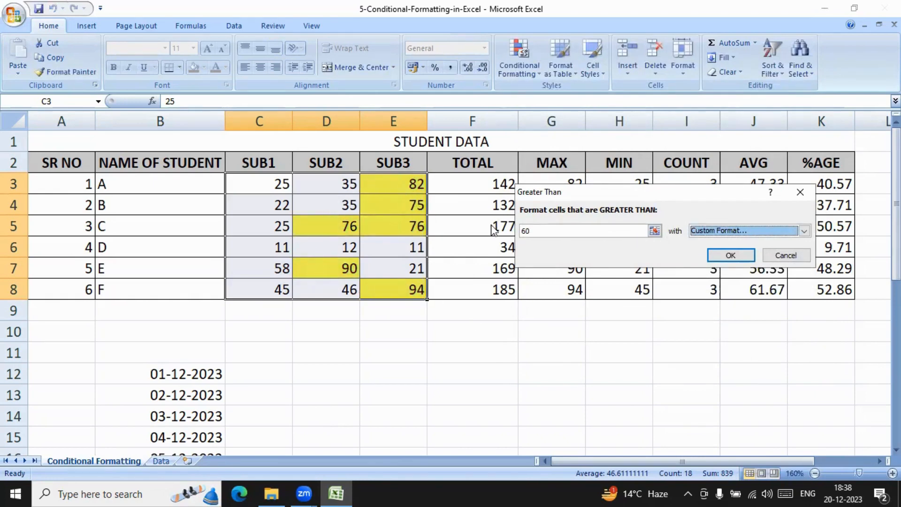
pyautogui.click(731, 256)
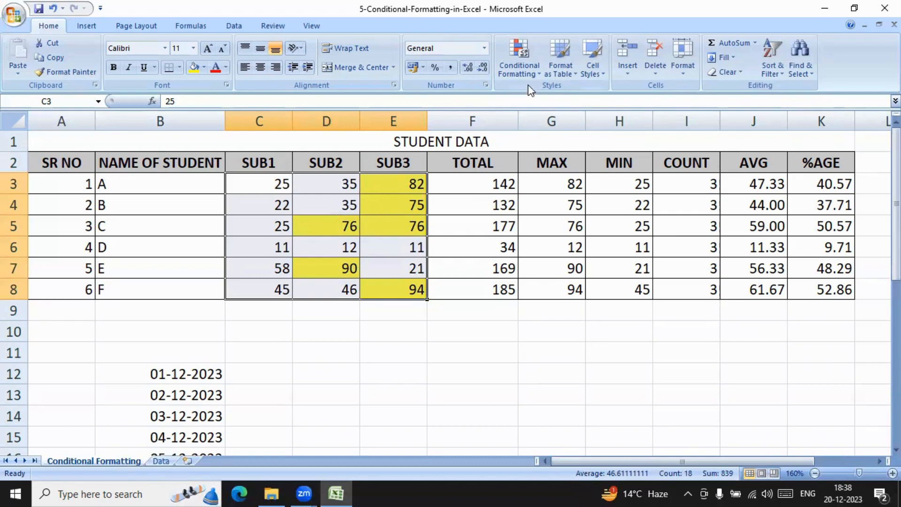
# Highlight the marks in C3:E8 that are less than 33 with Light Red Fill with Dark Red Text.
pyautogui.click(520, 72)
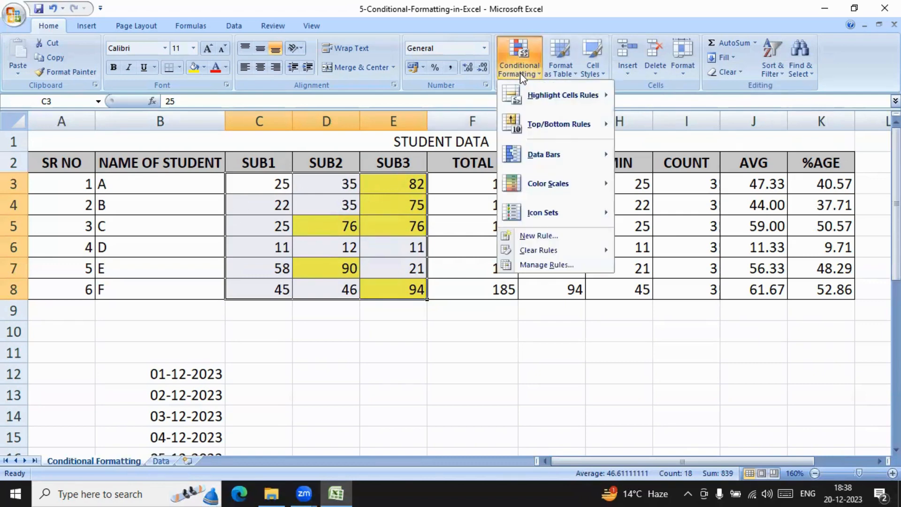
pyautogui.moveTo(564, 96)
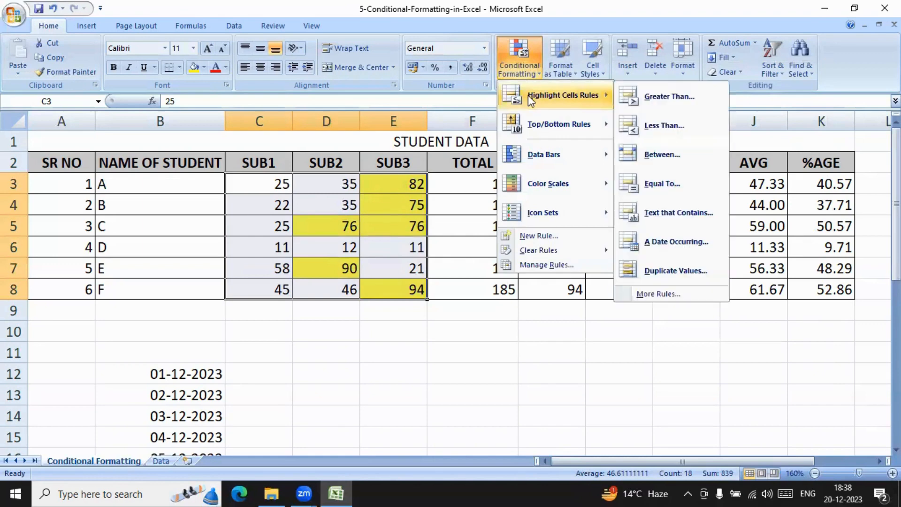
pyautogui.click(662, 126)
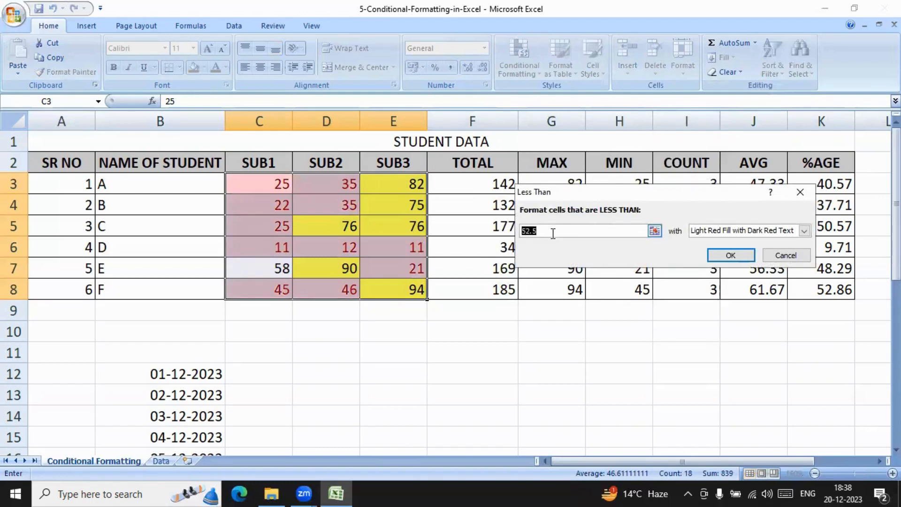
pyautogui.press('BackSpace')
pyautogui.write('33')
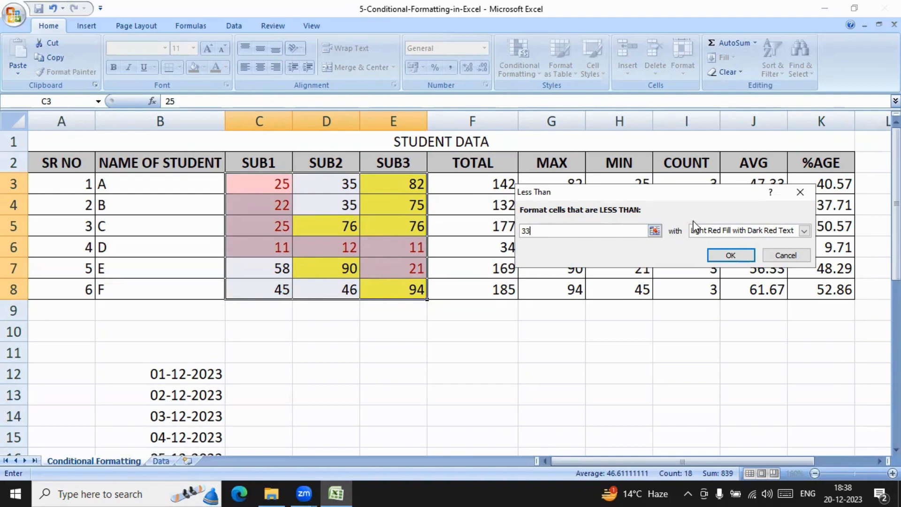
pyautogui.click(804, 230)
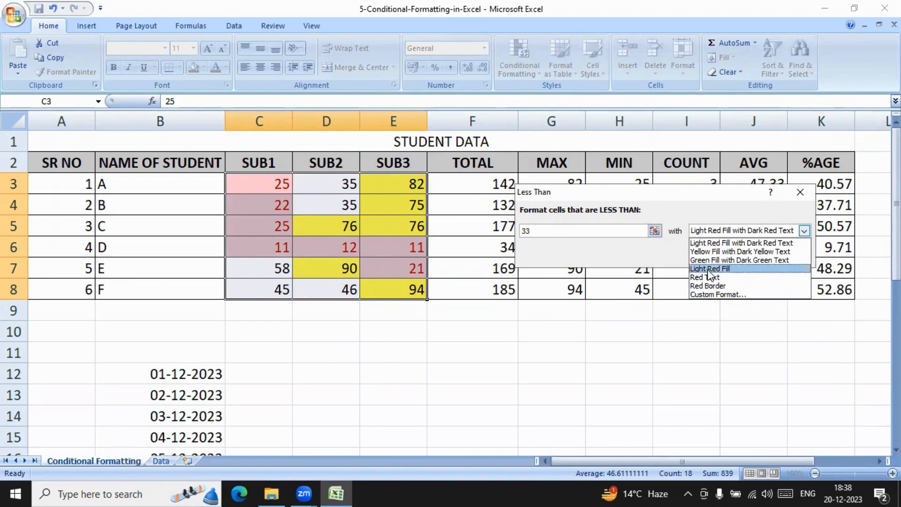
pyautogui.click(725, 247)
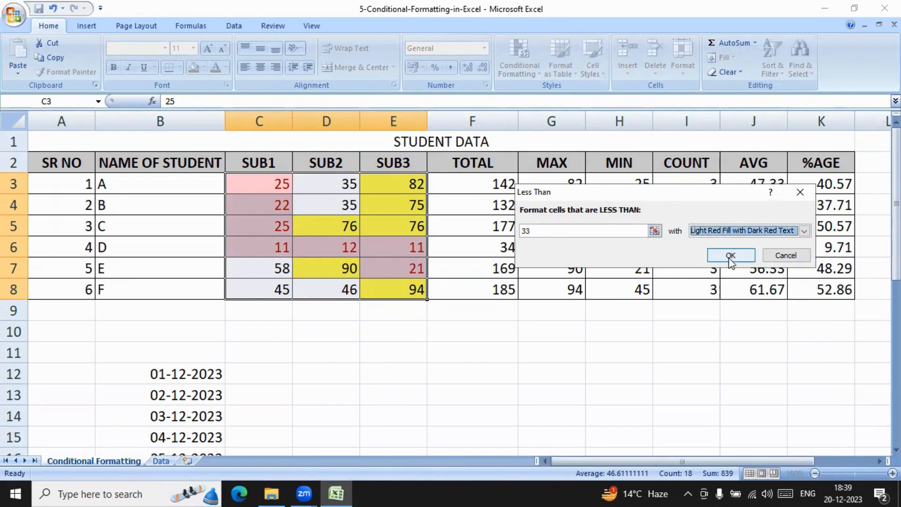
pyautogui.click(731, 256)
pyautogui.click(336, 346)
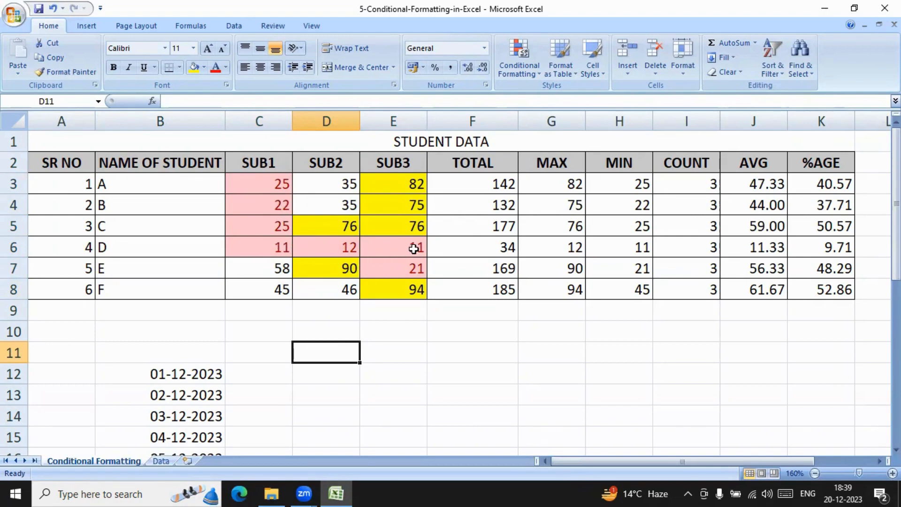
pyautogui.click(382, 333)
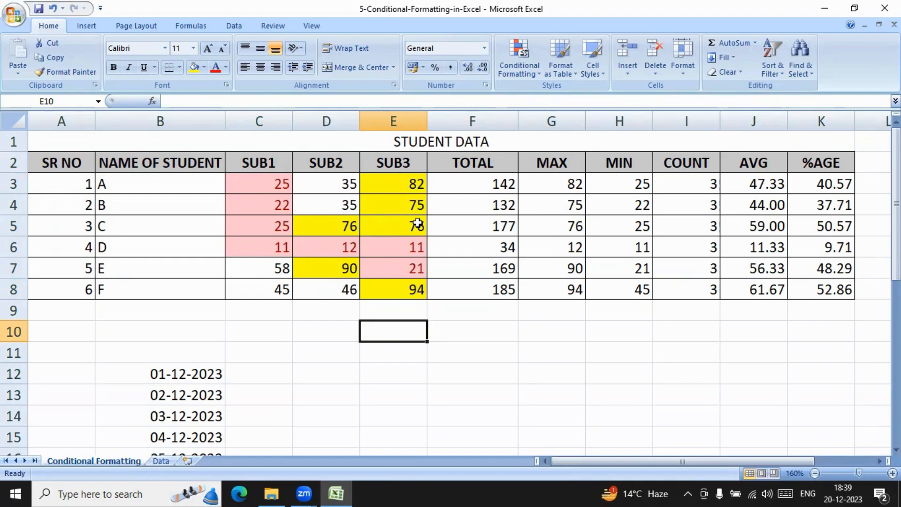
# Start an Equal To highlight rule on the marks in C3:E8 with the value 35.
pyautogui.moveTo(255, 191); pyautogui.dragTo(410, 290)
pyautogui.click(520, 60)
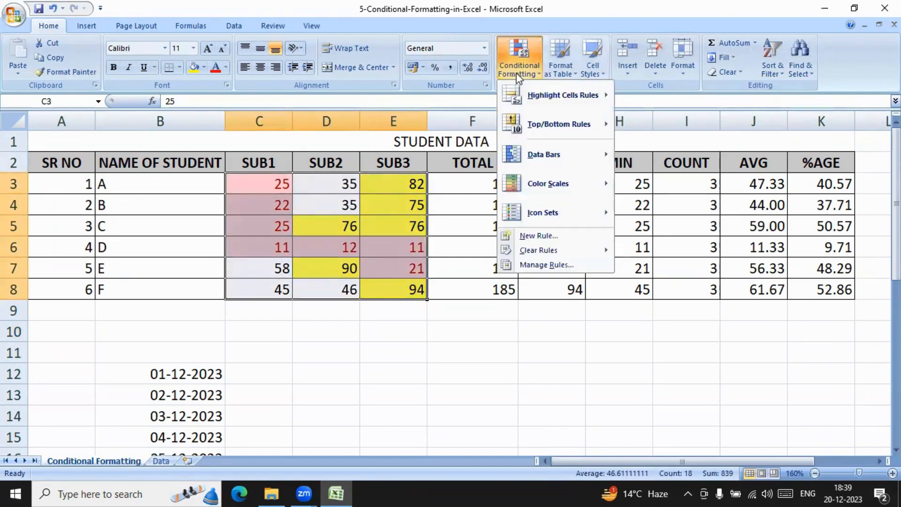
pyautogui.moveTo(533, 99)
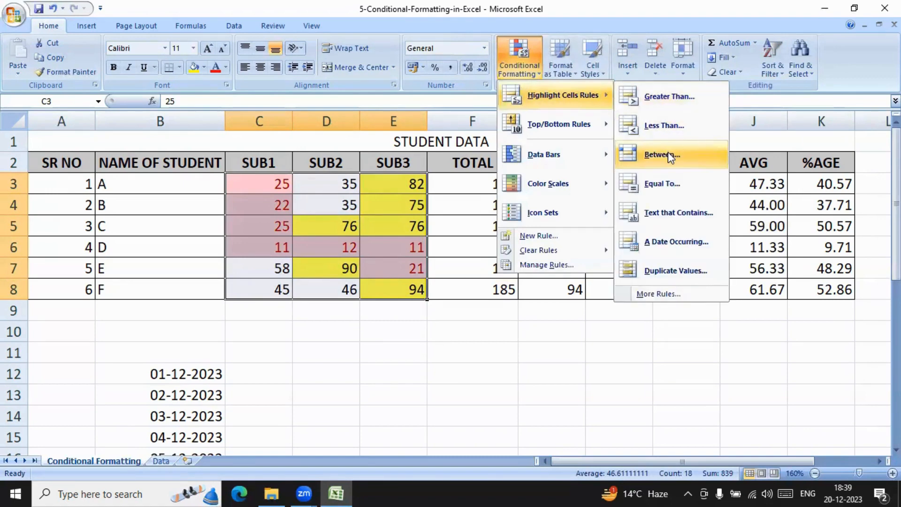
pyautogui.click(674, 187)
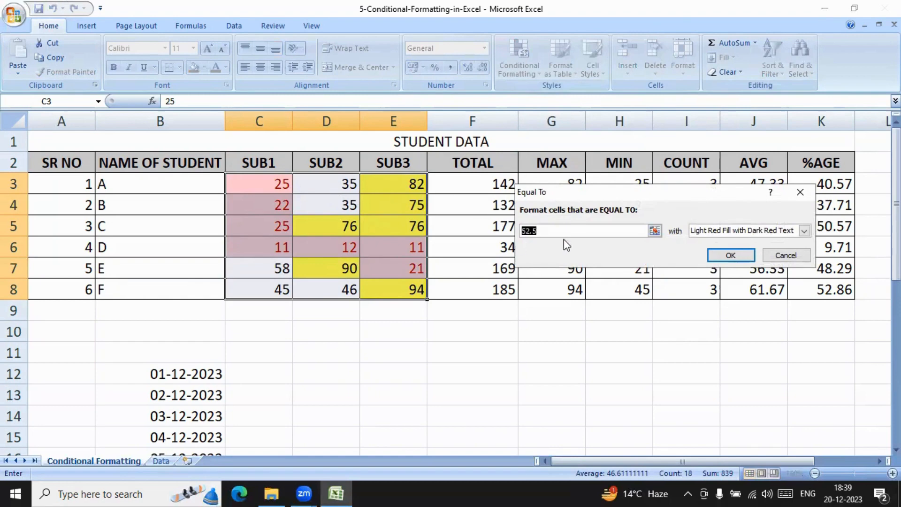
pyautogui.moveTo(545, 230); pyautogui.dragTo(517, 230)
pyautogui.write('35')
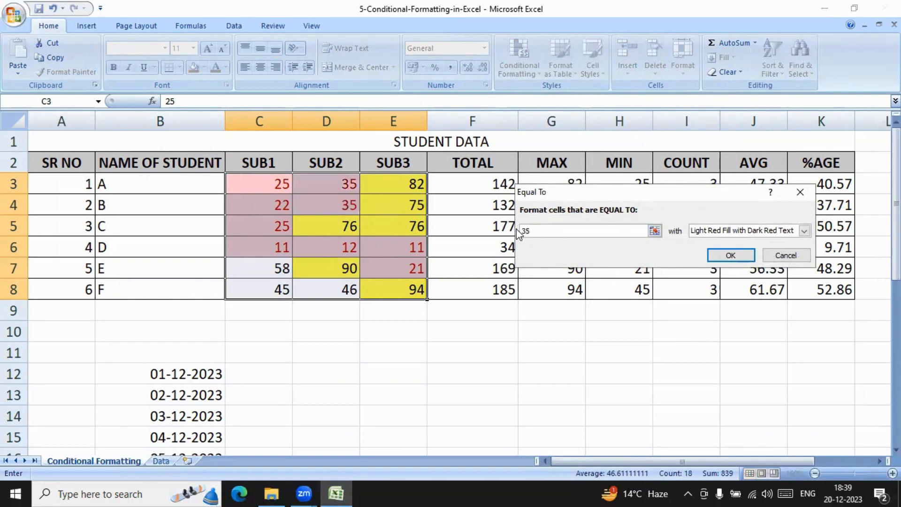
# Give the Equal To rule a custom format with a green fill and apply it to the marks.
pyautogui.click(803, 230)
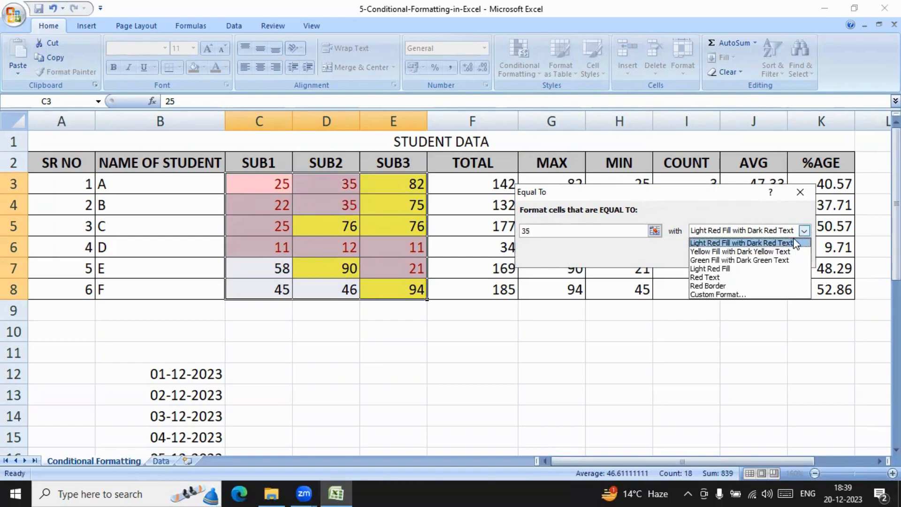
pyautogui.click(734, 295)
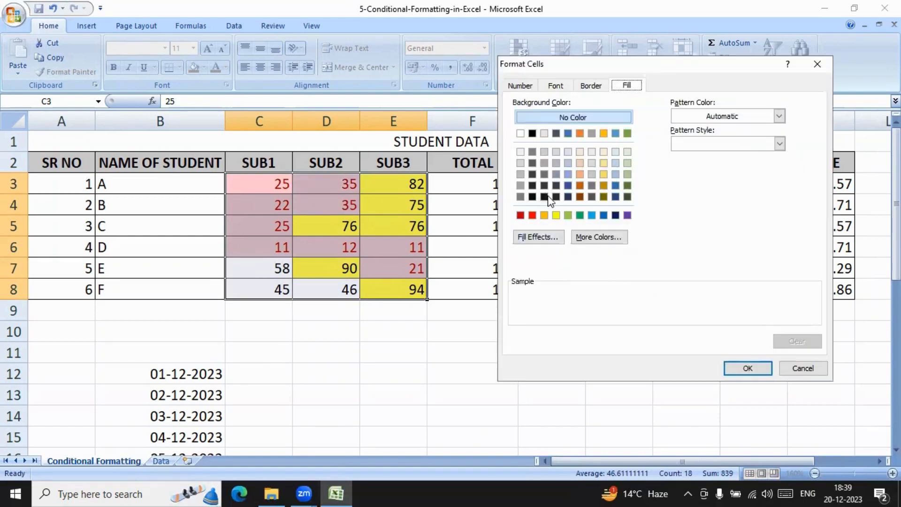
pyautogui.click(580, 215)
pyautogui.click(746, 367)
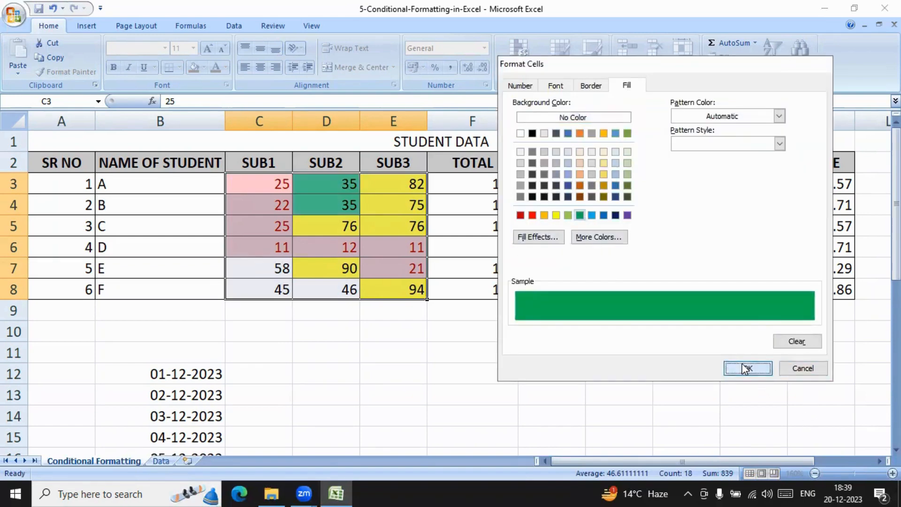
pyautogui.click(731, 256)
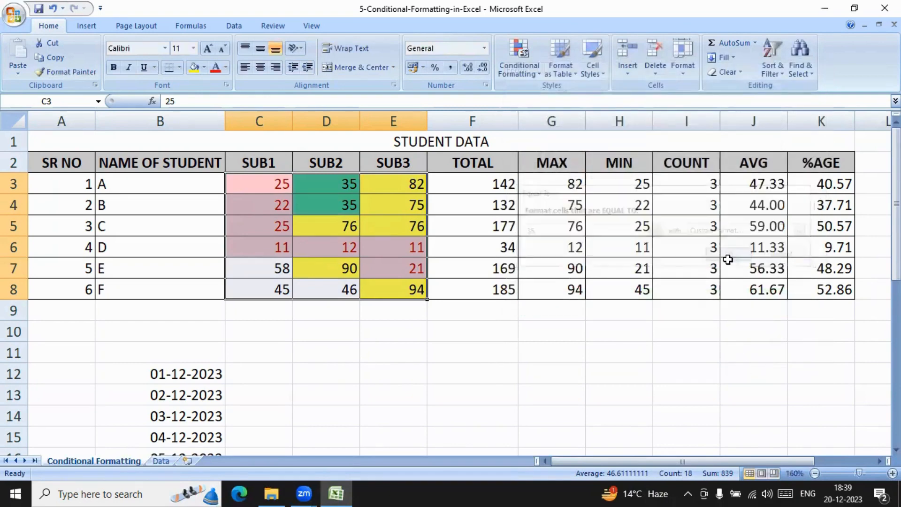
pyautogui.click(456, 337)
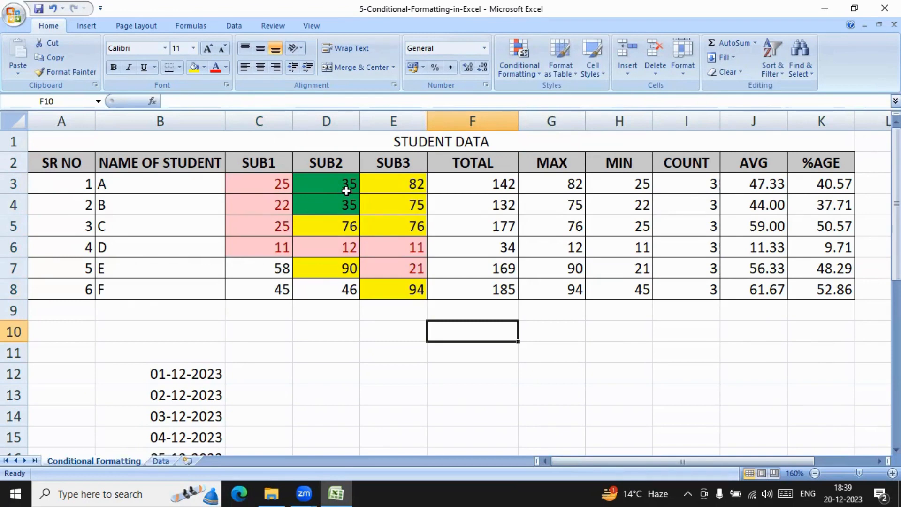
pyautogui.moveTo(281, 268)
pyautogui.mouseDown()
pyautogui.moveTo(276, 288)
pyautogui.moveTo(350, 289)
pyautogui.moveTo(328, 298)
pyautogui.moveTo(277, 284)
pyautogui.mouseUp()
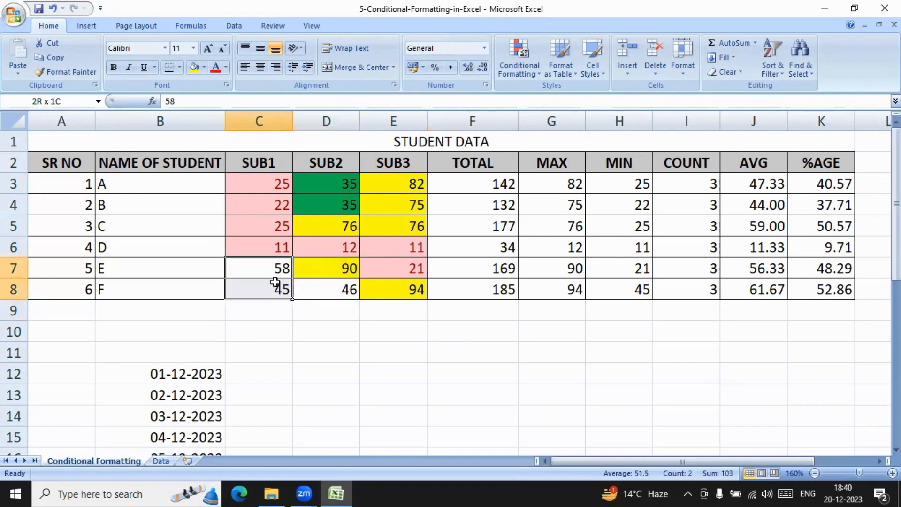
pyautogui.click(330, 309)
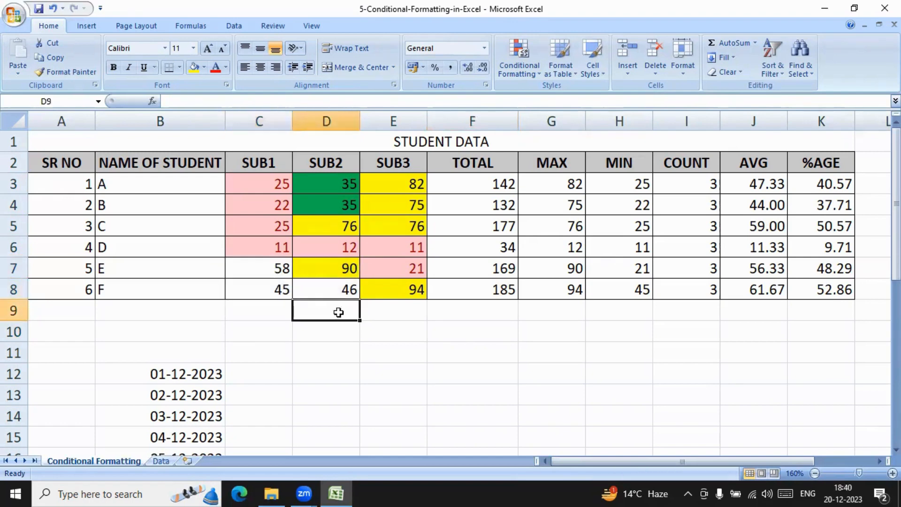
pyautogui.click(528, 71)
pyautogui.moveTo(527, 94)
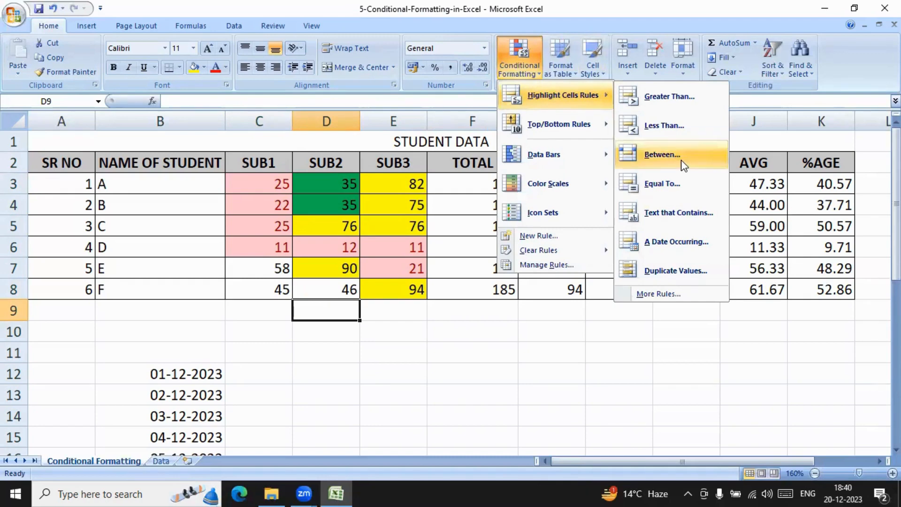
pyautogui.click(463, 362)
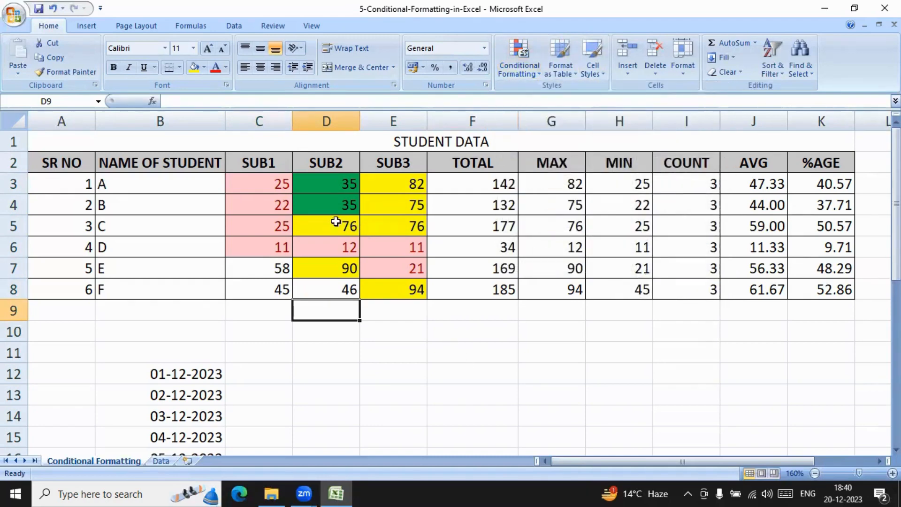
# Clear all conditional formatting rules from the subject marks in C3:E8.
pyautogui.moveTo(258, 183); pyautogui.dragTo(409, 288)
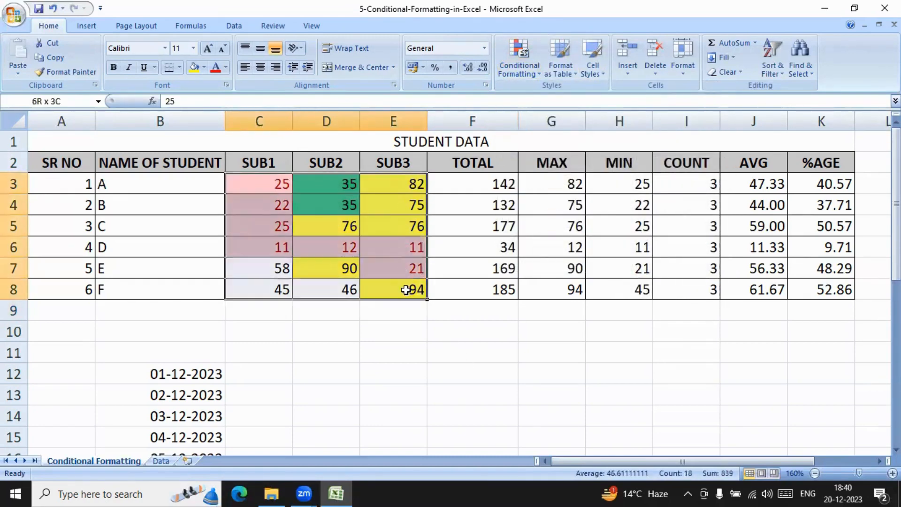
pyautogui.click(520, 66)
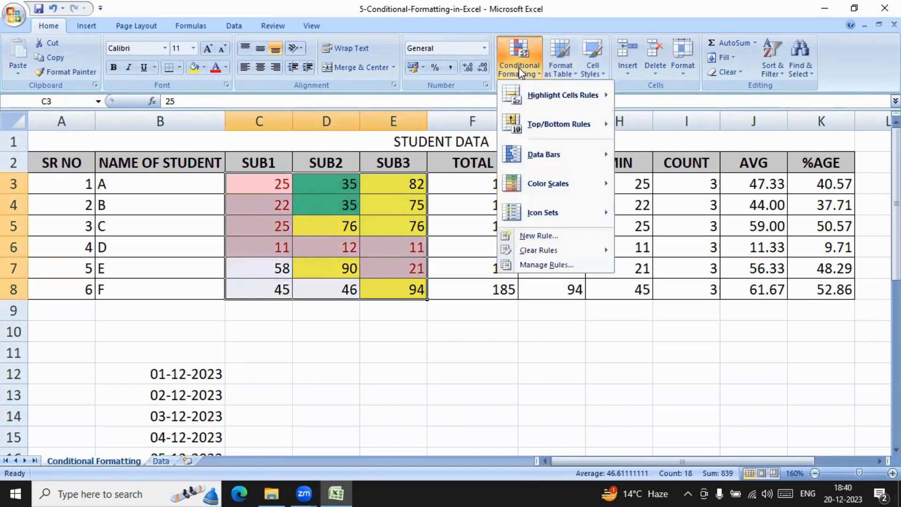
pyautogui.moveTo(565, 251)
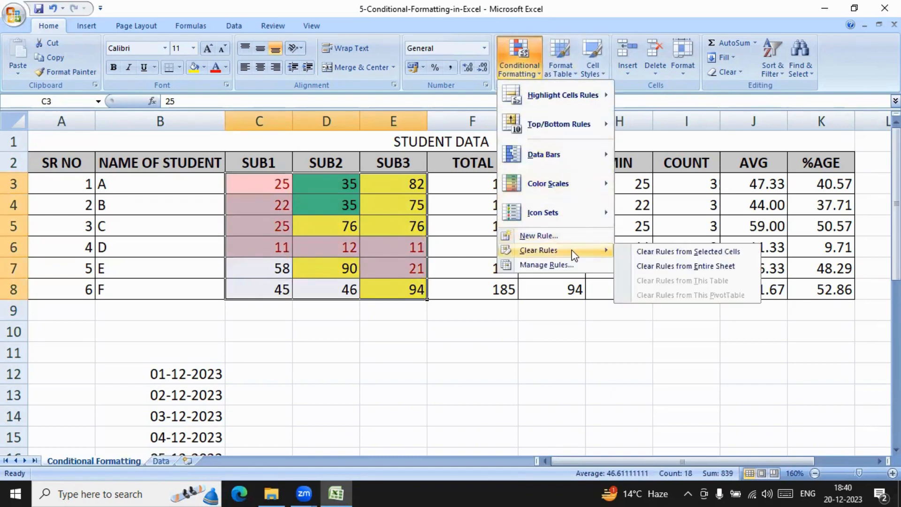
pyautogui.click(654, 255)
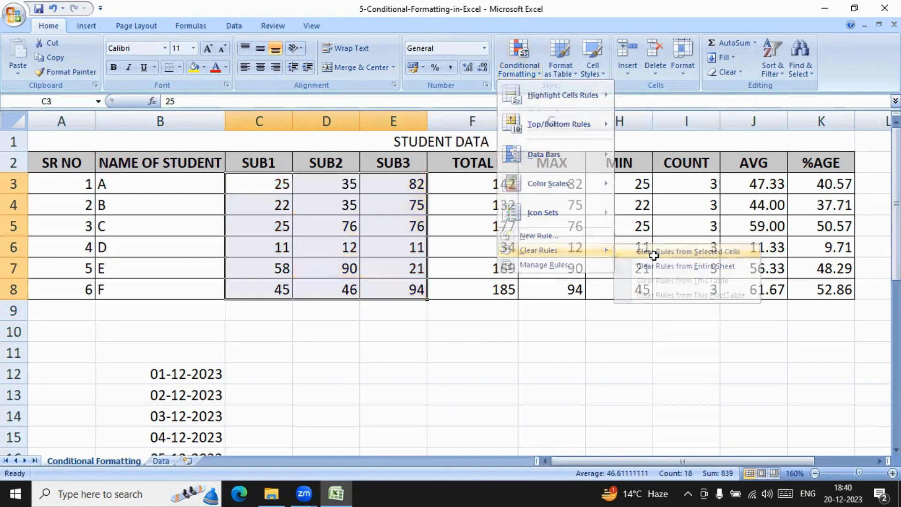
pyautogui.click(439, 324)
# Highlight the marks in C3:E8 that are between 33 and 60 with Light Red Fill with Dark Red Text.
pyautogui.moveTo(254, 183); pyautogui.dragTo(414, 288)
pyautogui.click(527, 74)
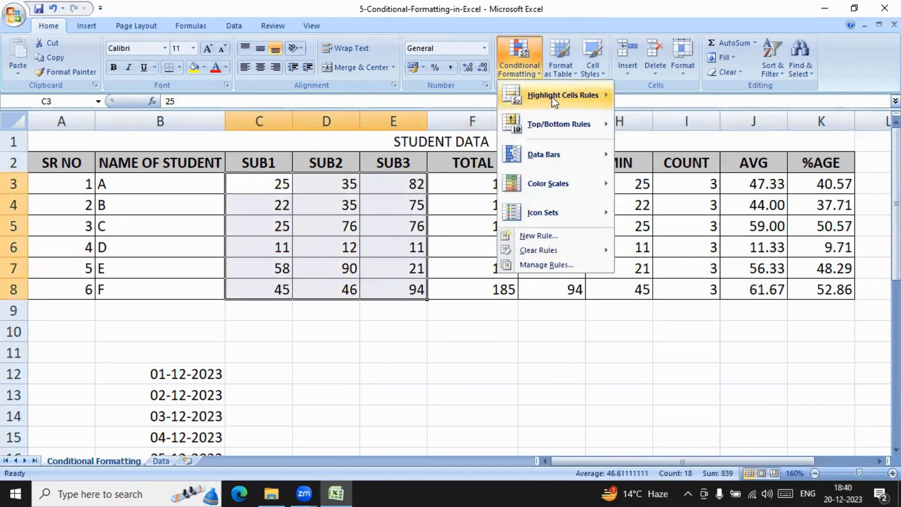
pyautogui.moveTo(563, 95)
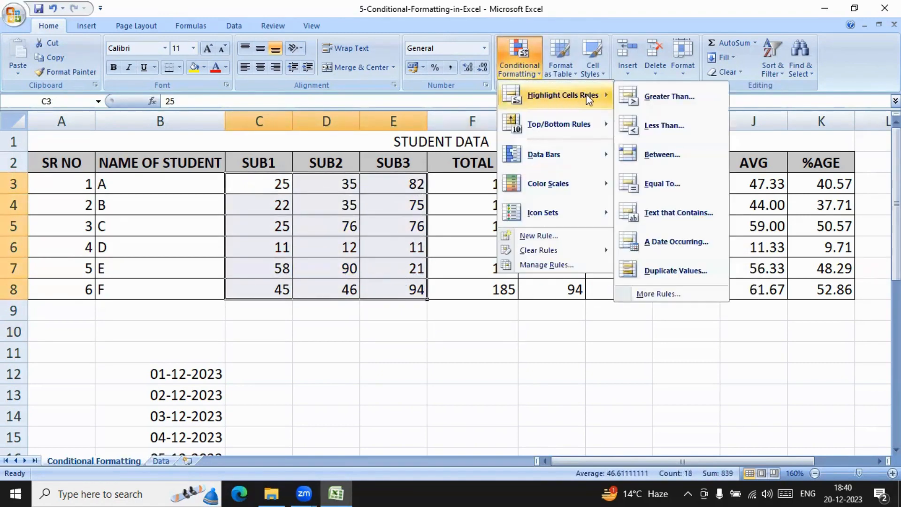
pyautogui.click(679, 164)
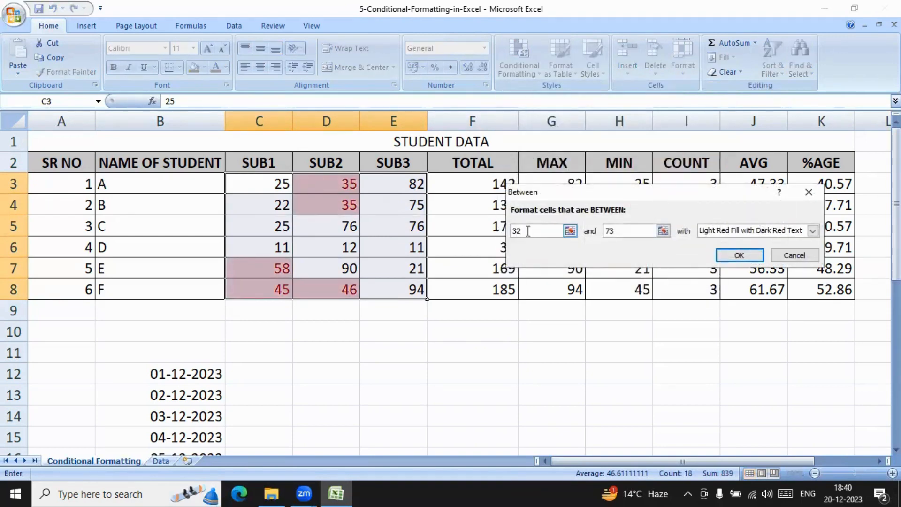
pyautogui.press('BackSpace')
pyautogui.write('3')
pyautogui.click(635, 232)
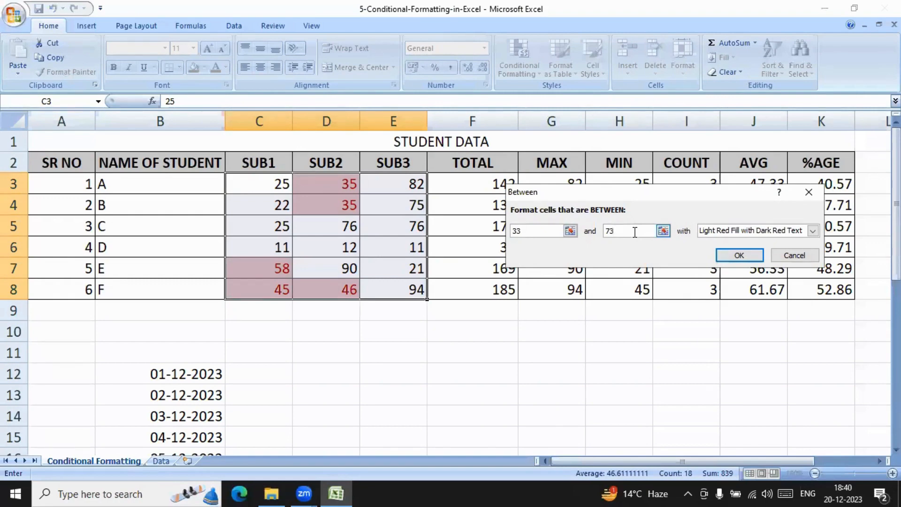
pyautogui.press('BackSpace')
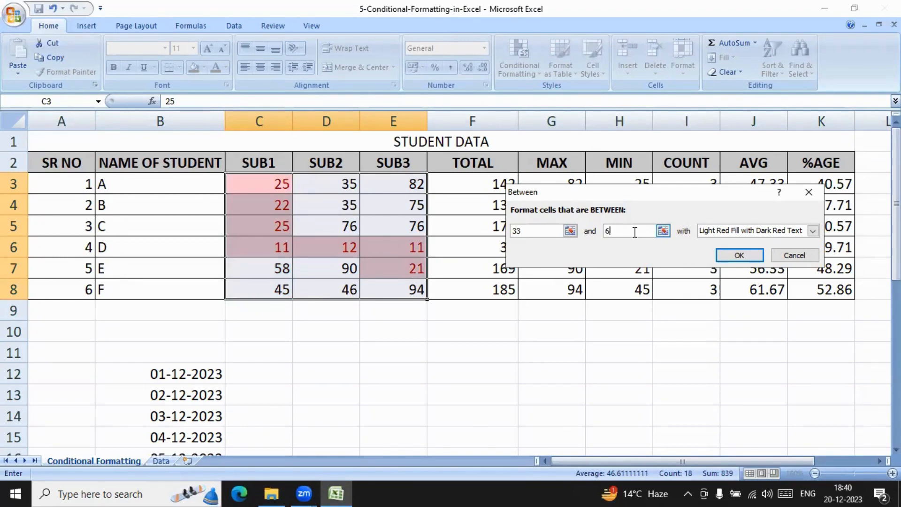
pyautogui.write('0')
pyautogui.click(732, 256)
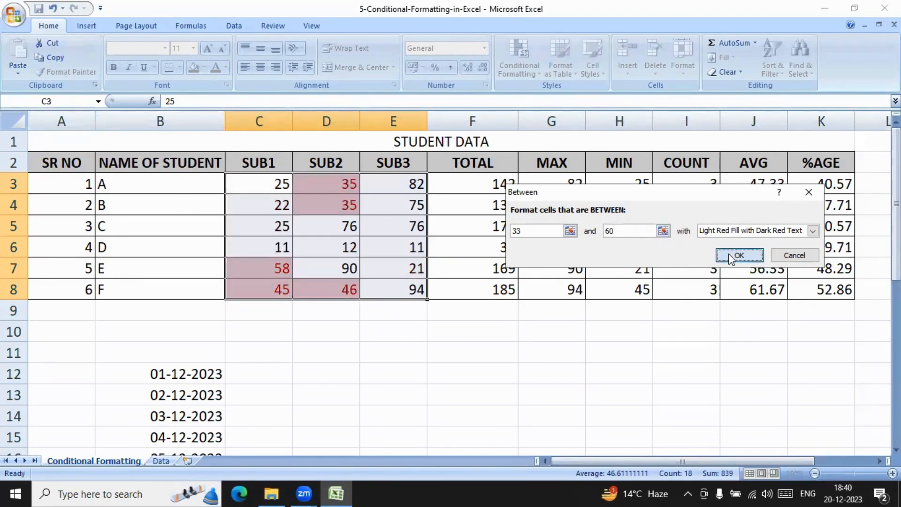
pyautogui.click(260, 352)
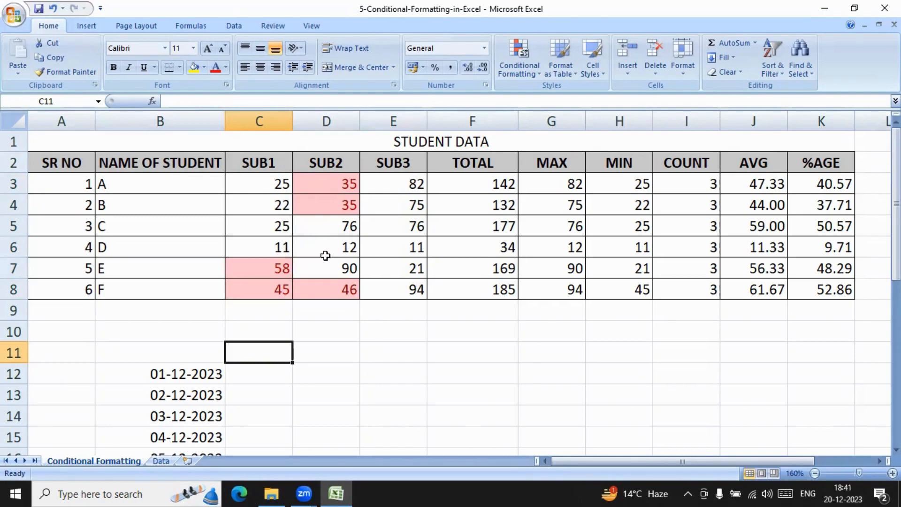
# Delete the marks in C3:E8 and undo the deletion.
pyautogui.click(251, 174)
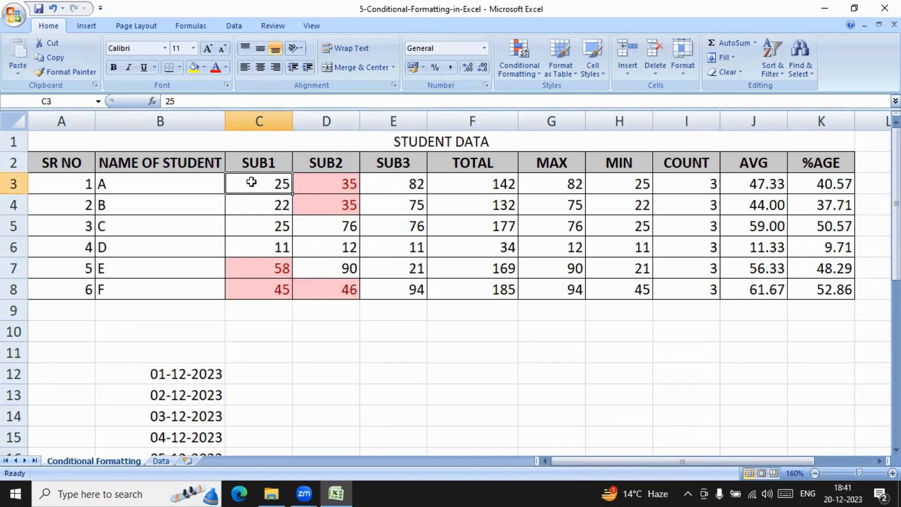
pyautogui.moveTo(249, 182); pyautogui.dragTo(369, 288)
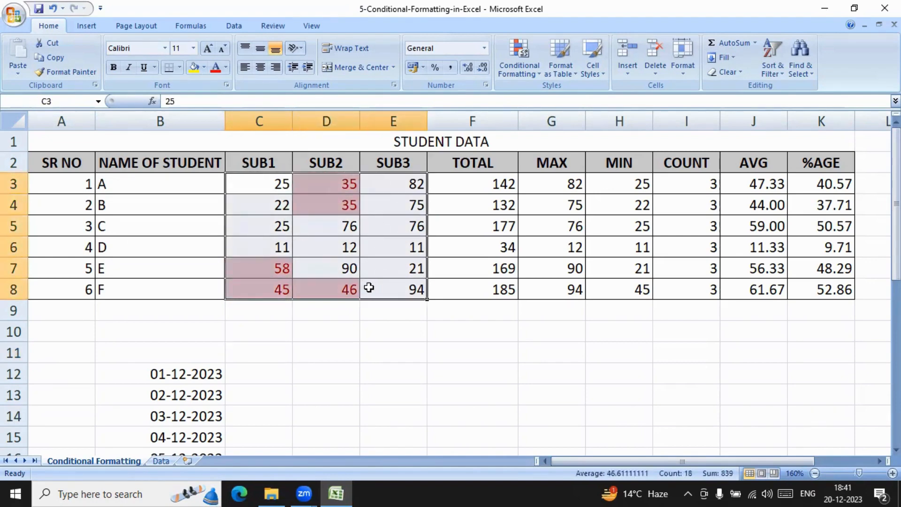
pyautogui.press('Delete')
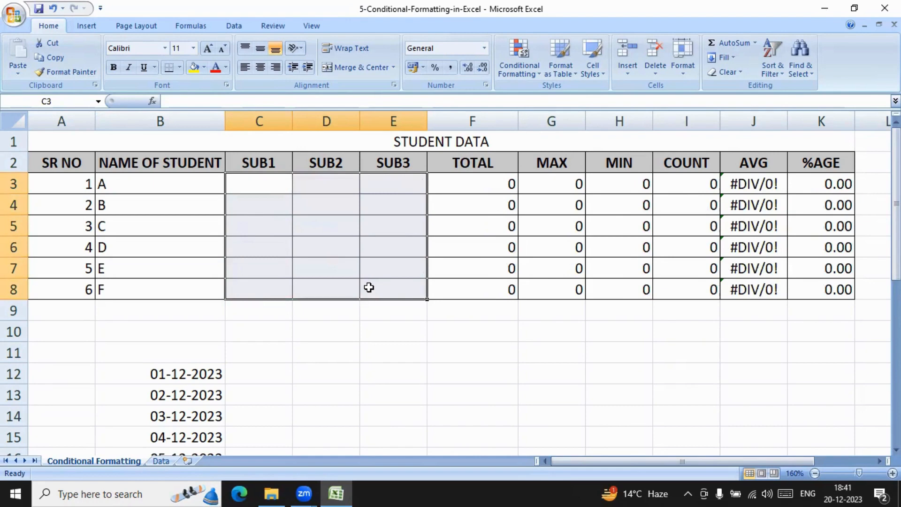
pyautogui.hotkey('ctrl', 'z')
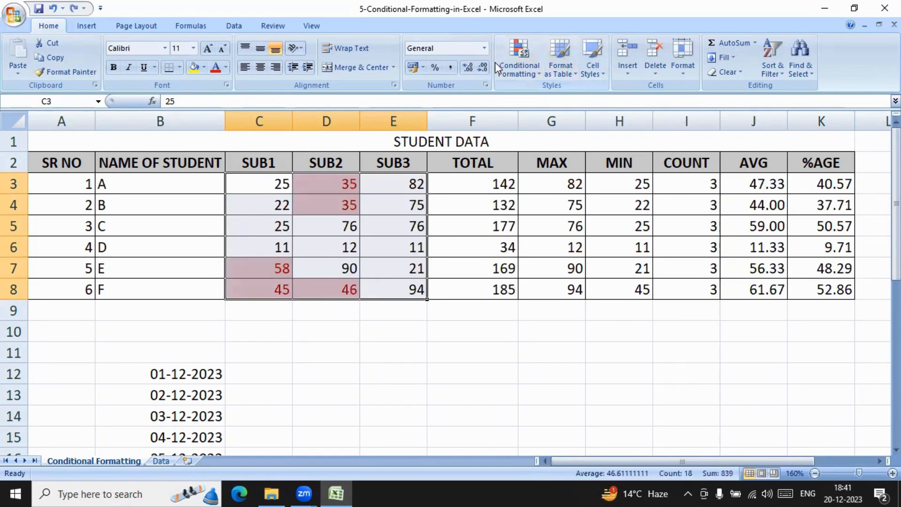
# Clear the Between rule from the selected marks in C3:E8.
pyautogui.click(519, 61)
pyautogui.moveTo(579, 253)
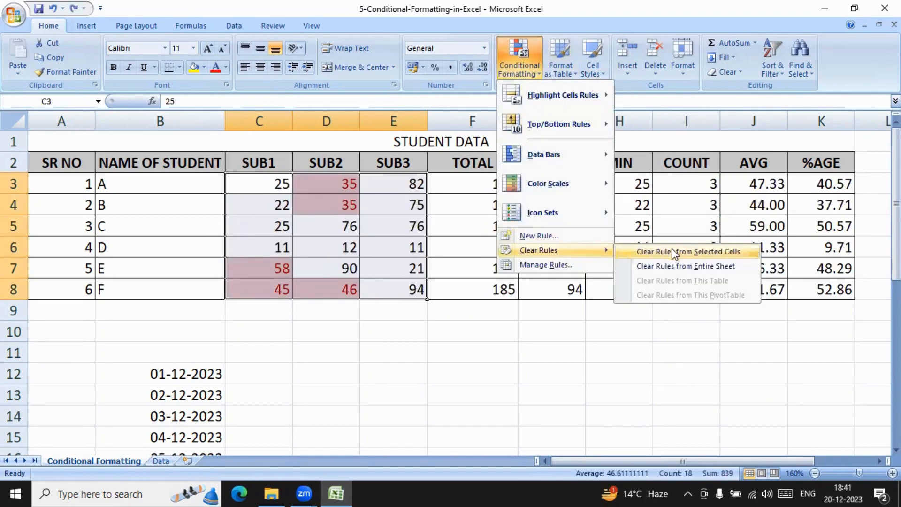
pyautogui.click(673, 253)
pyautogui.click(534, 348)
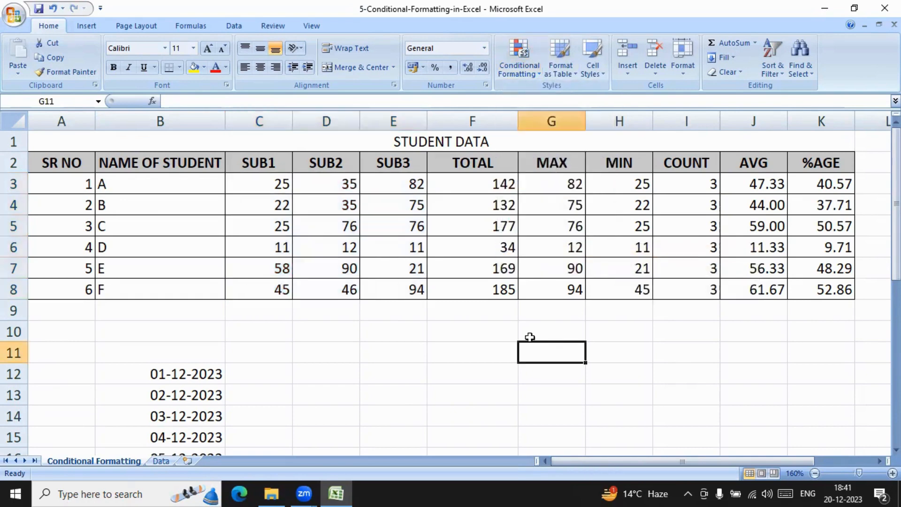
pyautogui.click(529, 70)
pyautogui.moveTo(559, 97)
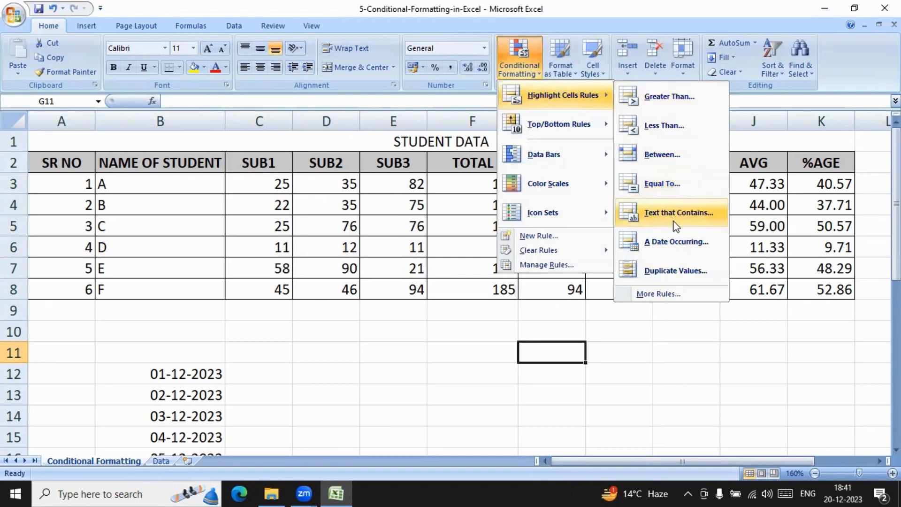
pyautogui.click(348, 390)
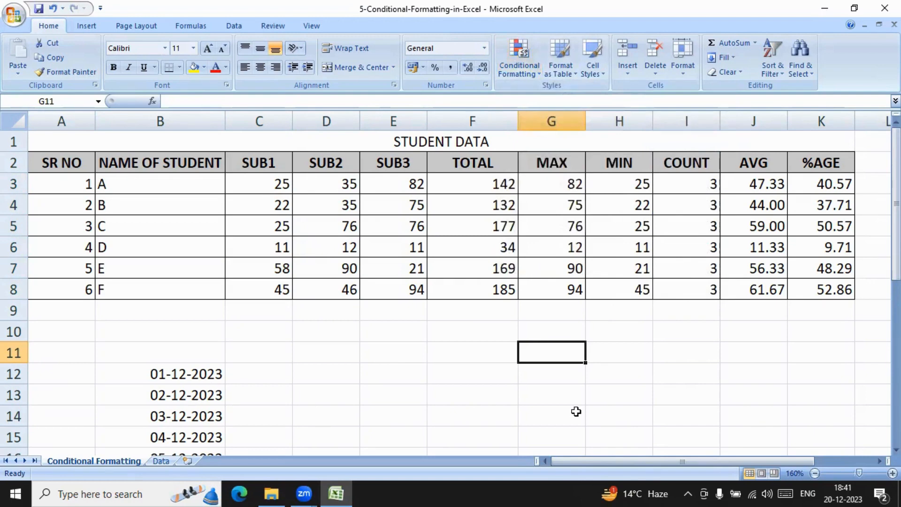
# Switch to the Data sheet and go to the first employee name in the EMP column.
pyautogui.click(161, 461)
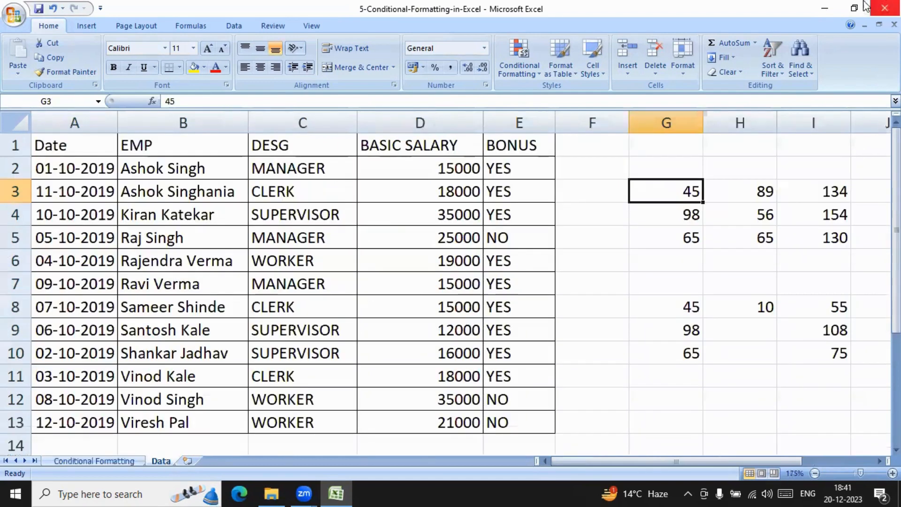
pyautogui.click(157, 230)
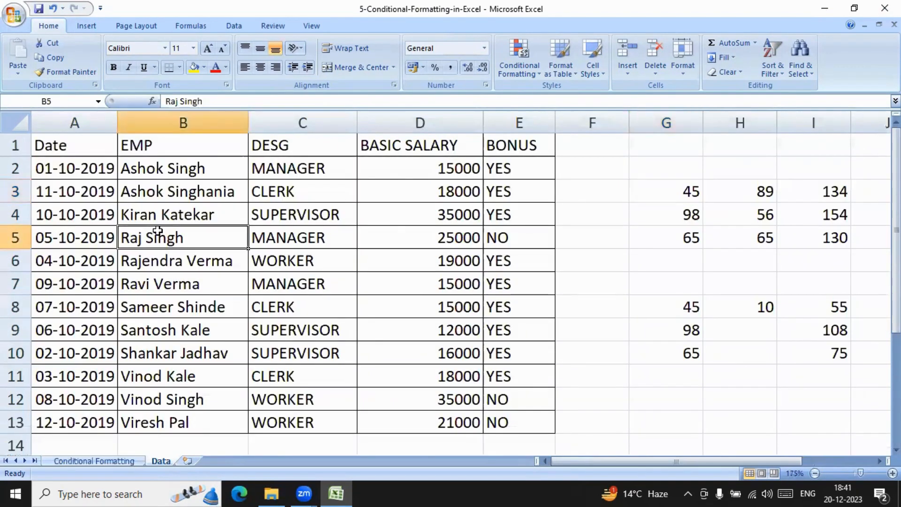
pyautogui.click(184, 403)
pyautogui.click(207, 289)
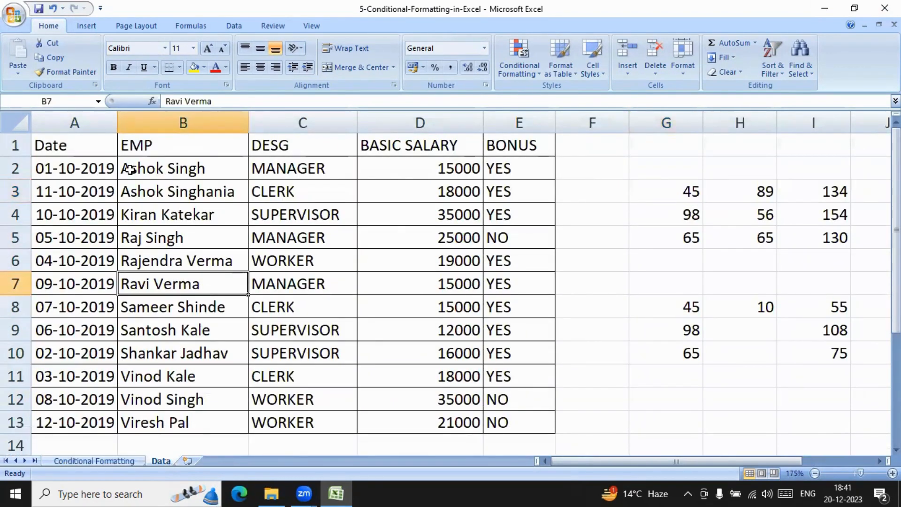
pyautogui.click(160, 167)
# Highlight the names in B2:B13 that contain the first employee's surname, using a Text that Contains rule with Light Red Fill with Dark Red Text.
pyautogui.moveTo(184, 167); pyautogui.dragTo(172, 419)
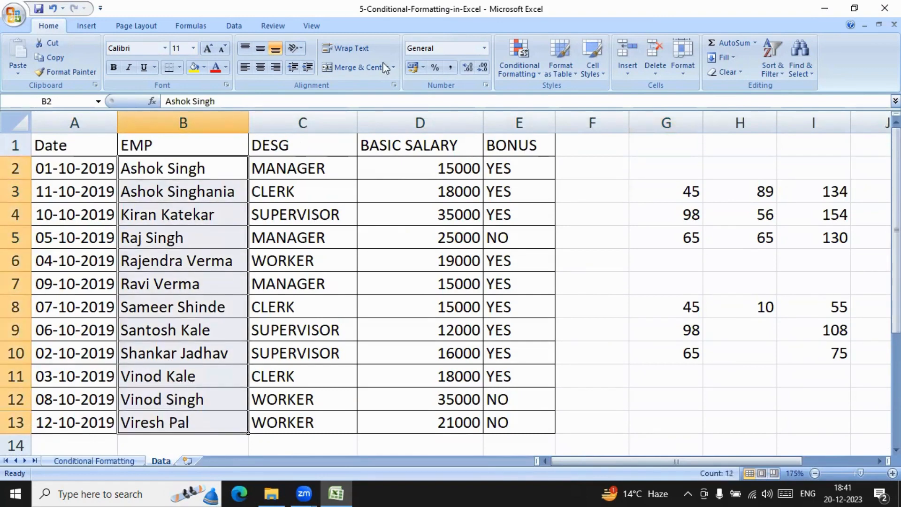
pyautogui.click(526, 66)
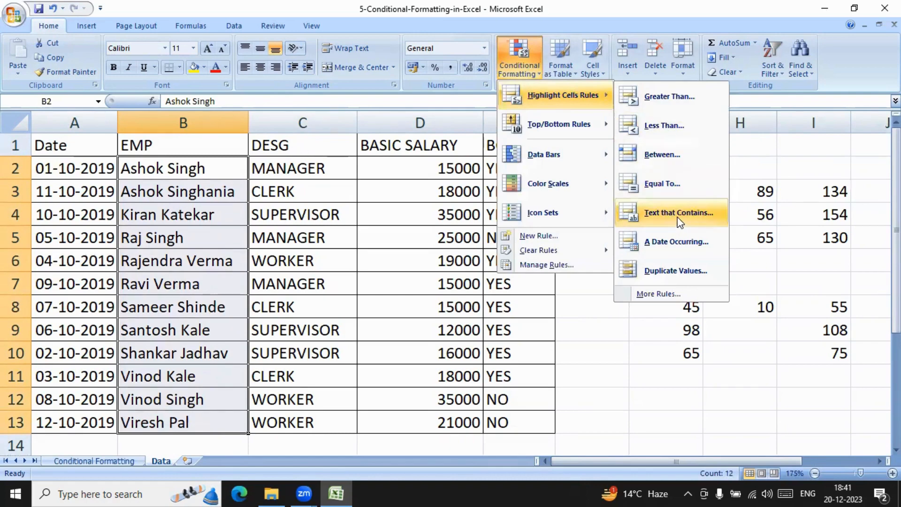
pyautogui.click(678, 217)
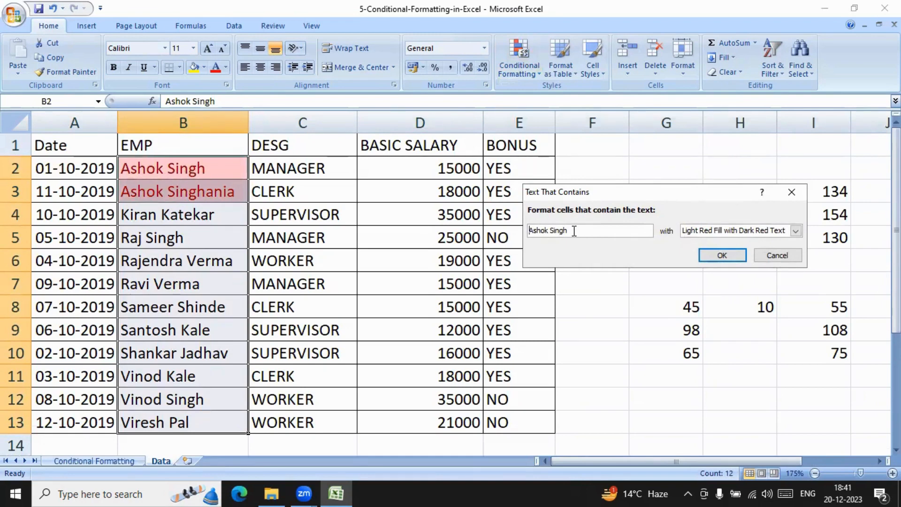
pyautogui.moveTo(569, 229); pyautogui.dragTo(531, 229)
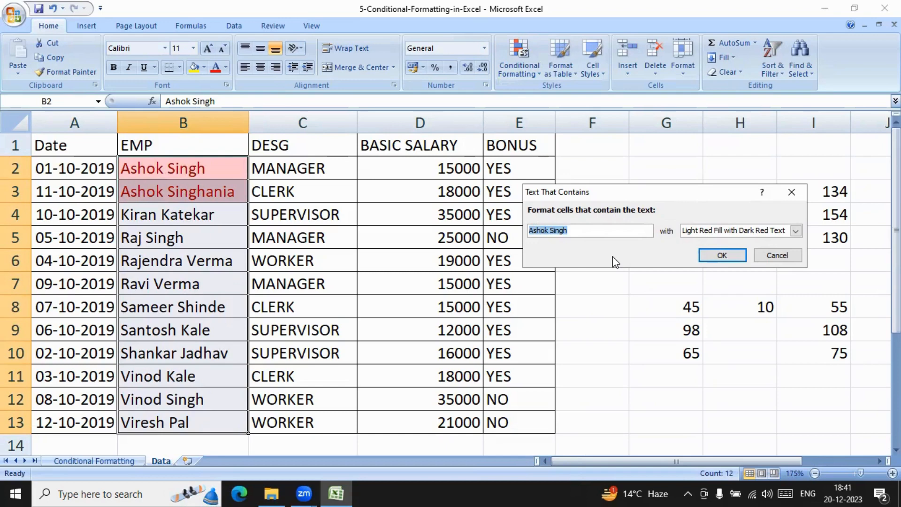
pyautogui.write('singh')
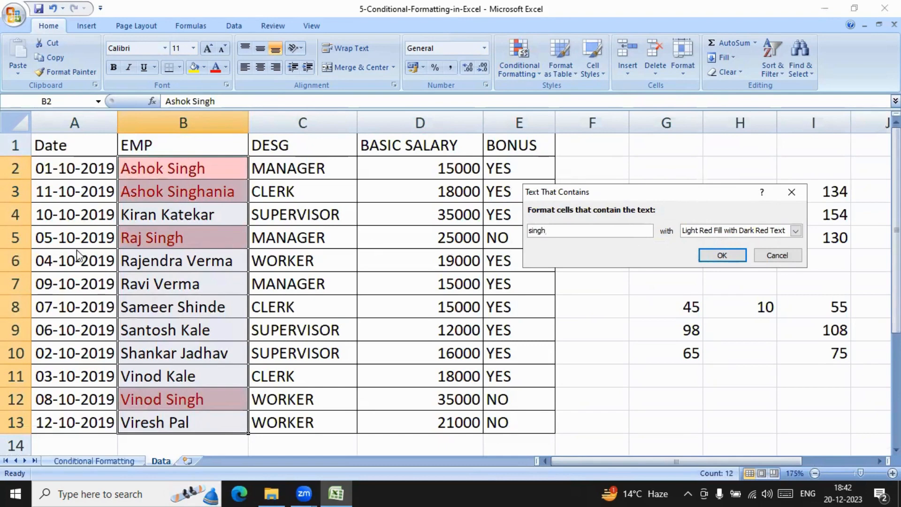
pyautogui.click(723, 256)
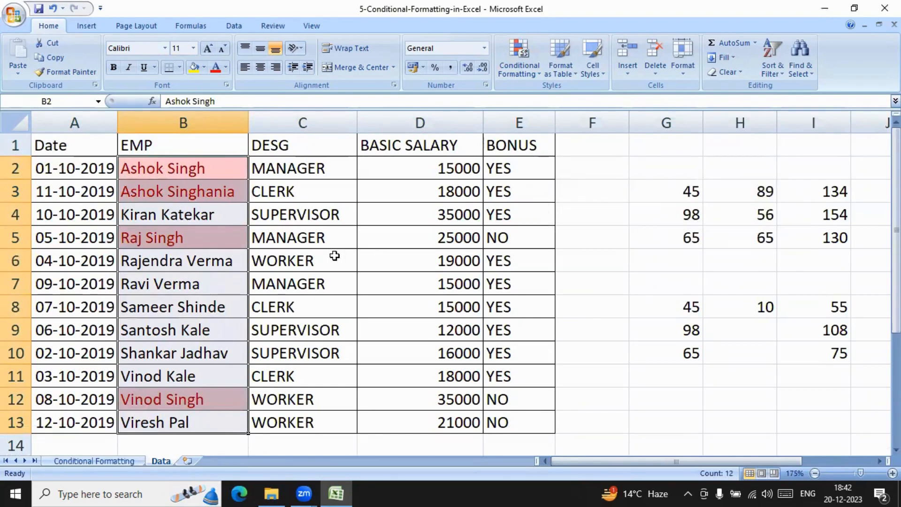
pyautogui.click(334, 256)
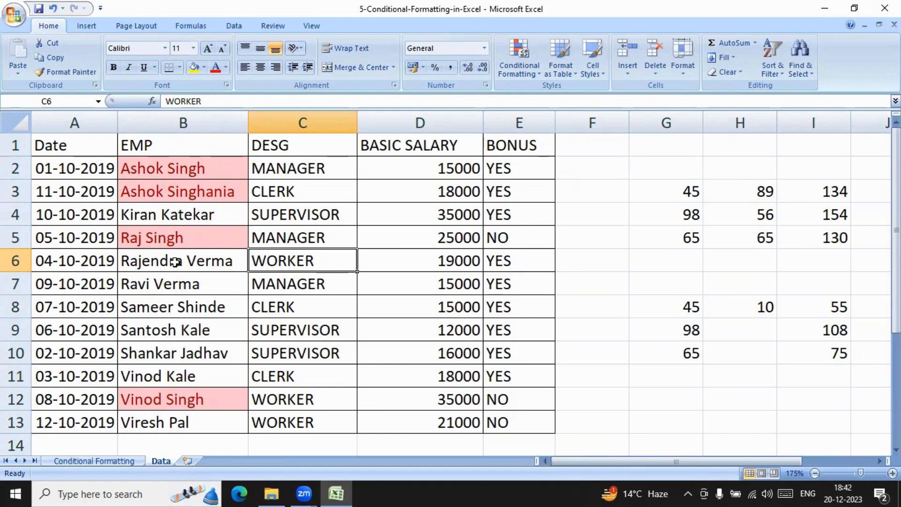
# Clear the Text that Contains rule from the employee names in B2:B13.
pyautogui.moveTo(135, 167); pyautogui.dragTo(202, 417)
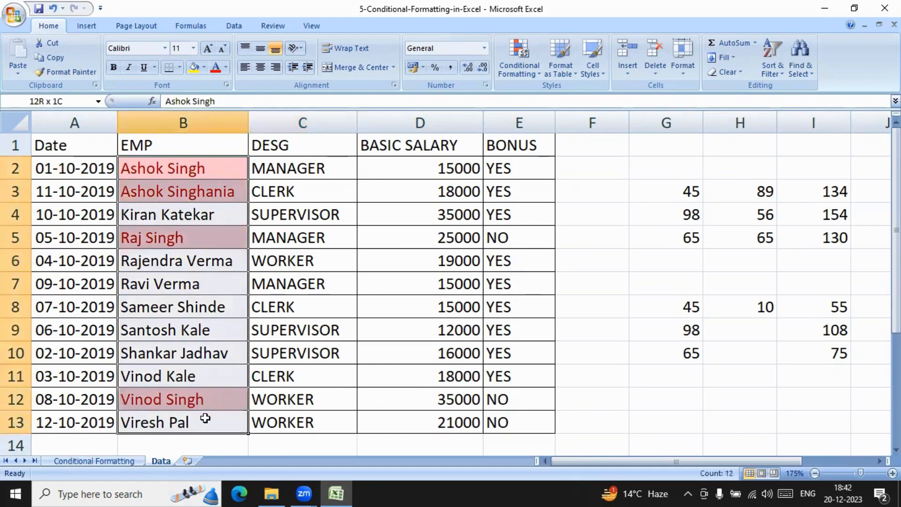
pyautogui.click(526, 71)
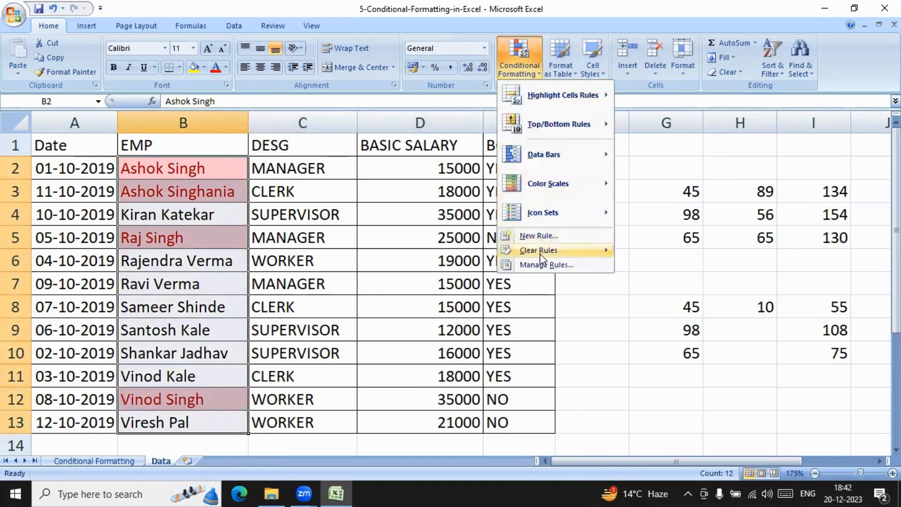
pyautogui.moveTo(539, 251)
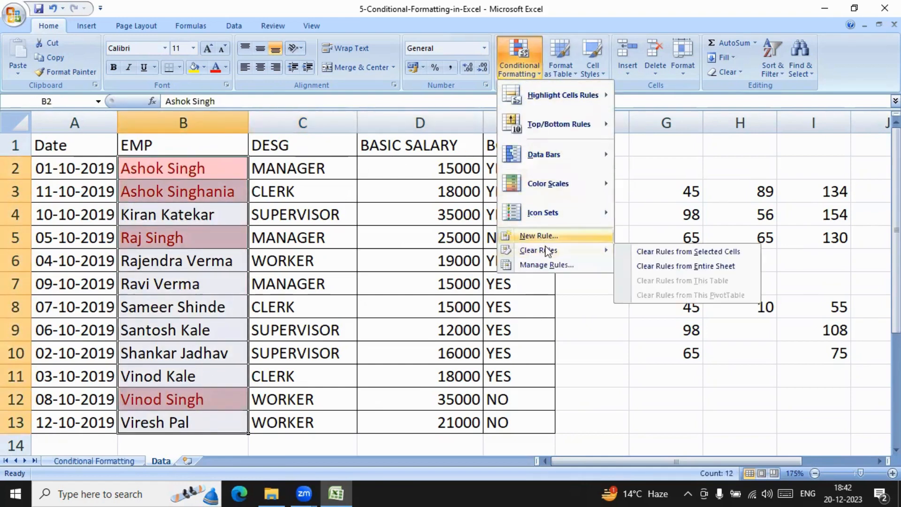
pyautogui.click(677, 253)
pyautogui.click(326, 215)
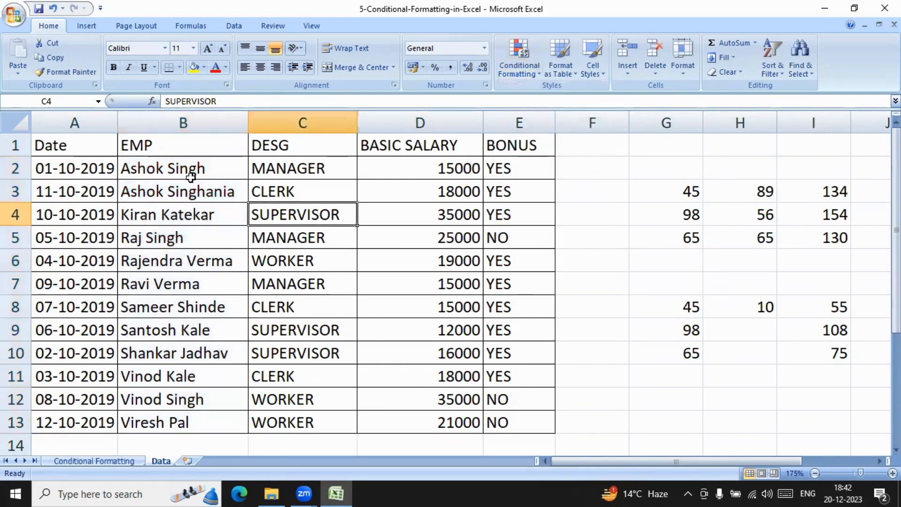
# Try a Text that Contains rule on the employee names in B2:B13 with the text "A" and "As".
pyautogui.moveTo(190, 177); pyautogui.dragTo(211, 415)
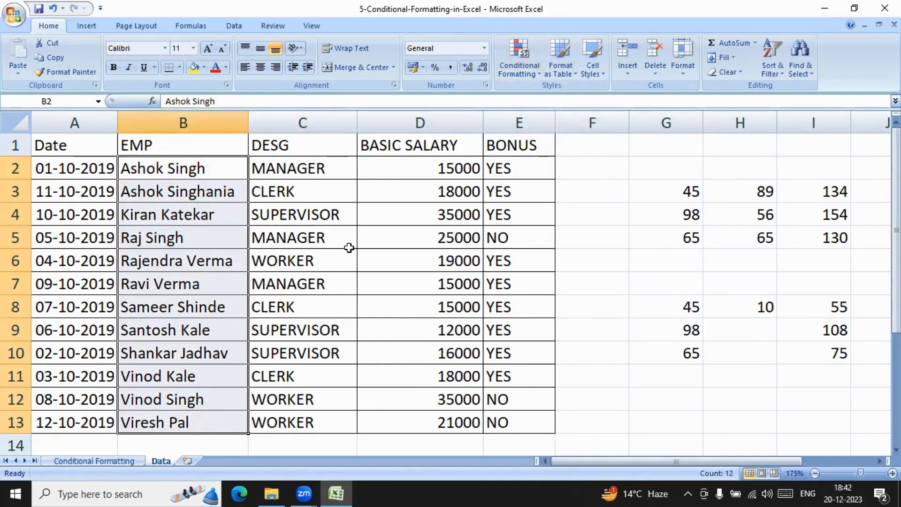
pyautogui.click(519, 70)
pyautogui.moveTo(546, 94)
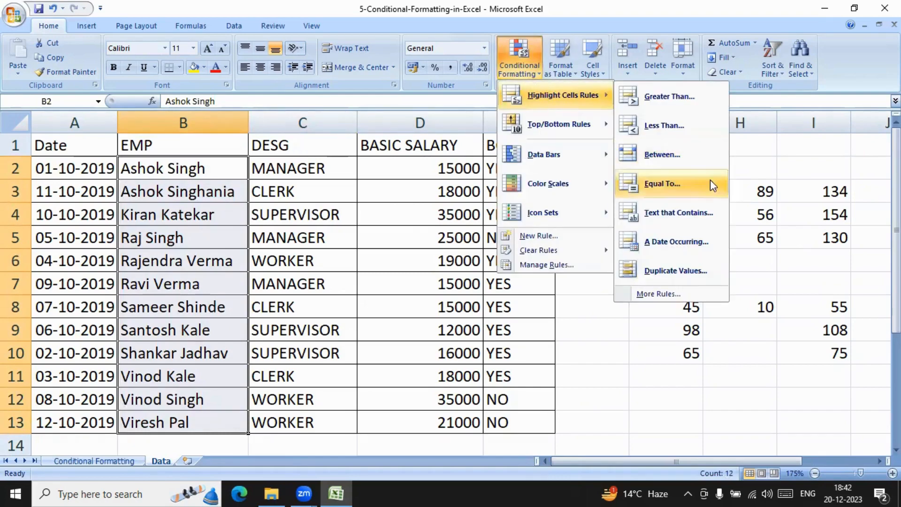
pyautogui.click(678, 212)
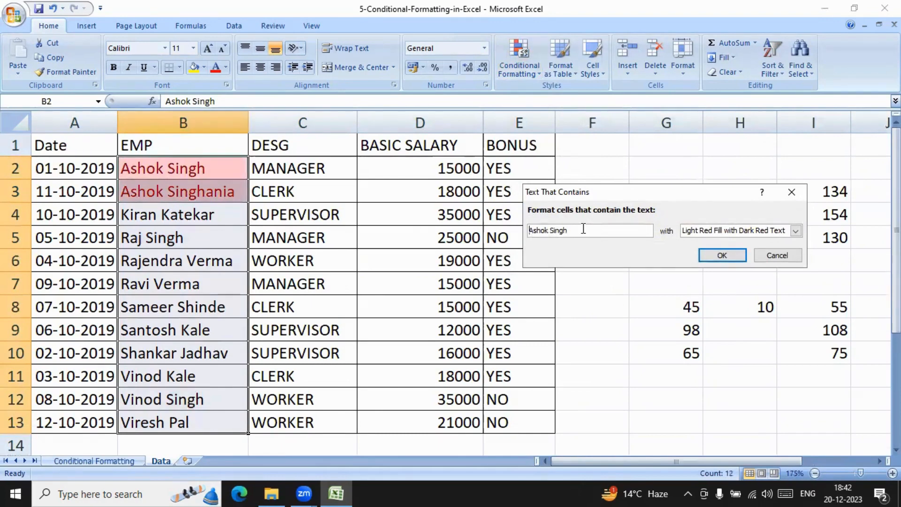
pyautogui.moveTo(583, 229); pyautogui.dragTo(522, 234)
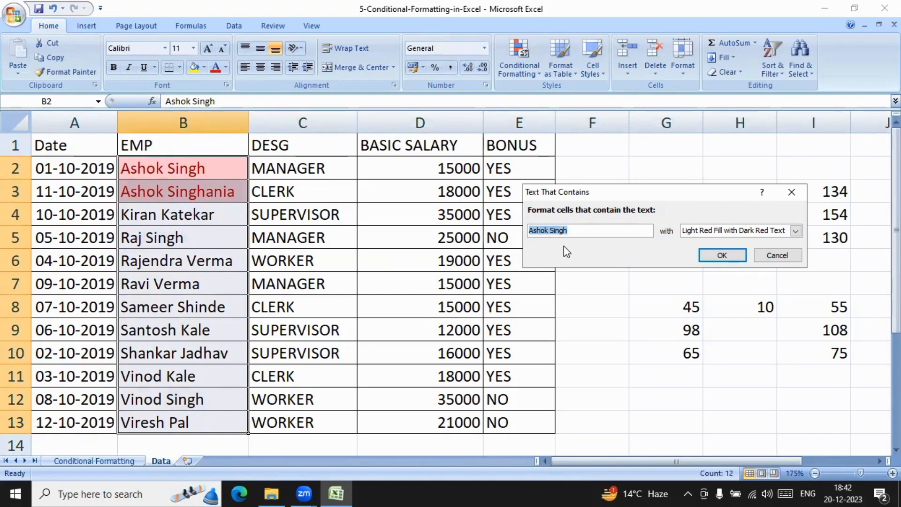
pyautogui.click(573, 231)
pyautogui.press('BackSpace')
pyautogui.press('BackSpace')
pyautogui.press('BackSpace')
pyautogui.press('BackSpace')
pyautogui.press('BackSpace')
pyautogui.press('BackSpace')
pyautogui.press('BackSpace')
pyautogui.press('BackSpace')
pyautogui.press('BackSpace')
pyautogui.press('BackSpace')
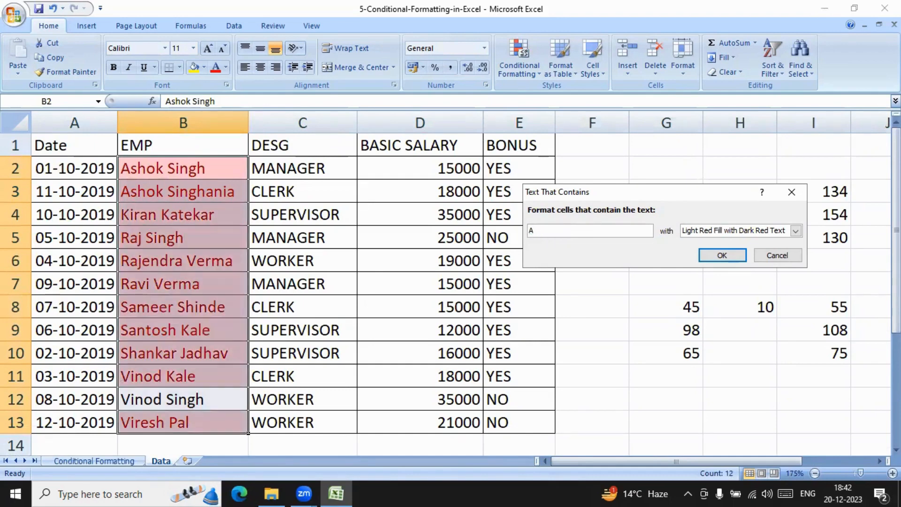
pyautogui.write('s')
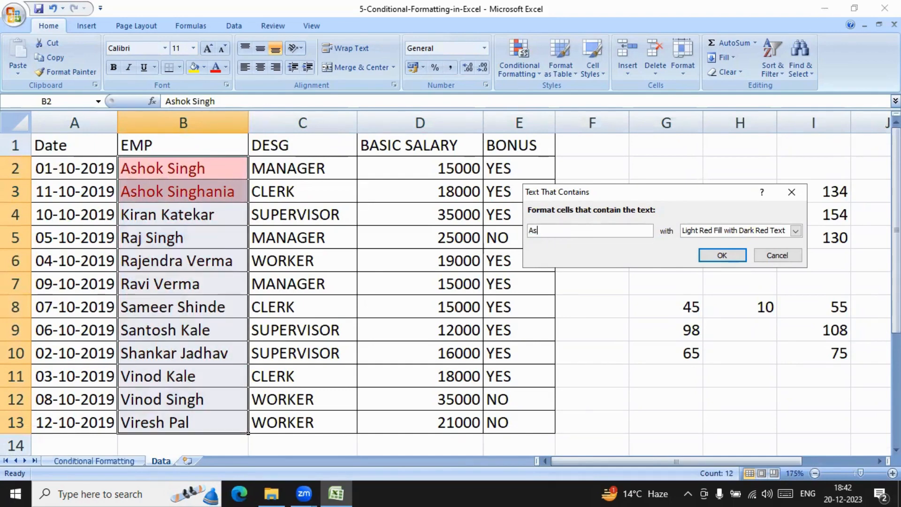
# Try "r", "sh" and "s" as the text of the Text that Contains rule and cancel the rule.
pyautogui.press('BackSpace')
pyautogui.press('BackSpace')
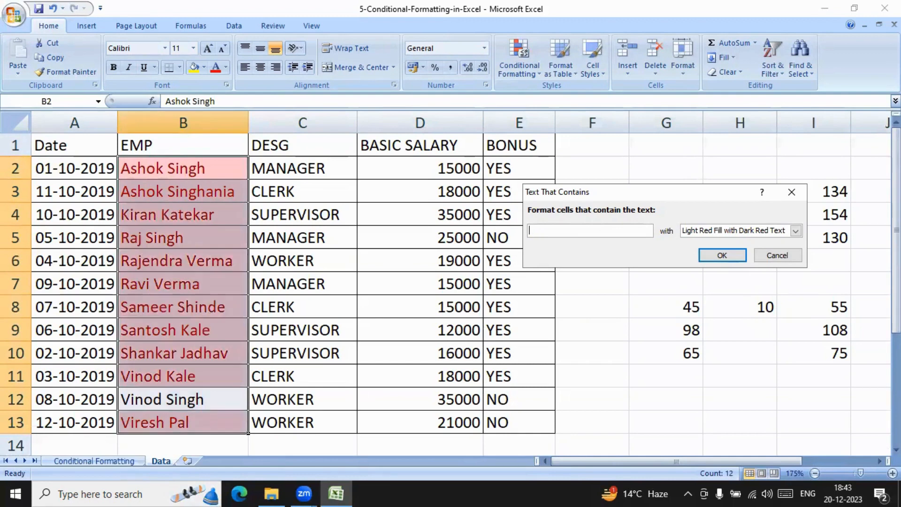
pyautogui.write('r')
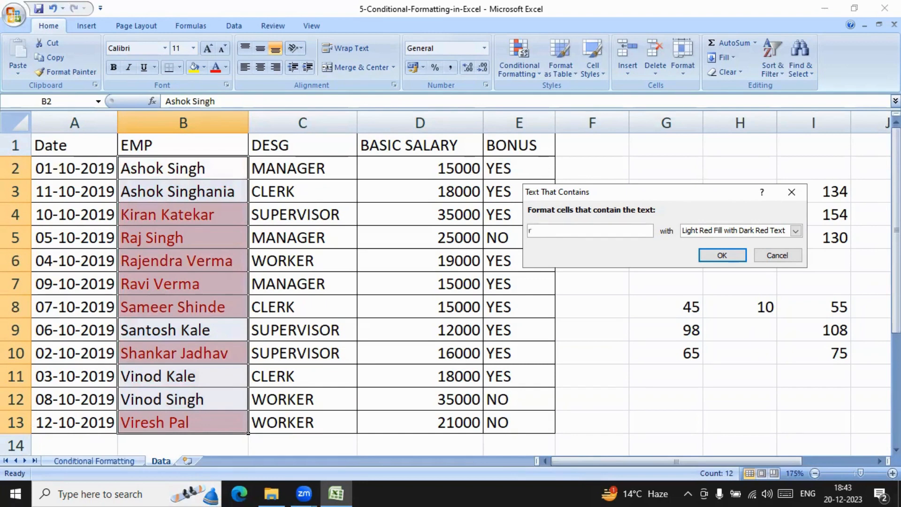
pyautogui.press('BackSpace')
pyautogui.write('sh')
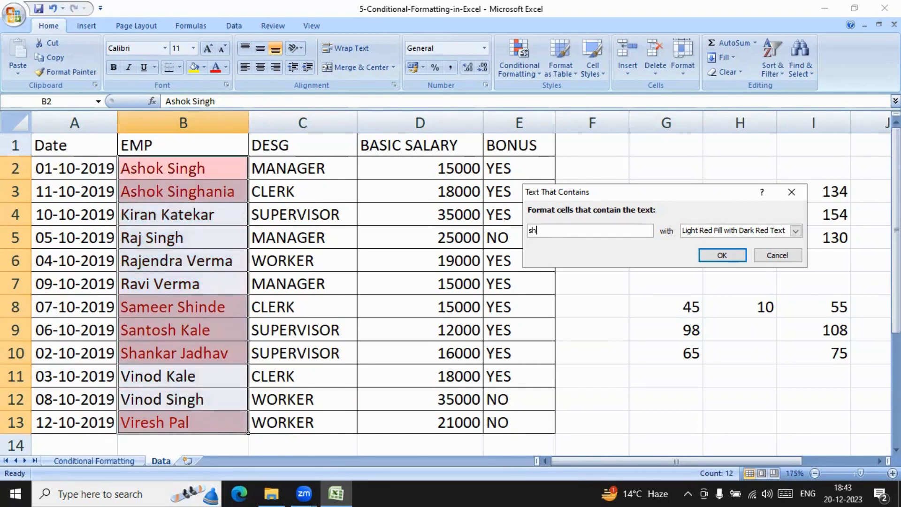
pyautogui.press('BackSpace')
pyautogui.press('BackSpace')
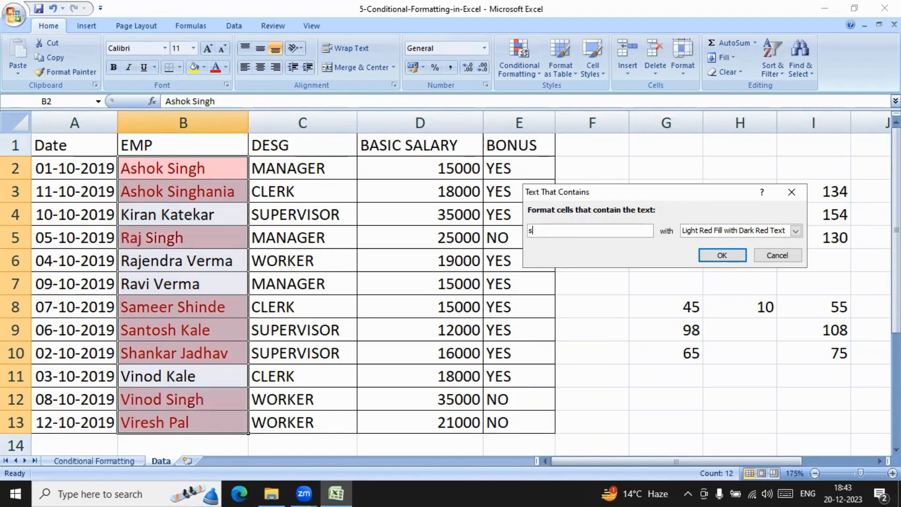
pyautogui.click(779, 253)
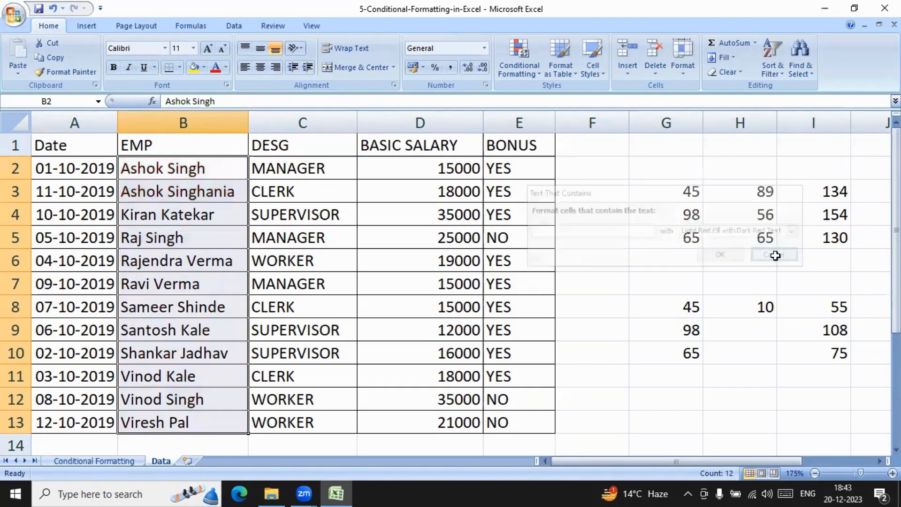
pyautogui.click(594, 357)
pyautogui.click(529, 75)
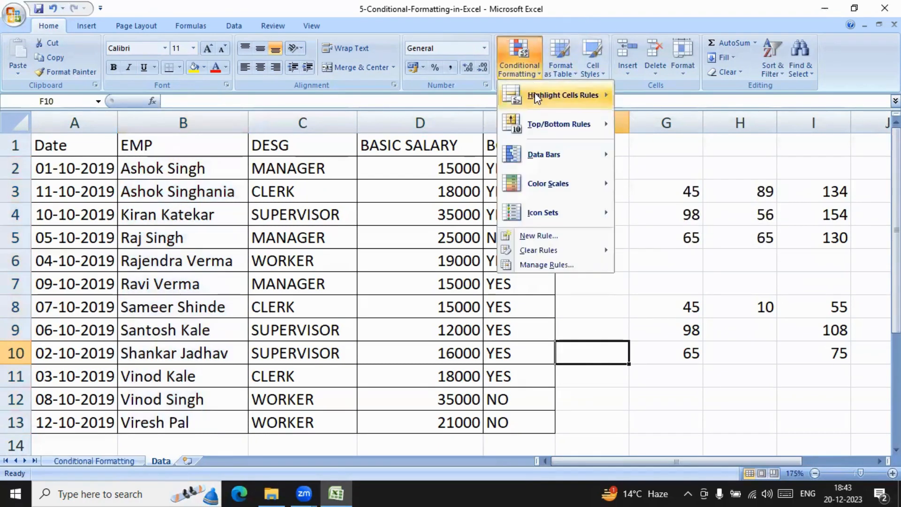
pyautogui.moveTo(536, 94)
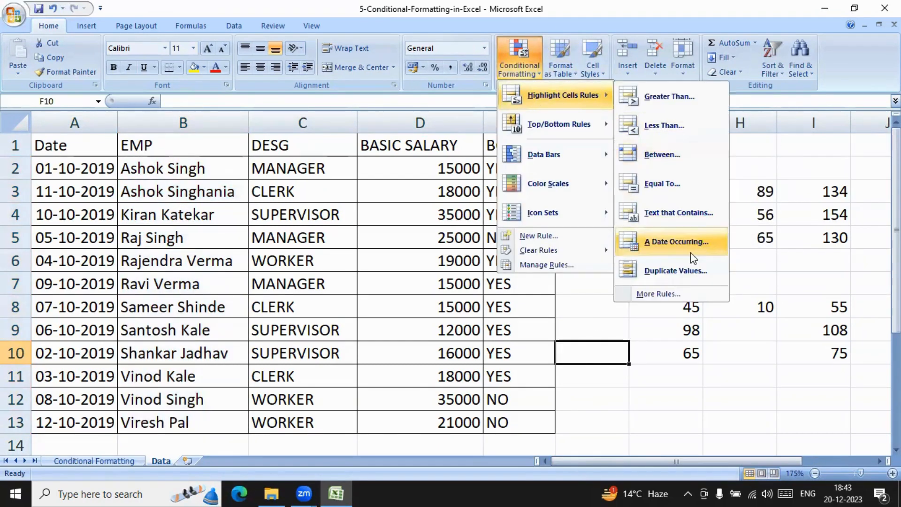
pyautogui.click(400, 261)
# Select the dates in B12:B31 on the Conditional Formatting sheet and start an A Date Occurring highlight rule for them.
pyautogui.scroll(-3, 194, 236)
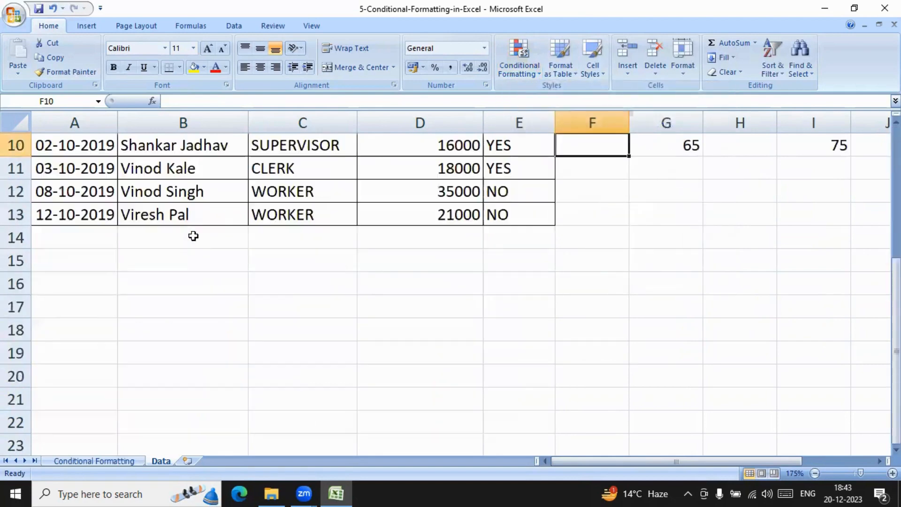
pyautogui.click(102, 460)
pyautogui.scroll(-7, 261, 386)
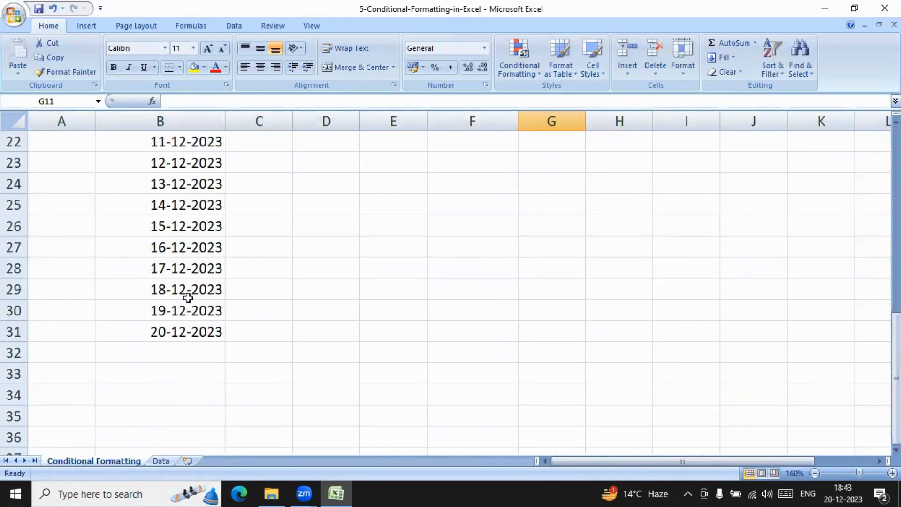
pyautogui.scroll(5, 194, 250)
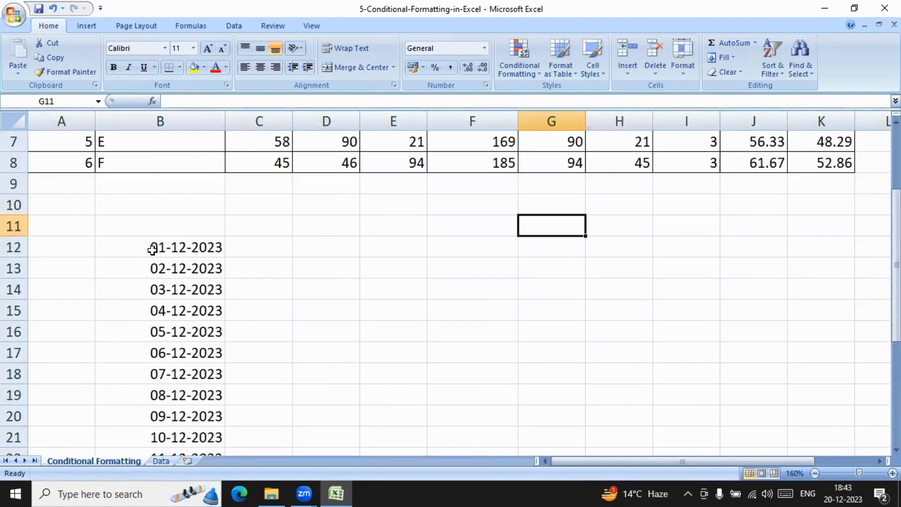
pyautogui.moveTo(150, 249); pyautogui.dragTo(222, 415)
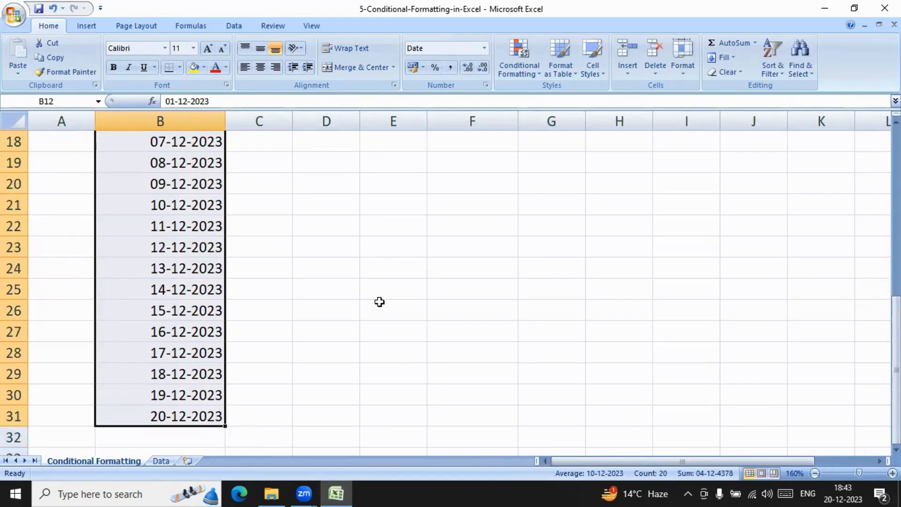
pyautogui.click(514, 65)
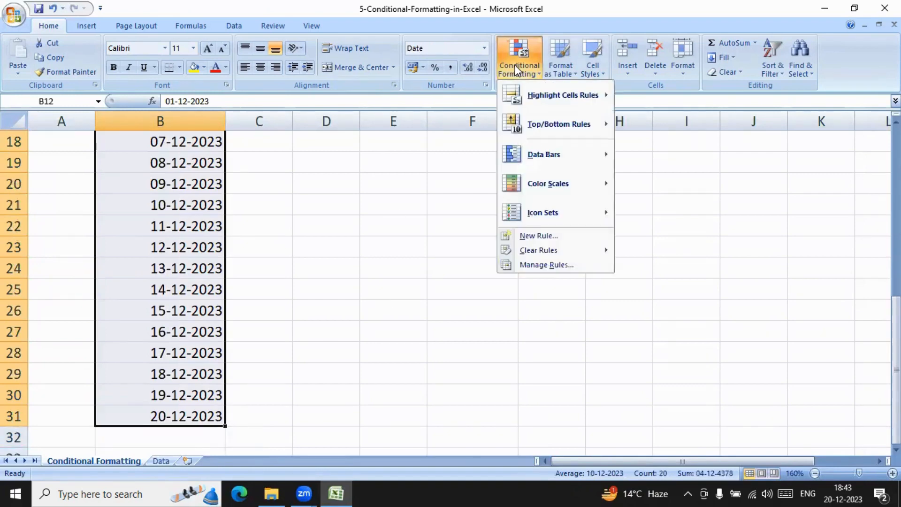
pyautogui.moveTo(527, 96)
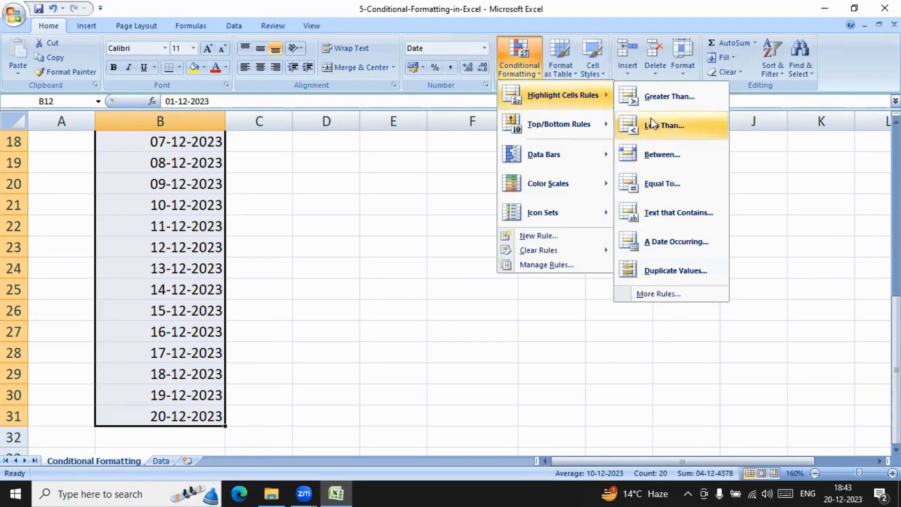
pyautogui.click(681, 249)
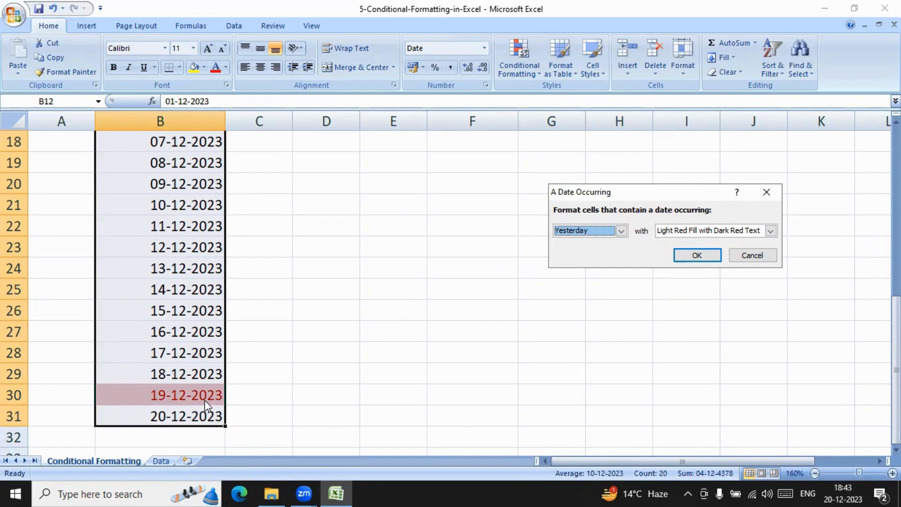
# Give the date rule a custom format with a light green fill.
pyautogui.click(770, 230)
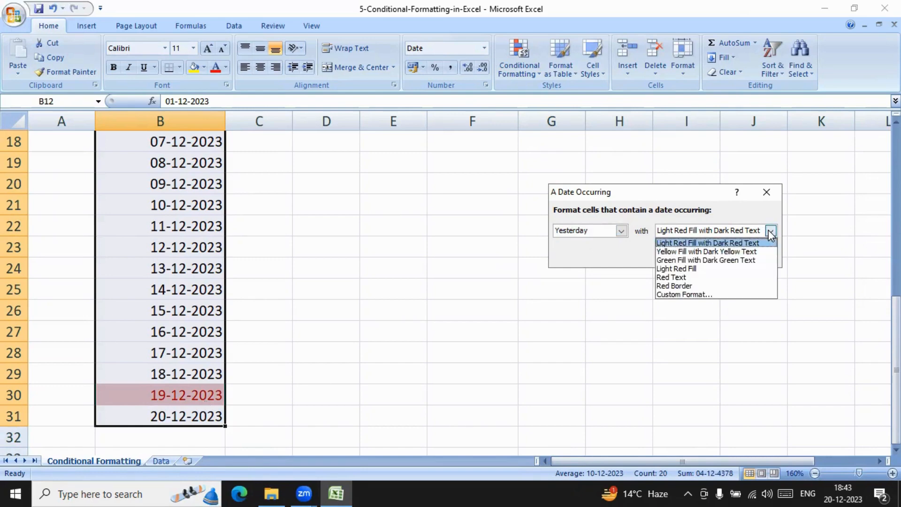
pyautogui.click(689, 295)
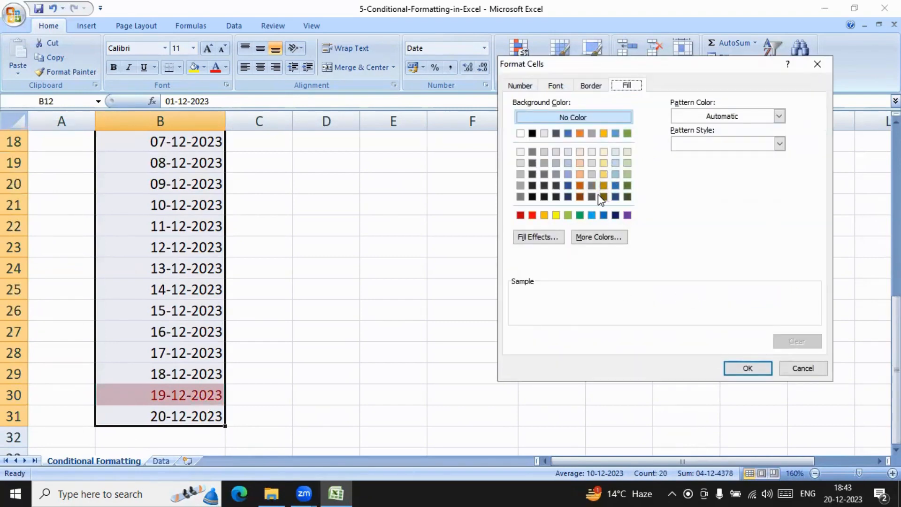
pyautogui.click(627, 175)
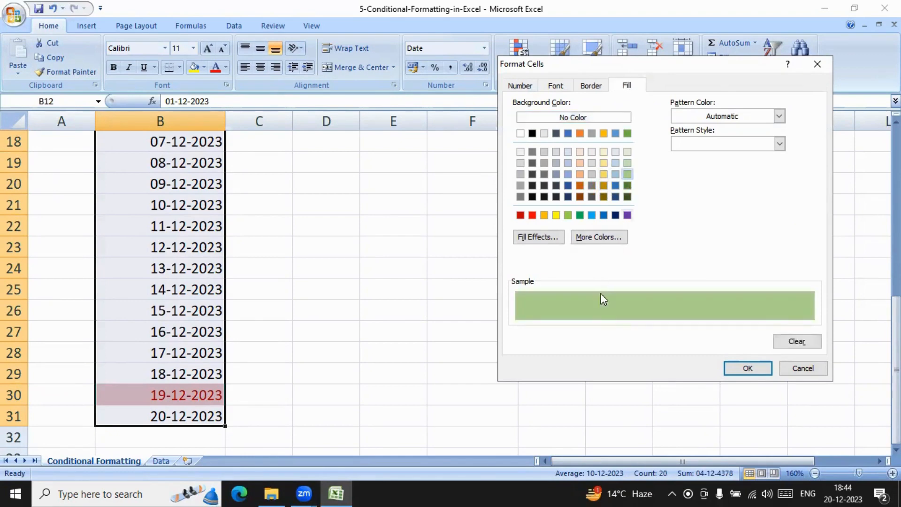
pyautogui.click(759, 368)
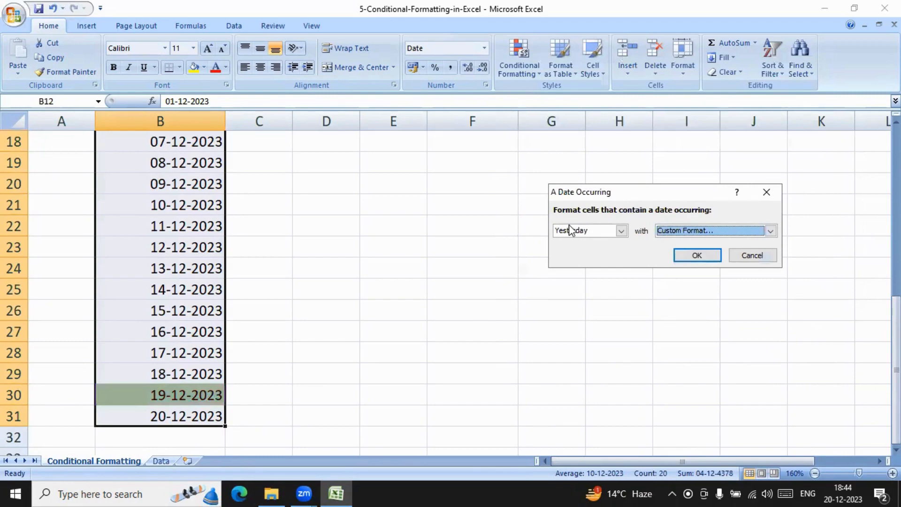
# Try the periods Today, Tomorrow and In the last 7 days in the A Date Occurring rule for the dates.
pyautogui.click(621, 231)
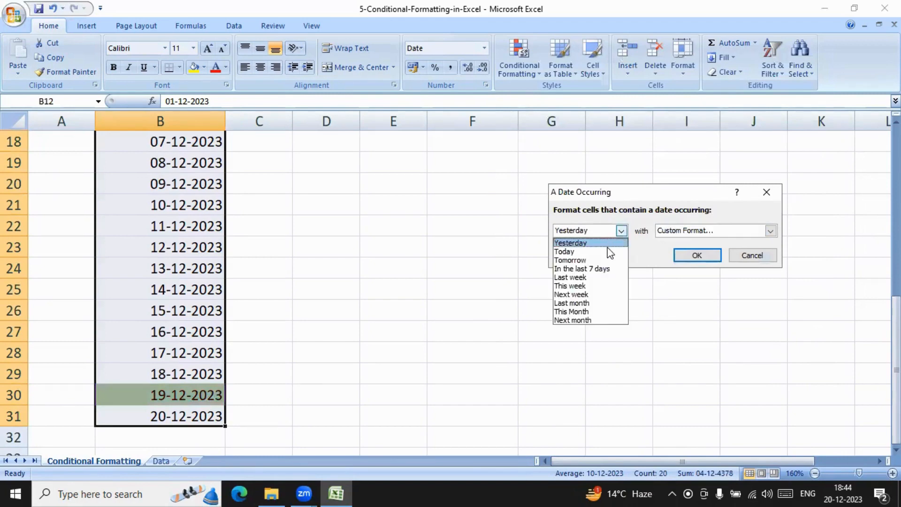
pyautogui.click(604, 253)
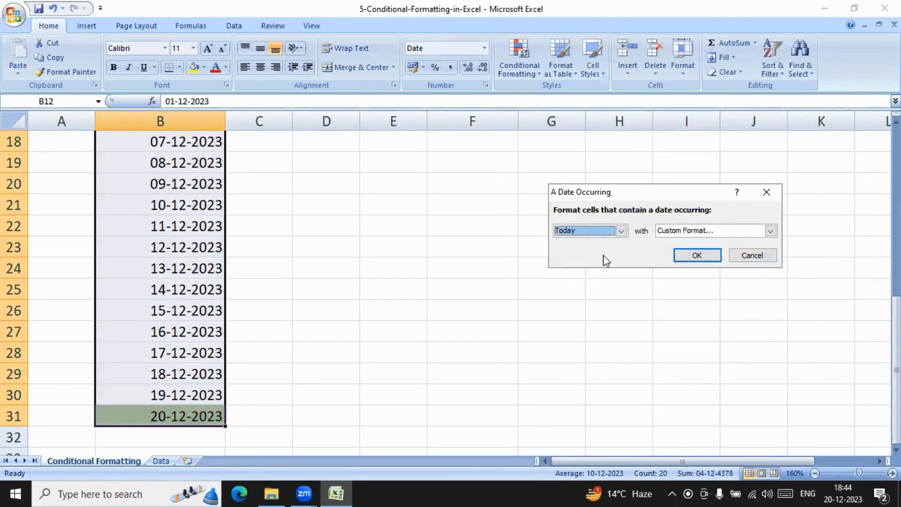
pyautogui.click(621, 231)
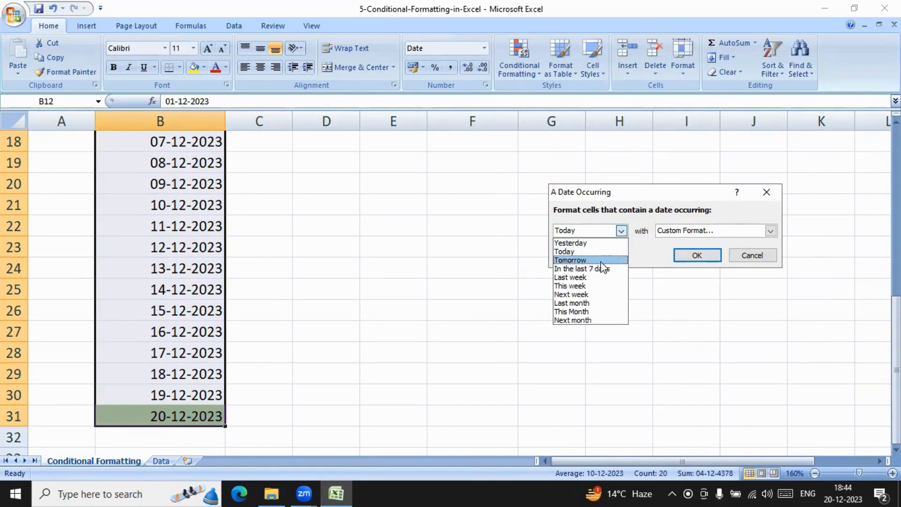
pyautogui.click(601, 261)
pyautogui.click(618, 234)
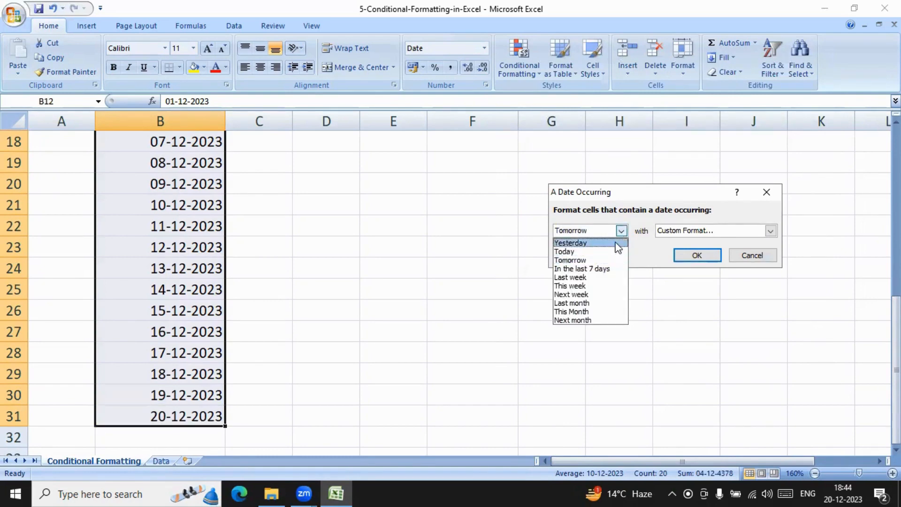
pyautogui.click(611, 268)
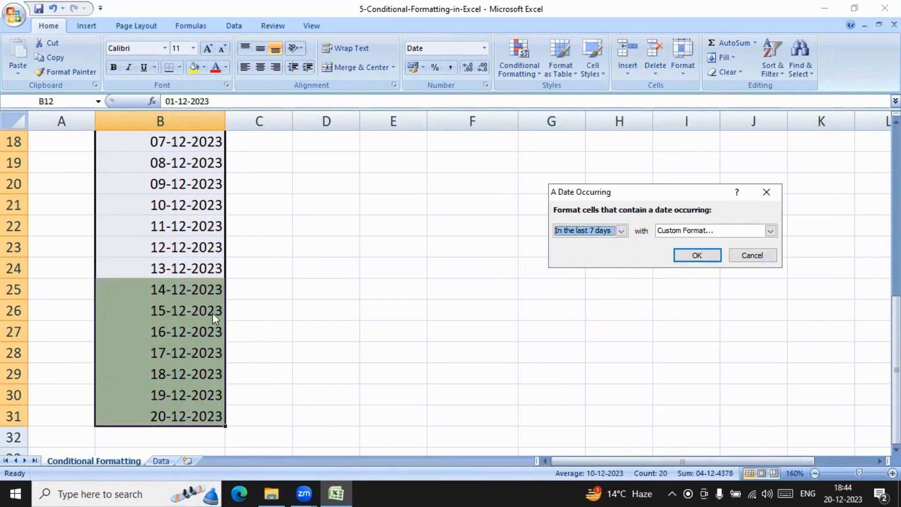
# Try the Last week period in the date rule and cancel the rule.
pyautogui.click(621, 230)
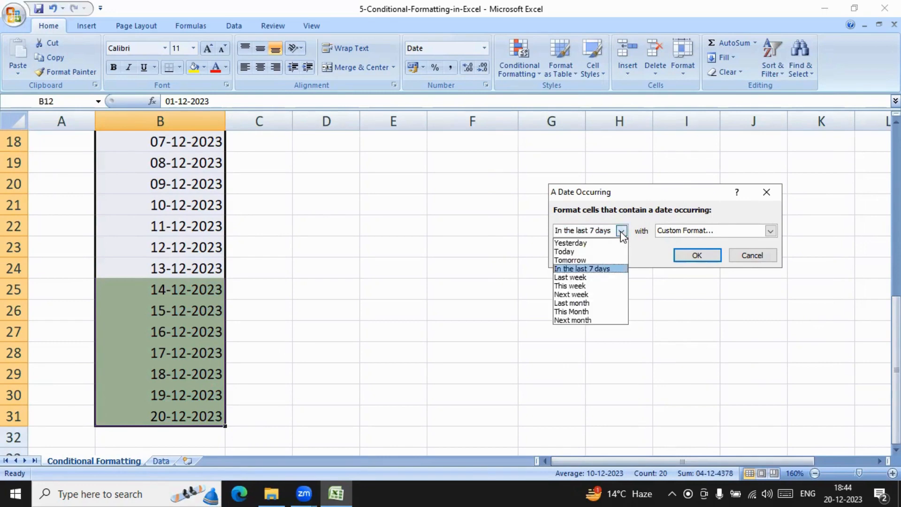
pyautogui.click(585, 278)
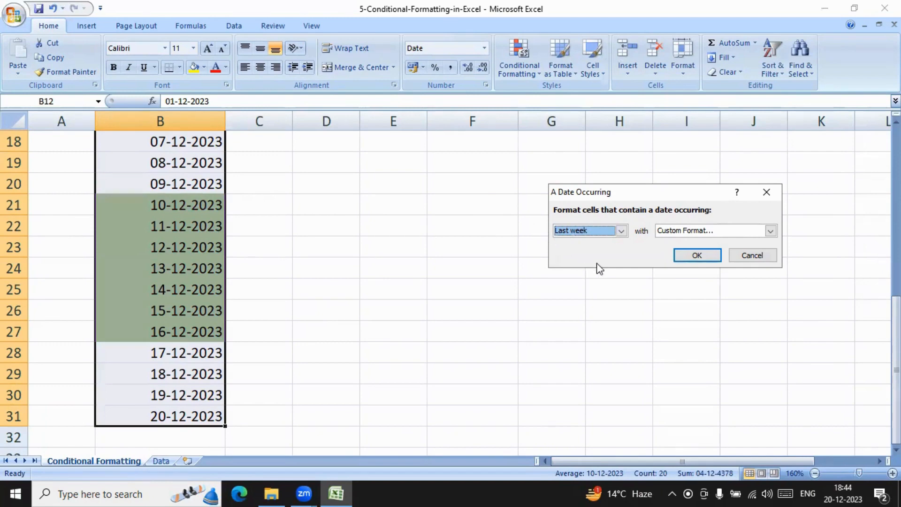
pyautogui.click(760, 256)
pyautogui.click(420, 263)
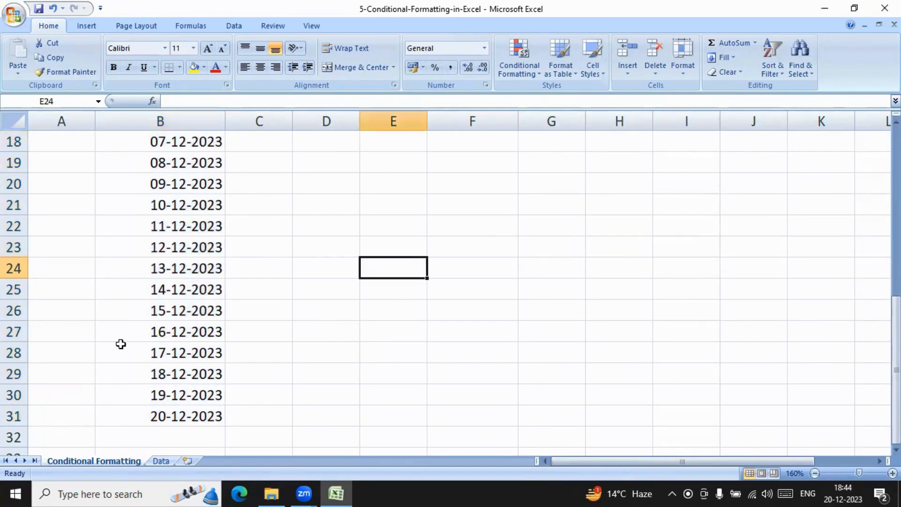
# Try a Duplicate Values rule with Light Red Fill with Dark Red Text on the marks in C3:E8 and cancel it.
pyautogui.scroll(6, 125, 336)
pyautogui.click(539, 75)
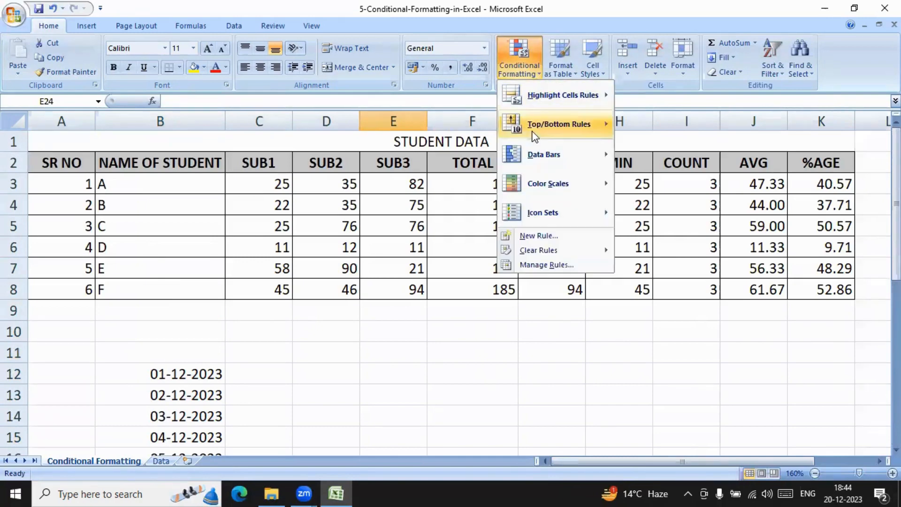
pyautogui.moveTo(543, 103)
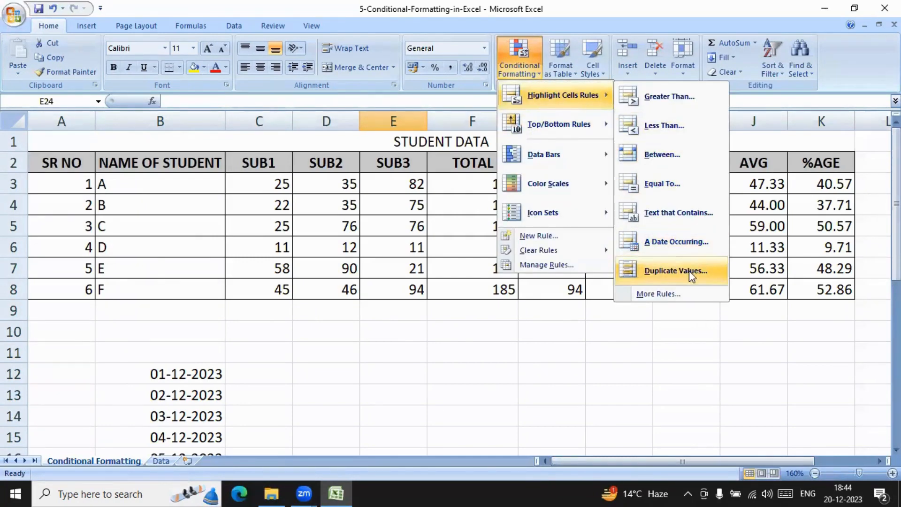
pyautogui.click(464, 379)
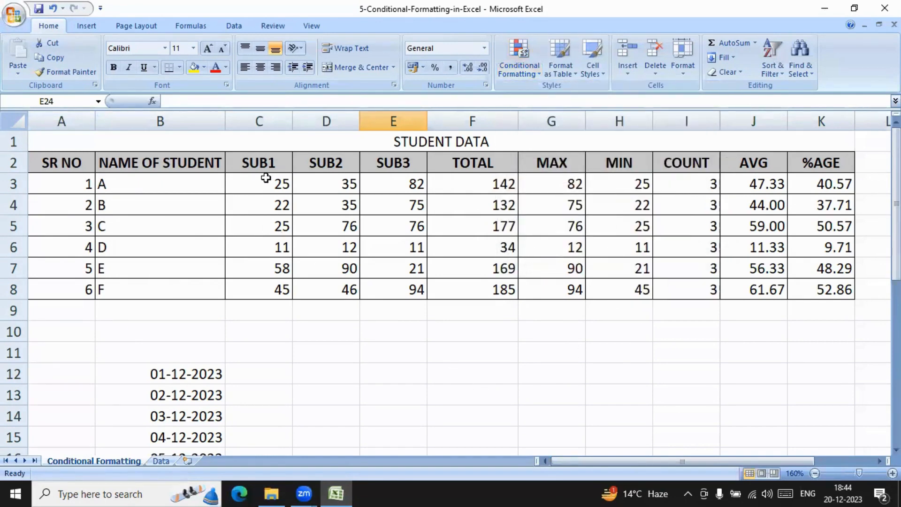
pyautogui.moveTo(257, 183); pyautogui.dragTo(382, 284)
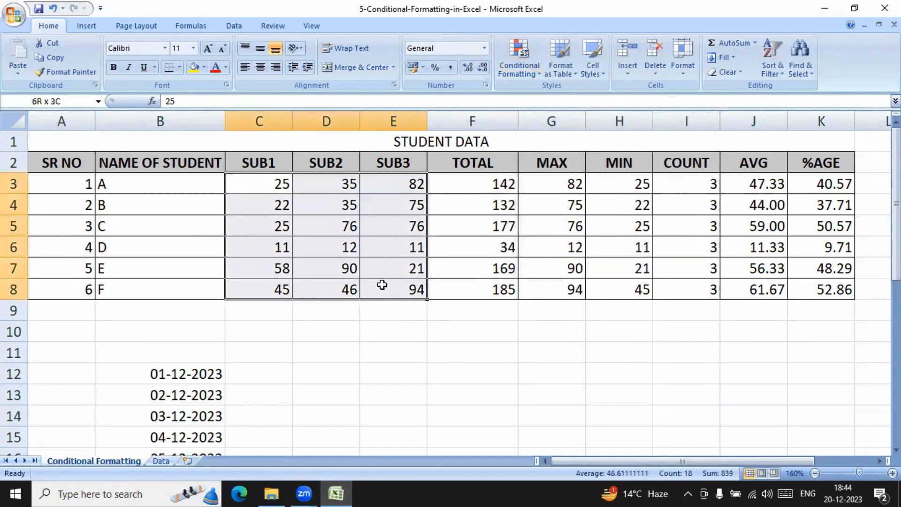
pyautogui.click(525, 60)
pyautogui.moveTo(559, 97)
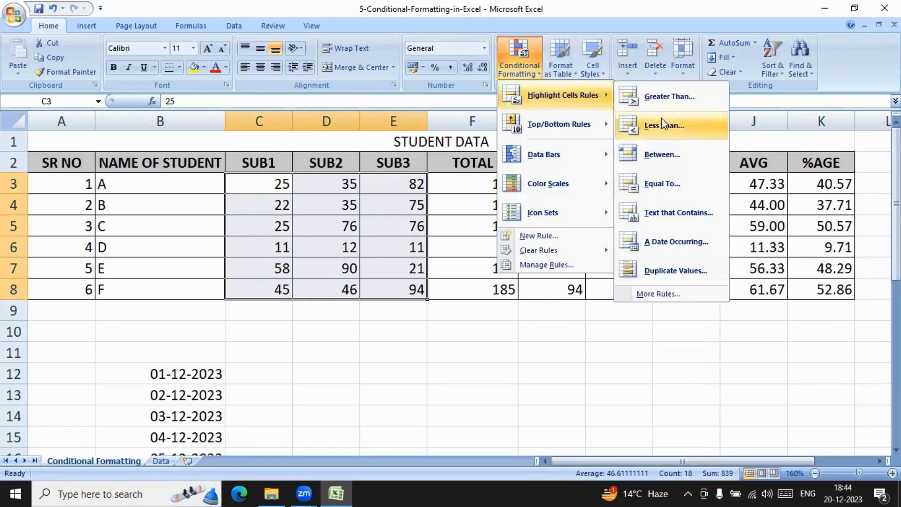
pyautogui.click(695, 275)
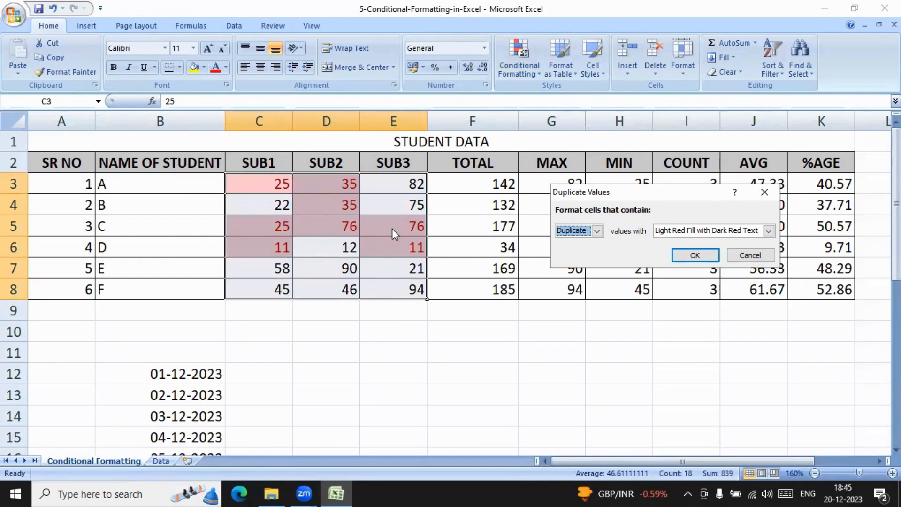
pyautogui.click(597, 230)
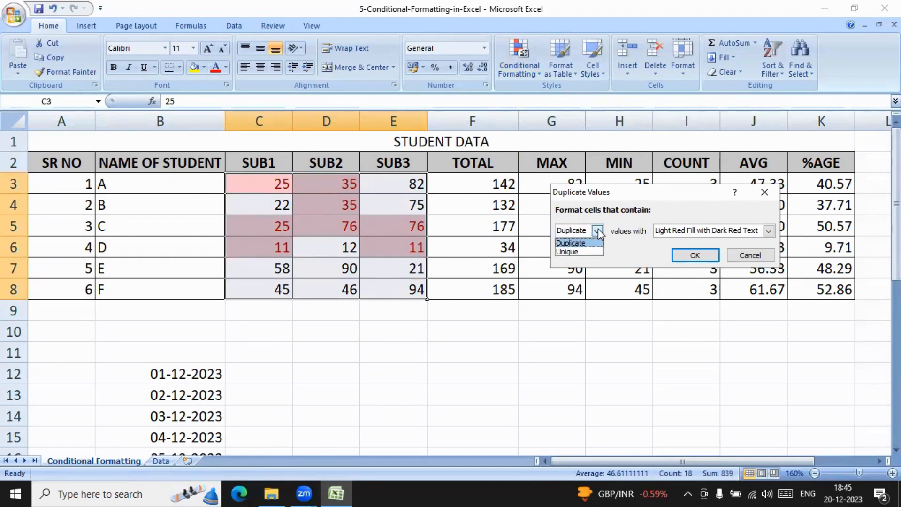
pyautogui.click(557, 306)
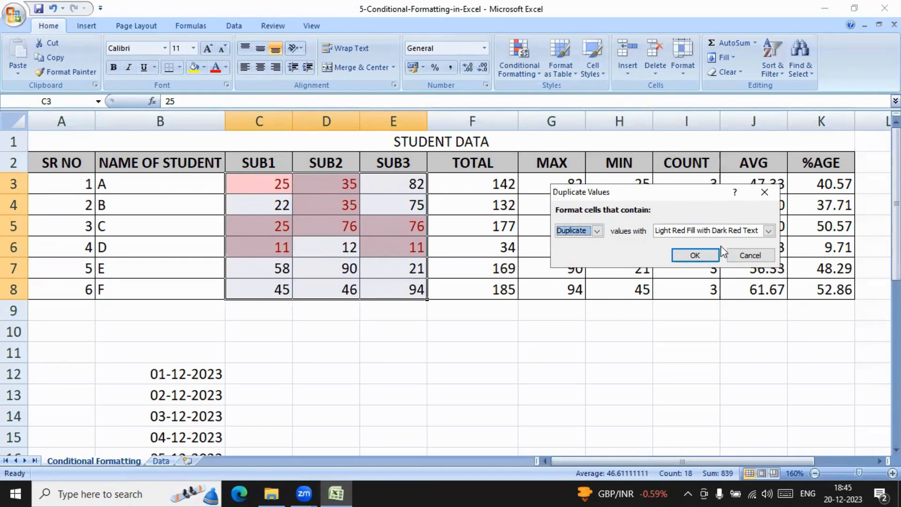
pyautogui.click(749, 256)
pyautogui.click(482, 360)
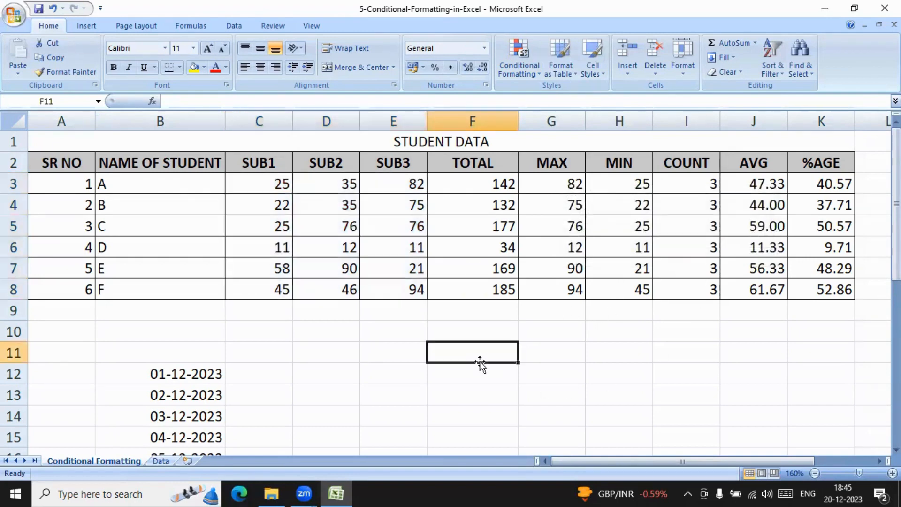
pyautogui.click(348, 204)
pyautogui.click(520, 58)
pyautogui.moveTo(533, 89)
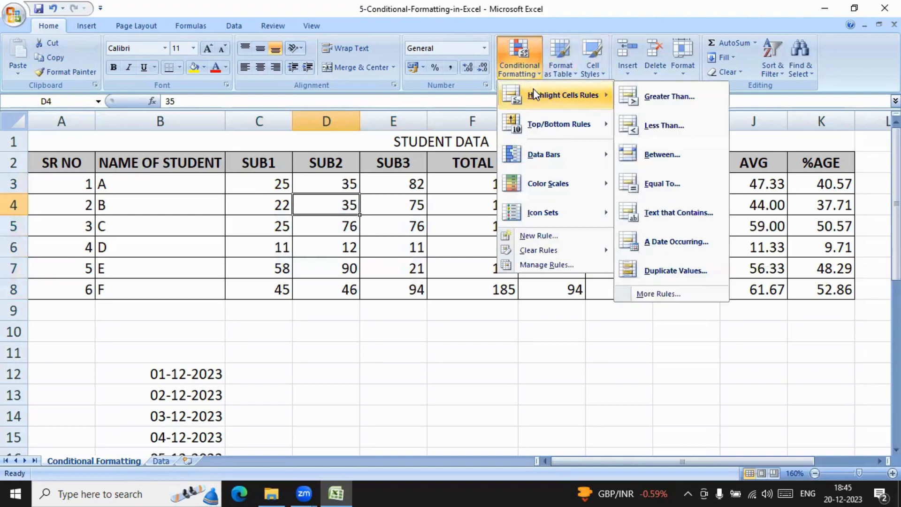
pyautogui.click(548, 341)
pyautogui.click(519, 59)
pyautogui.moveTo(541, 129)
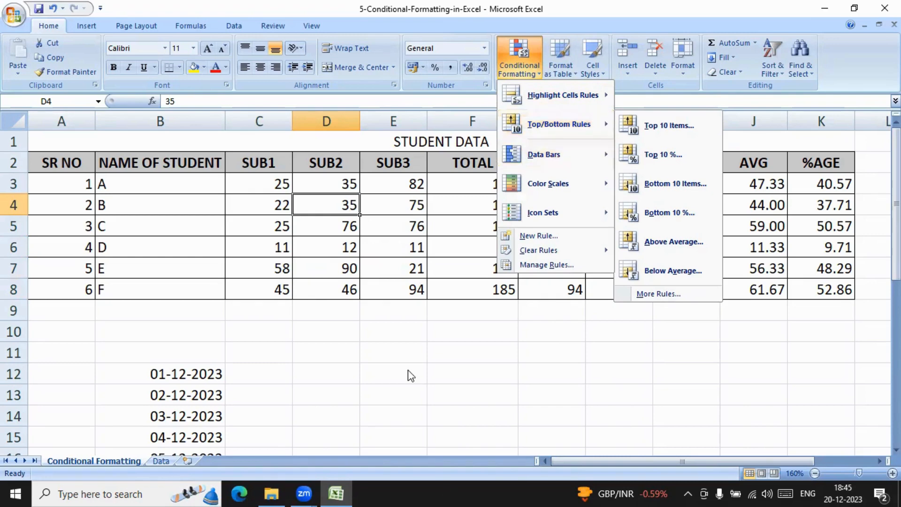
# Try a Top 10 Items rule with Light Red Fill with Dark Red Text on the marks in C3:E8 and cancel it.
pyautogui.moveTo(266, 189); pyautogui.dragTo(416, 283)
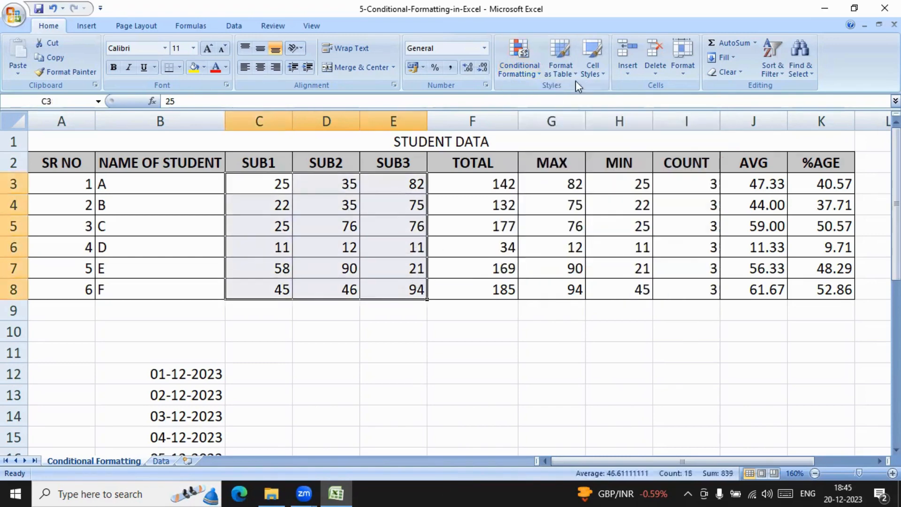
pyautogui.click(518, 68)
pyautogui.moveTo(605, 126)
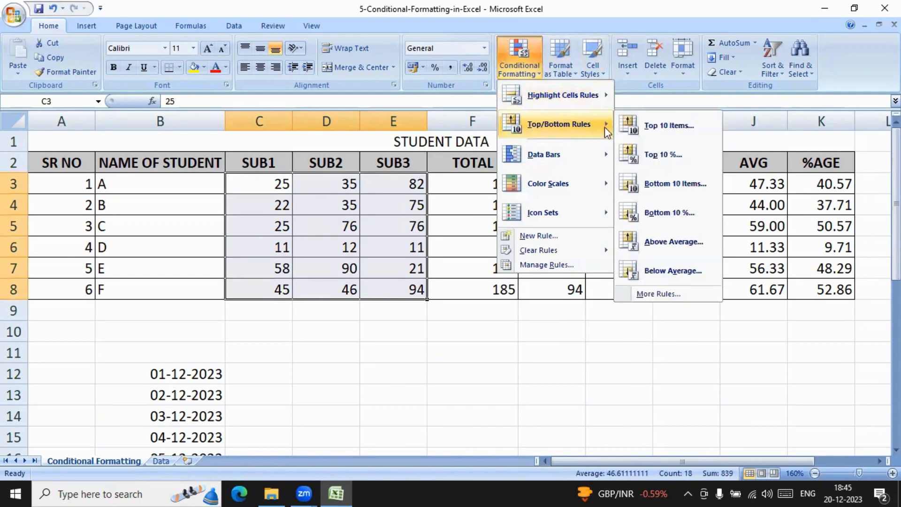
pyautogui.click(676, 125)
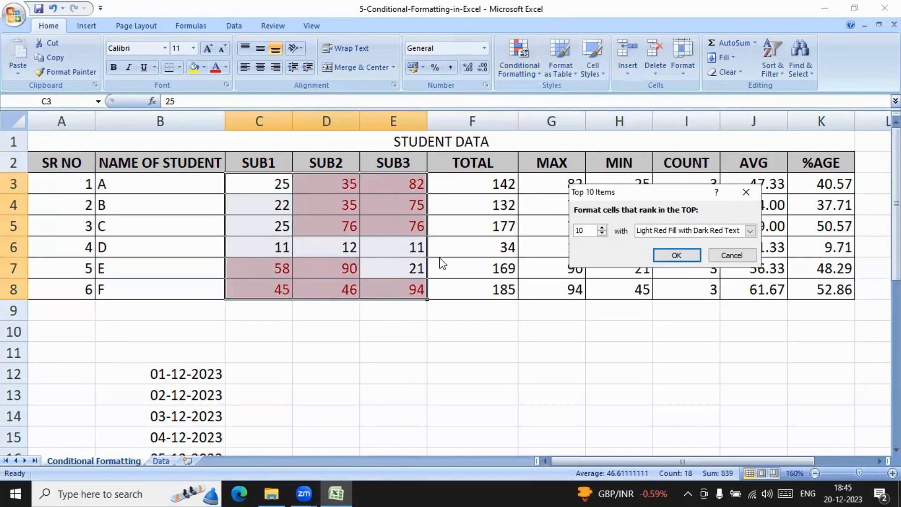
pyautogui.click(732, 254)
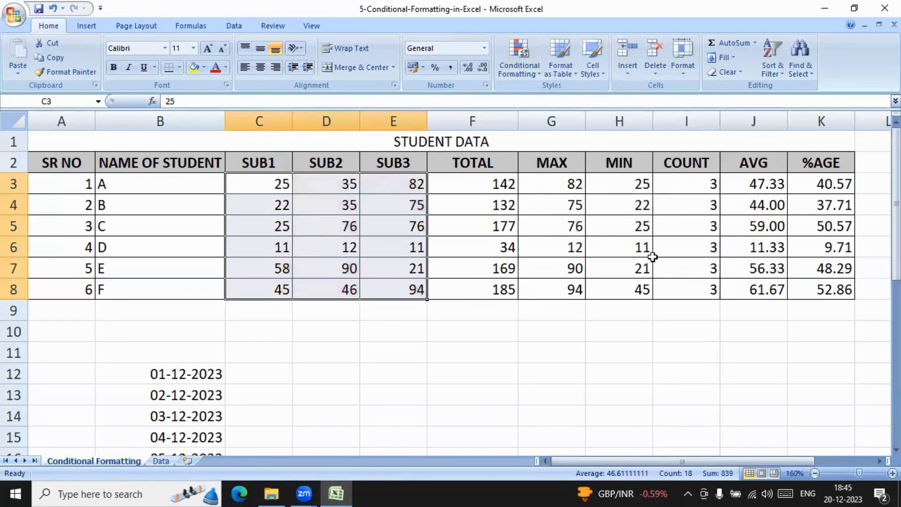
# Try a Top 10% rule on the marks in C3:E8 with 13, 9 and again 13 percent, and cancel it.
pyautogui.moveTo(250, 180); pyautogui.dragTo(414, 289)
pyautogui.click(511, 73)
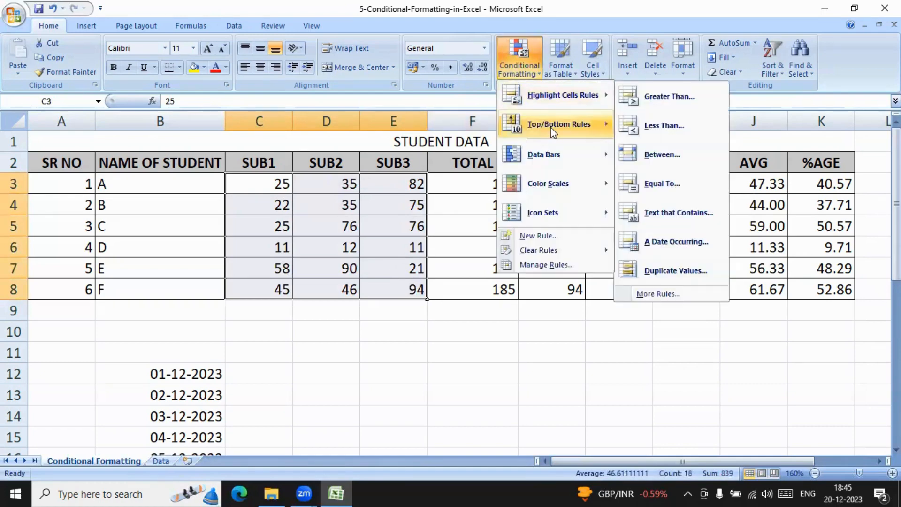
pyautogui.click(681, 154)
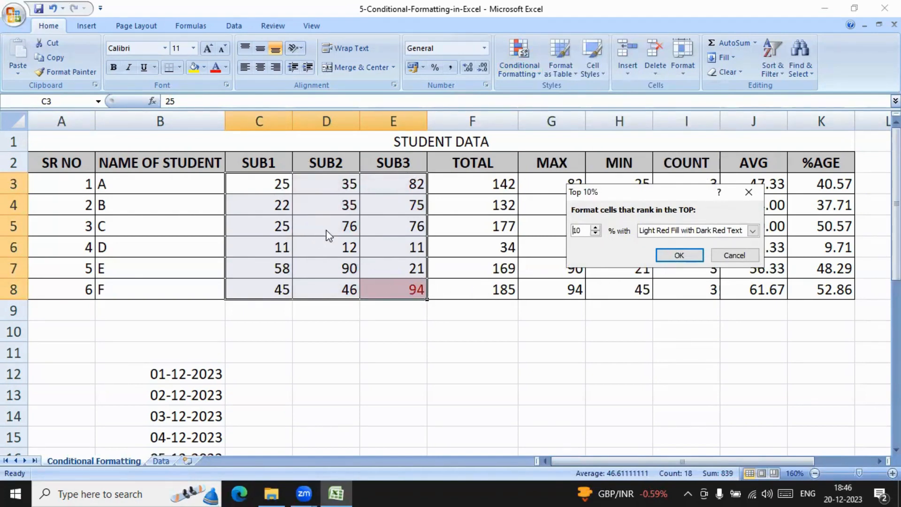
pyautogui.click(595, 227)
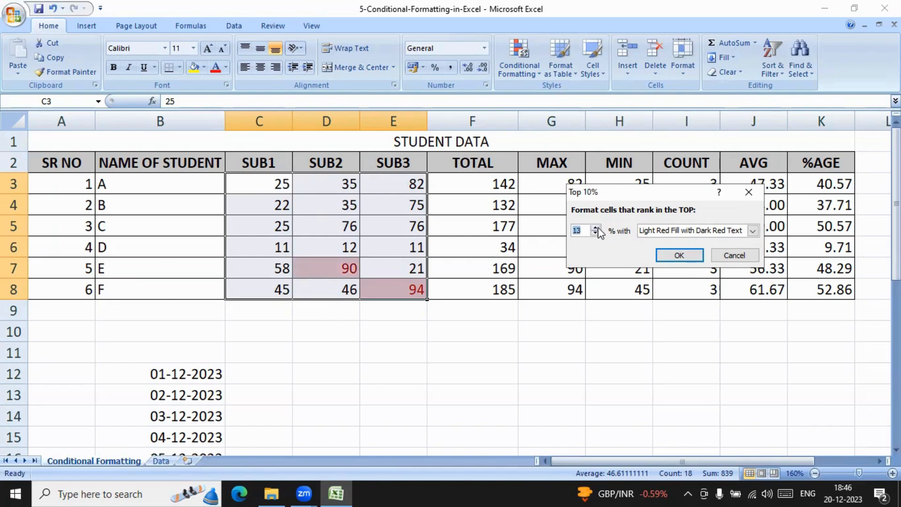
pyautogui.click(595, 233)
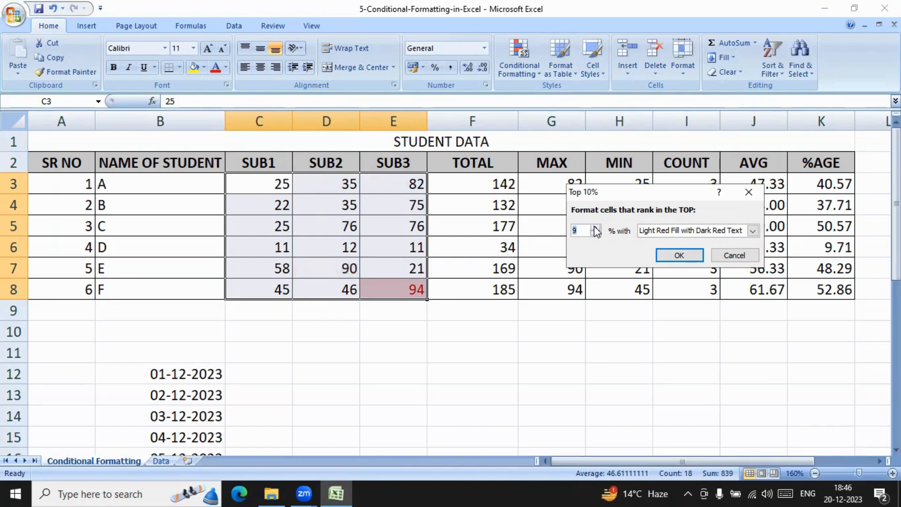
pyautogui.click(595, 227)
pyautogui.click(596, 228)
pyautogui.click(595, 228)
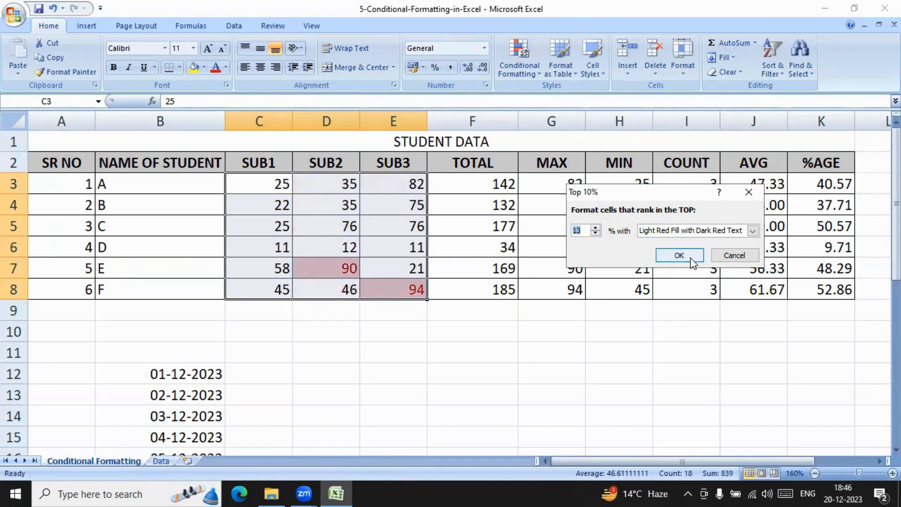
pyautogui.click(735, 254)
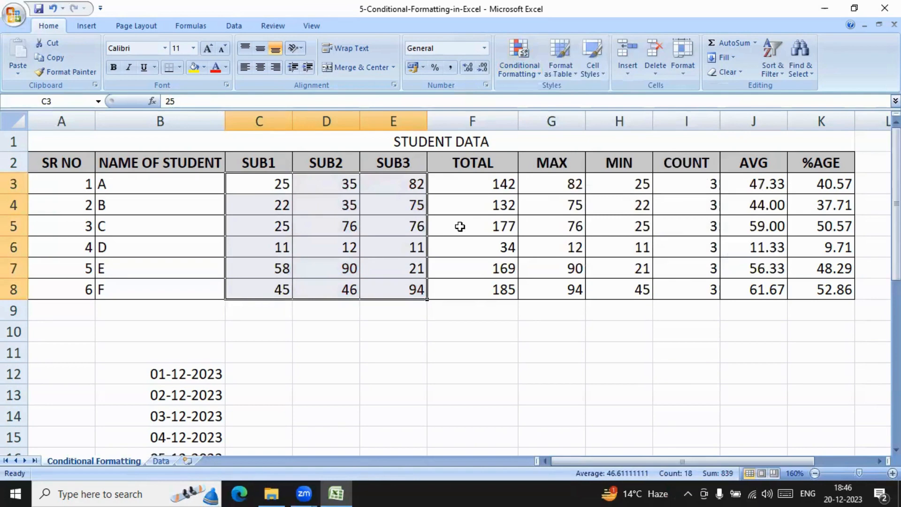
# Try a Bottom 10 Items rule on the marks in C3:E8 and cancel it.
pyautogui.click(508, 68)
pyautogui.moveTo(549, 125)
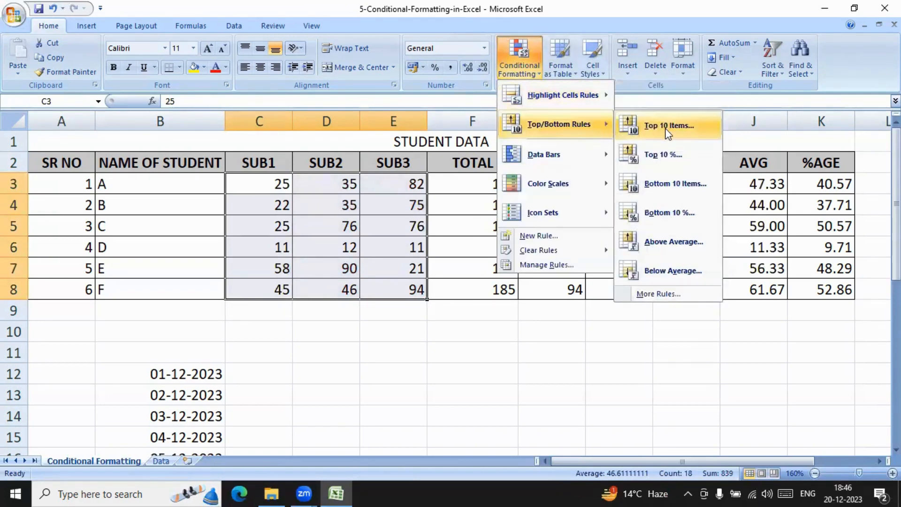
pyautogui.click(682, 191)
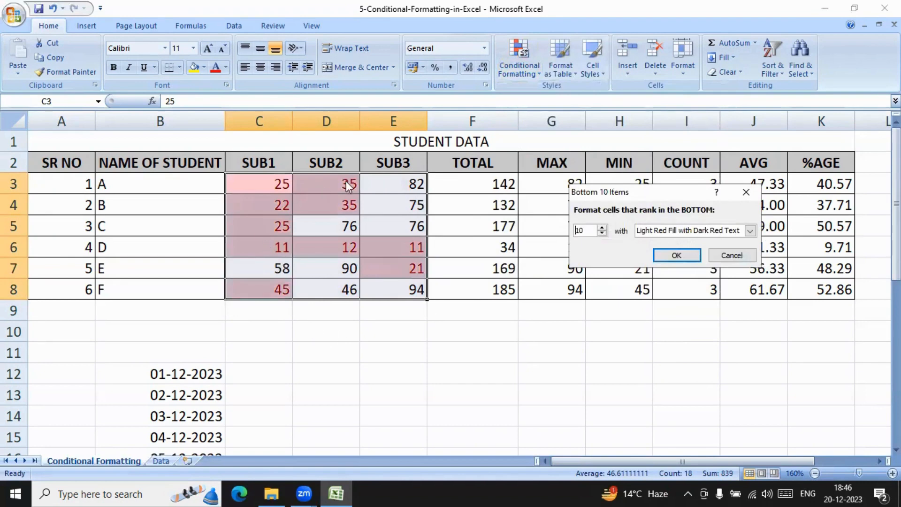
pyautogui.click(732, 254)
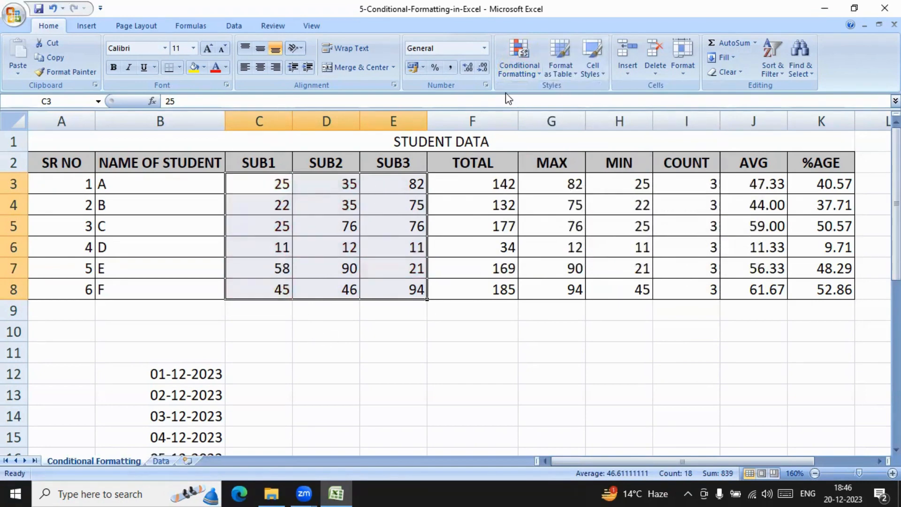
# Apply a Bottom 10% rule at 10 percent with Light Red Fill with Dark Red Text to the marks in C3:E8.
pyautogui.click(519, 69)
pyautogui.moveTo(548, 126)
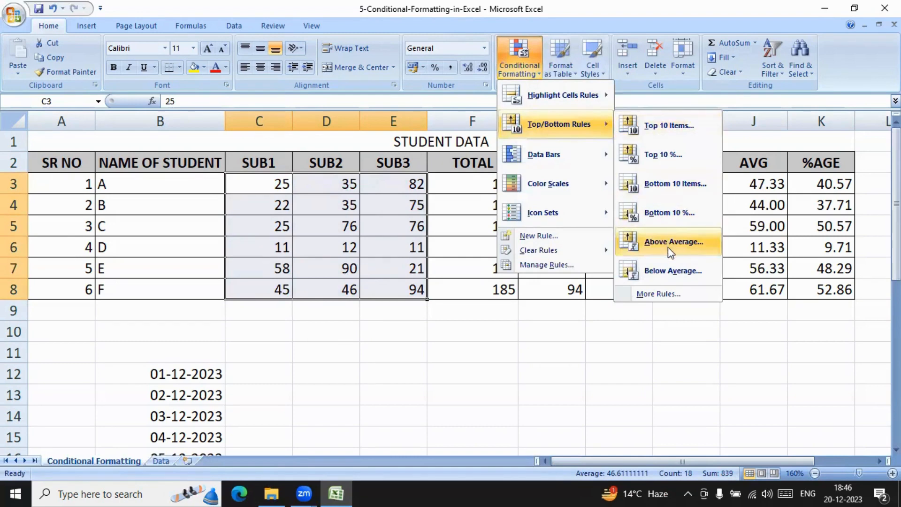
pyautogui.click(669, 212)
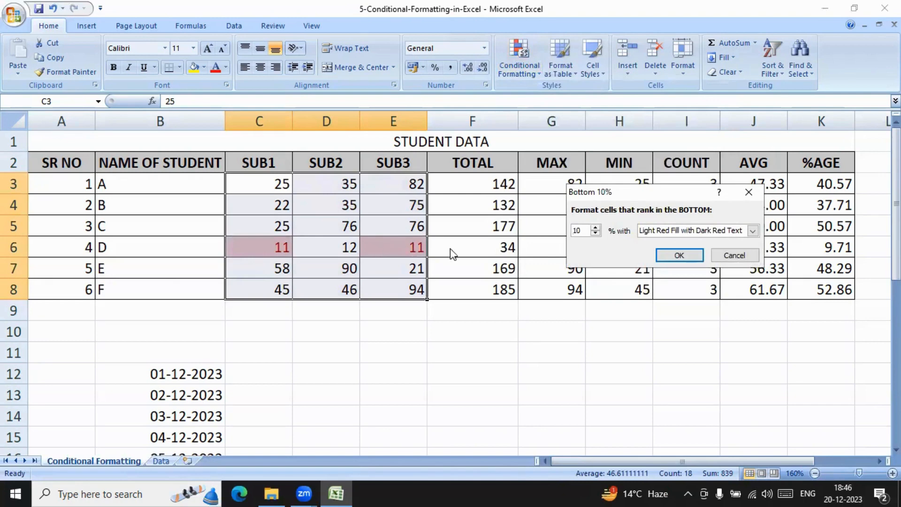
pyautogui.click(680, 256)
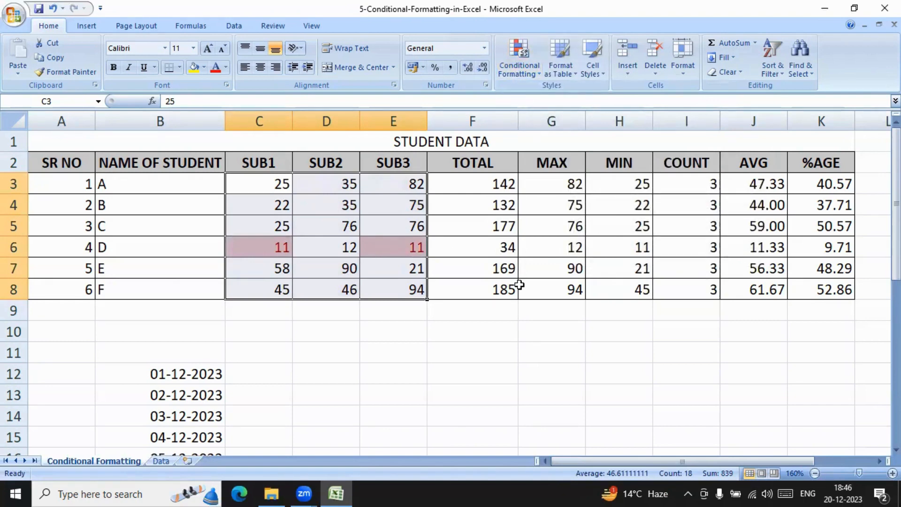
# Undo the Bottom 10% rule, and try an Above Average rule on the marks in C3:E8 and cancel it.
pyautogui.hotkey('ctrl', 'z')
pyautogui.click(511, 53)
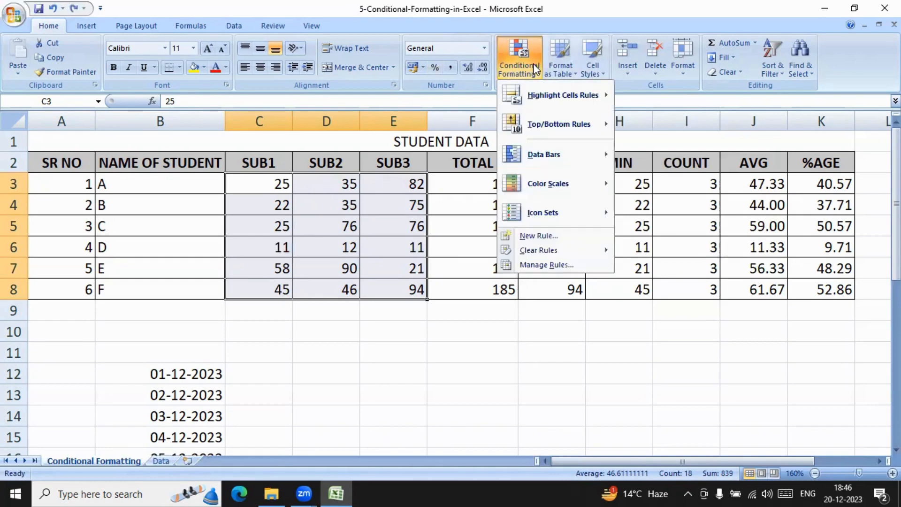
pyautogui.moveTo(565, 123)
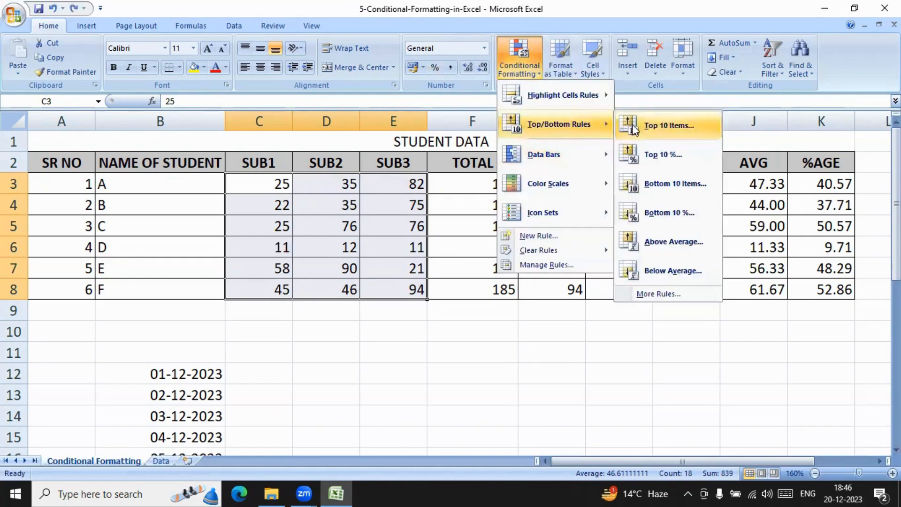
pyautogui.click(674, 242)
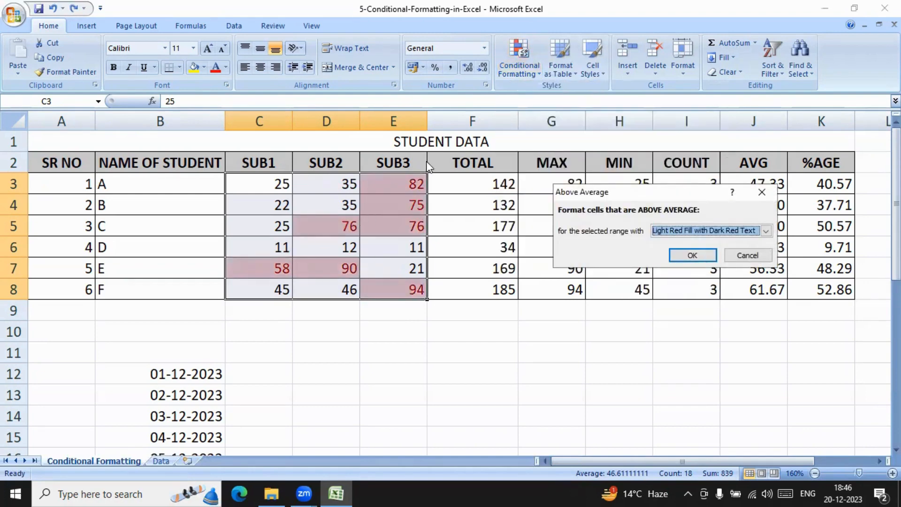
pyautogui.click(749, 255)
# Try a Below Average rule with Light Red Fill with Dark Red Text on the marks in C3:E8 and cancel it.
pyautogui.click(516, 66)
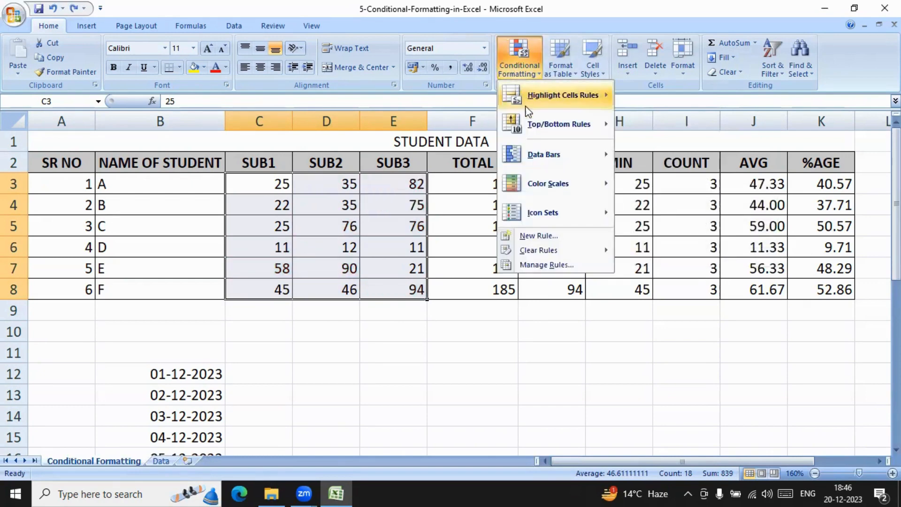
pyautogui.moveTo(576, 124)
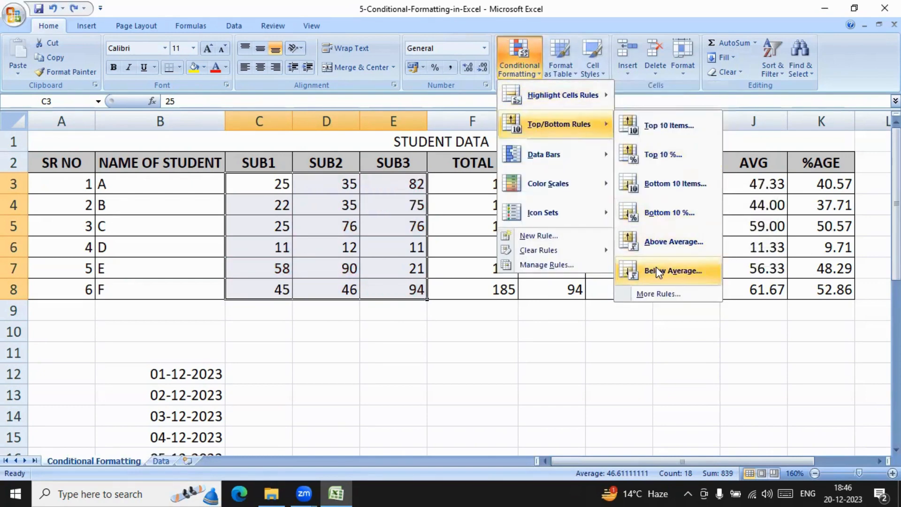
pyautogui.click(656, 267)
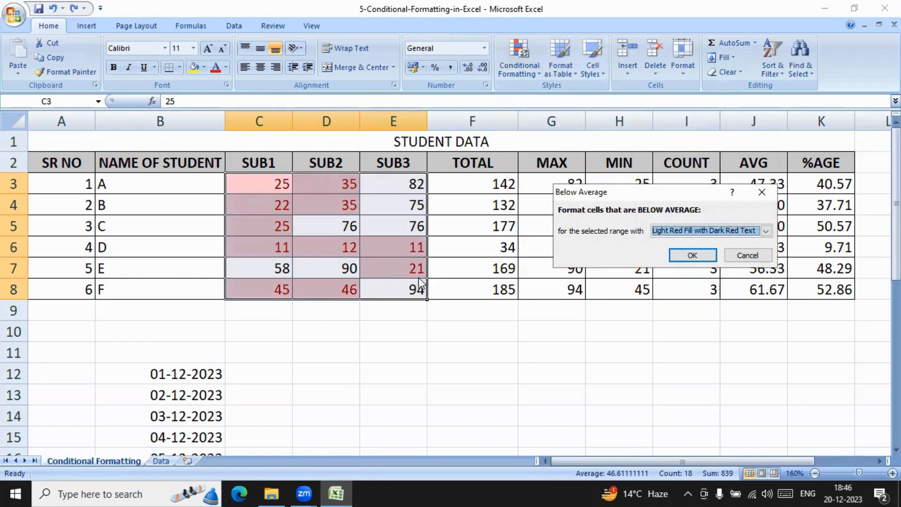
pyautogui.click(746, 256)
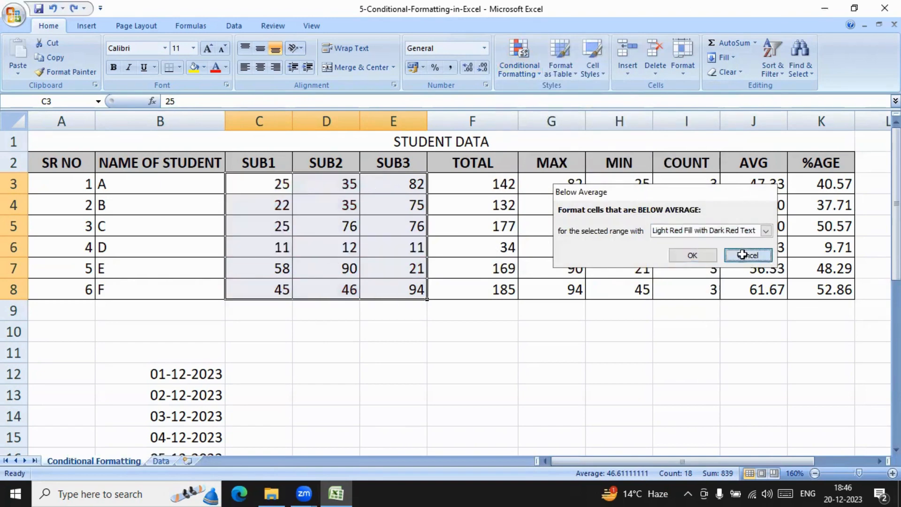
# Apply blue data bars to the student totals in F3:F8.
pyautogui.click(515, 74)
pyautogui.moveTo(528, 155)
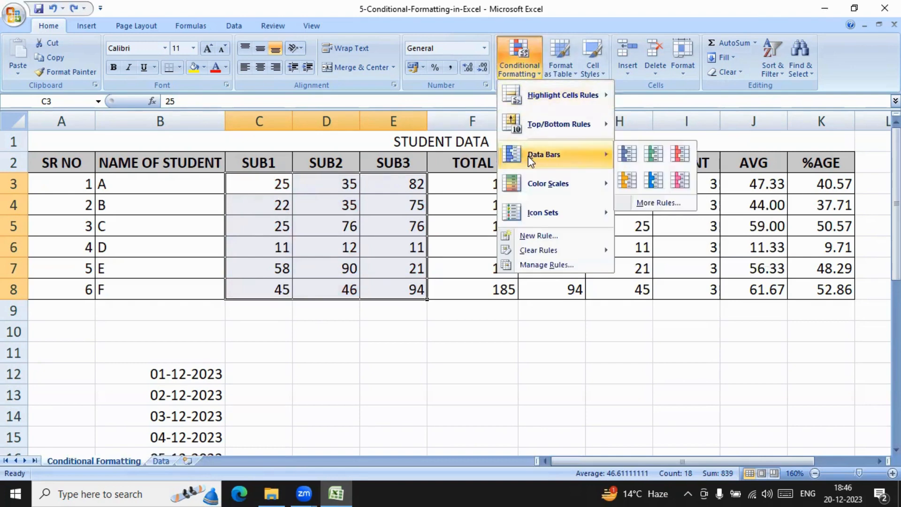
pyautogui.click(468, 307)
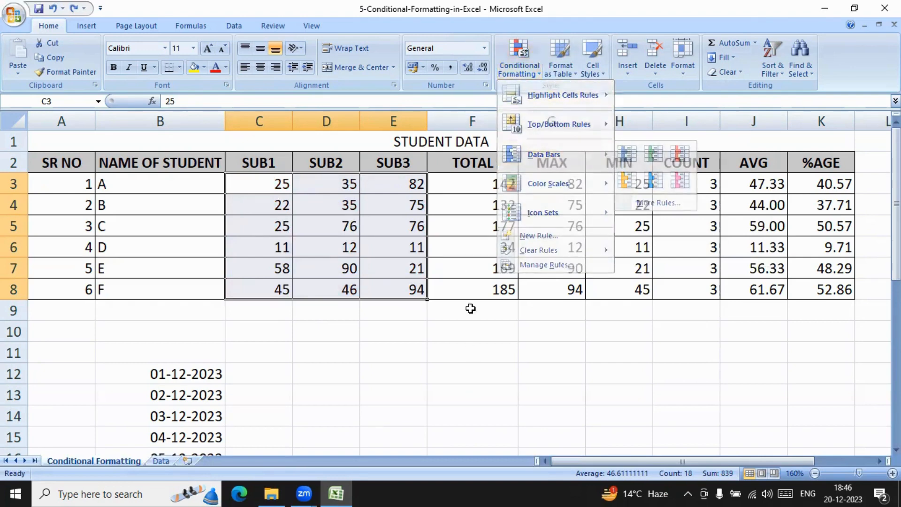
pyautogui.click(482, 227)
pyautogui.moveTo(479, 189); pyautogui.dragTo(484, 290)
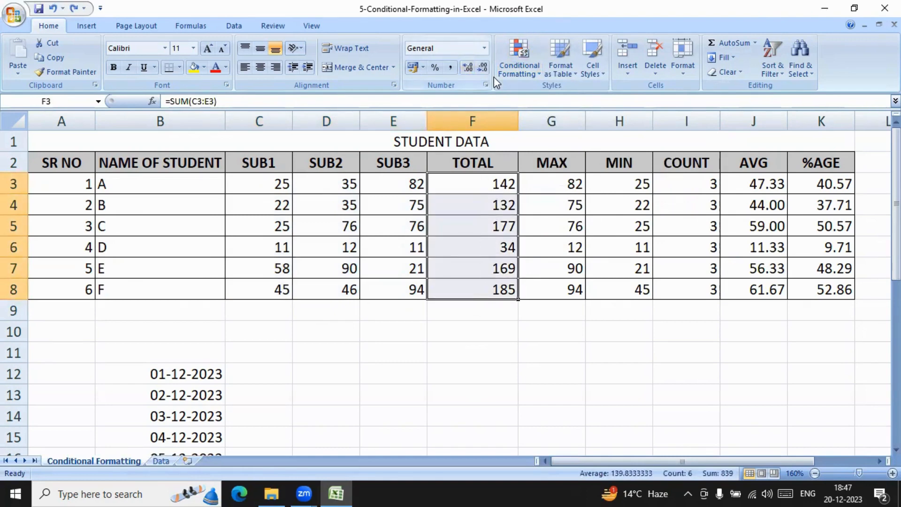
pyautogui.click(505, 66)
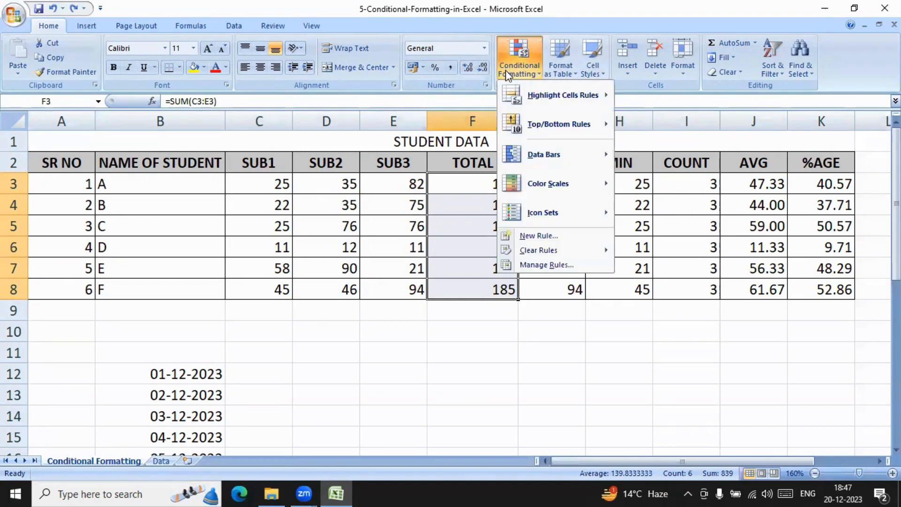
pyautogui.moveTo(543, 153)
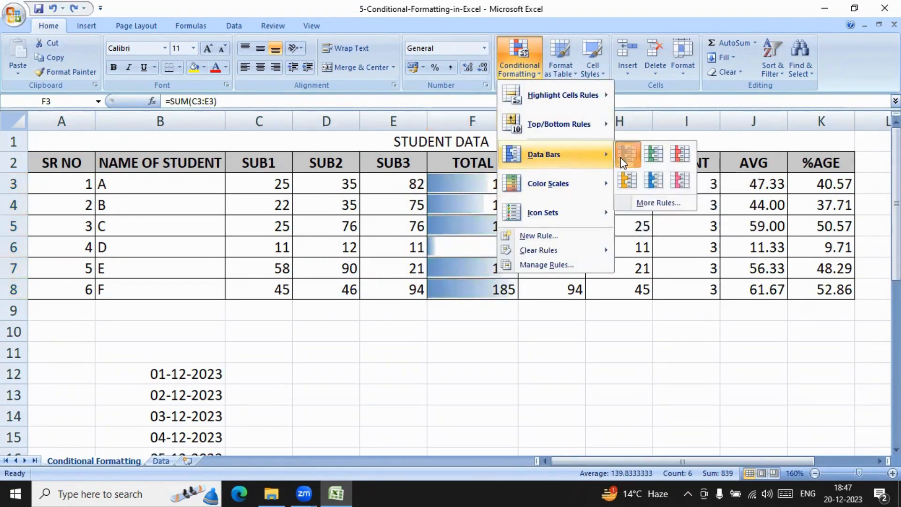
pyautogui.click(627, 154)
pyautogui.click(514, 351)
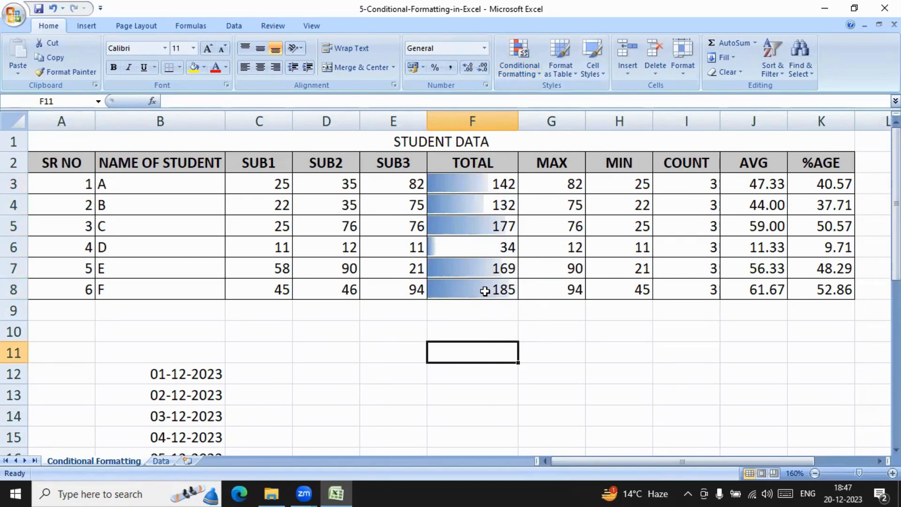
pyautogui.click(513, 296)
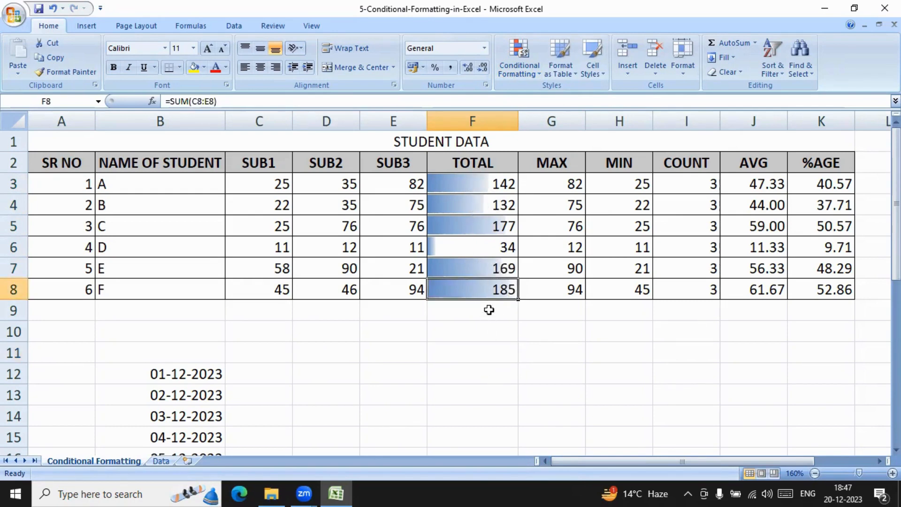
# Change the data bars on the totals in F3:F8 to orange.
pyautogui.moveTo(488, 288); pyautogui.dragTo(458, 181)
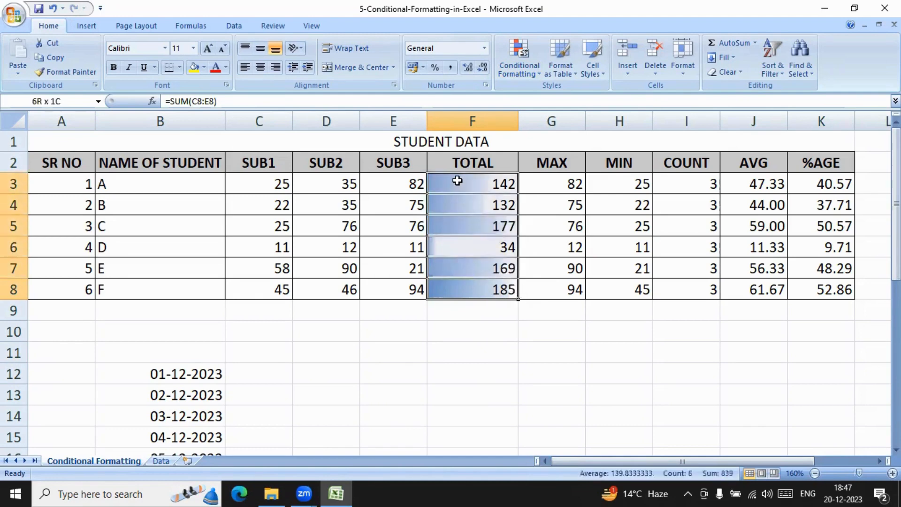
pyautogui.click(500, 65)
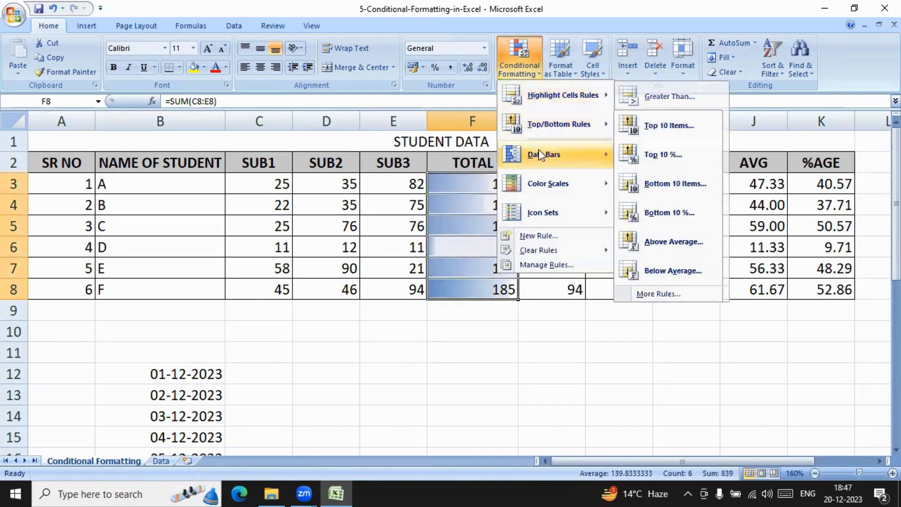
pyautogui.moveTo(586, 155)
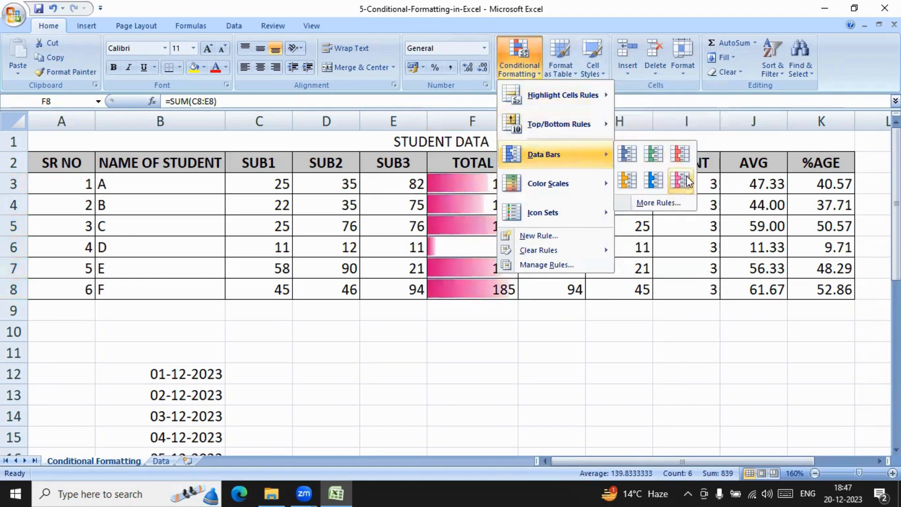
pyautogui.click(632, 181)
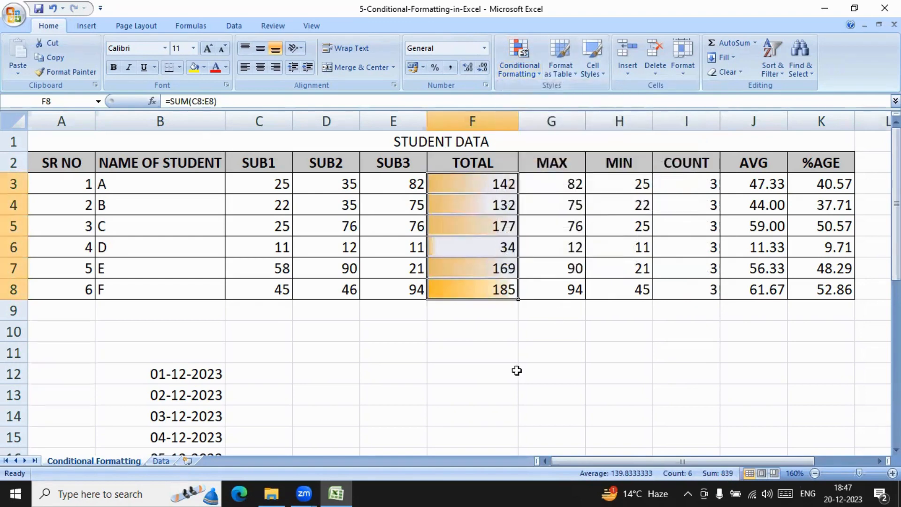
pyautogui.click(495, 367)
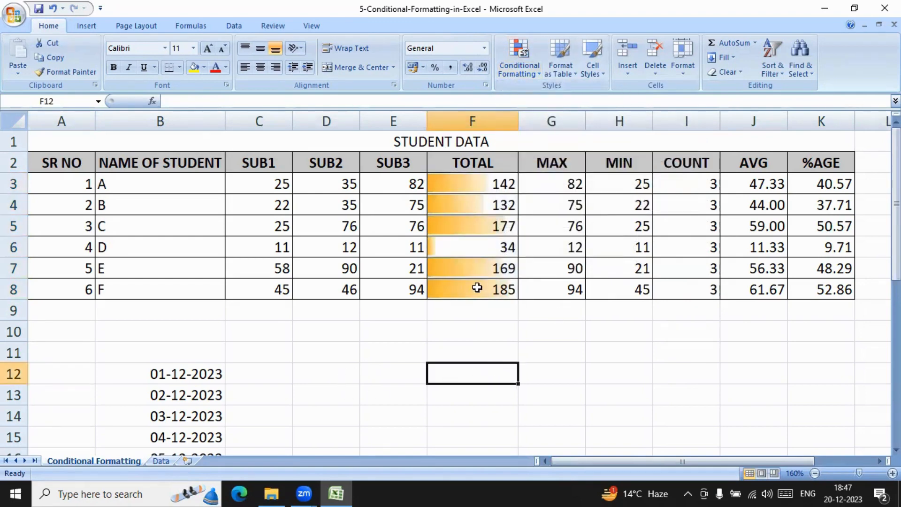
# Clear the data bar rules from the totals in F3:F8 only.
pyautogui.moveTo(511, 290); pyautogui.dragTo(432, 183)
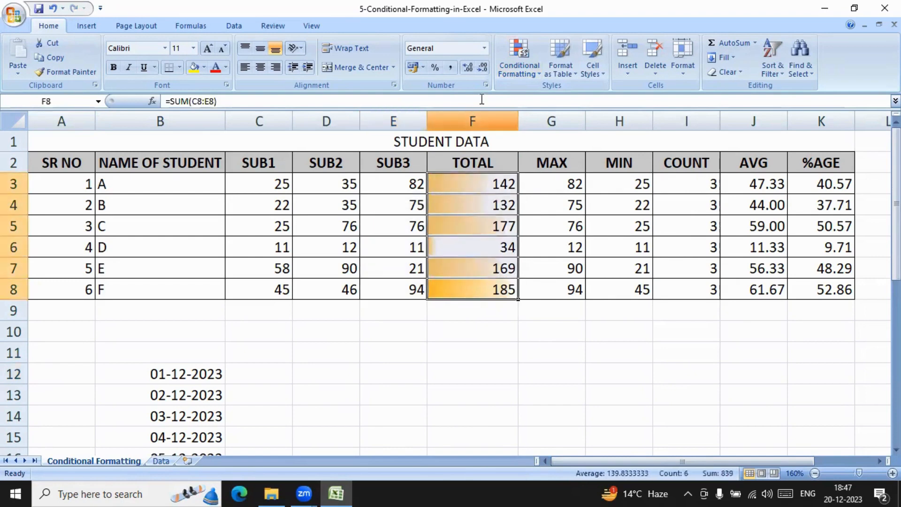
pyautogui.click(518, 66)
pyautogui.moveTo(568, 251)
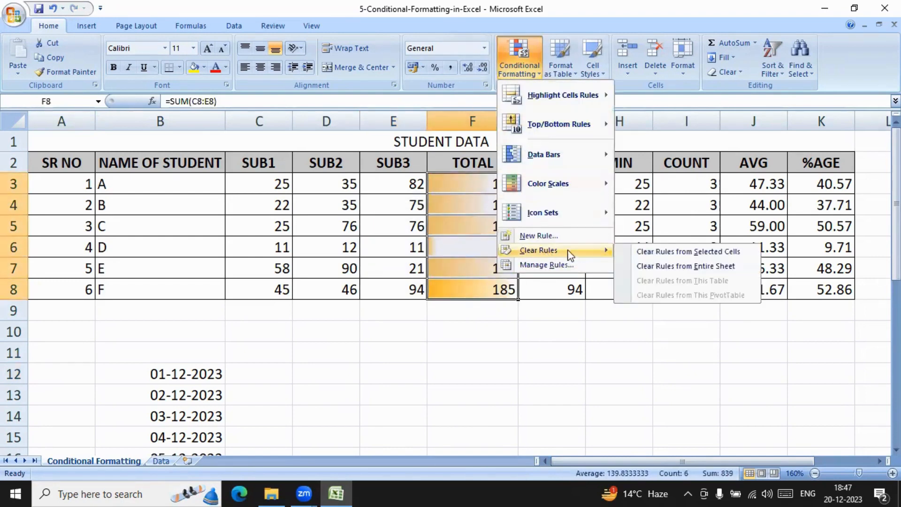
pyautogui.click(650, 250)
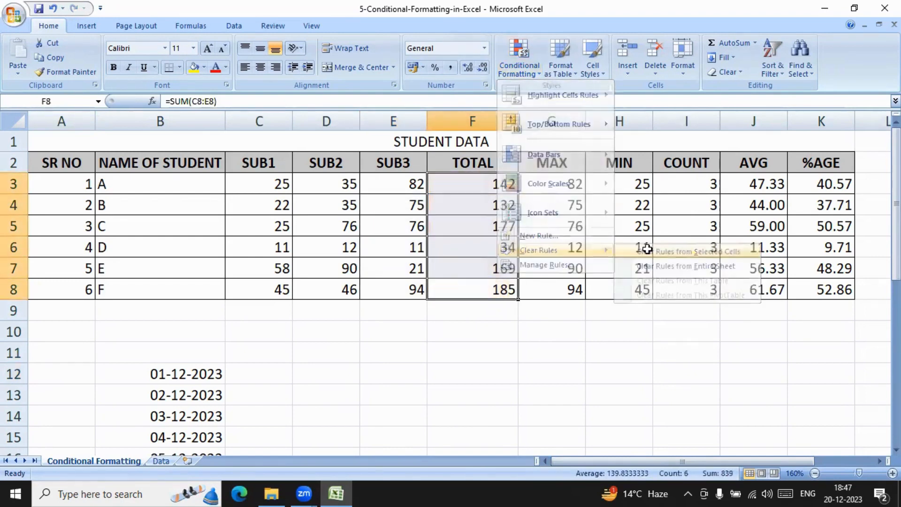
# Apply the two-color red-yellow color scale to the totals in F3:F8 and inspect the shading of individual totals.
pyautogui.click(514, 61)
pyautogui.moveTo(544, 190)
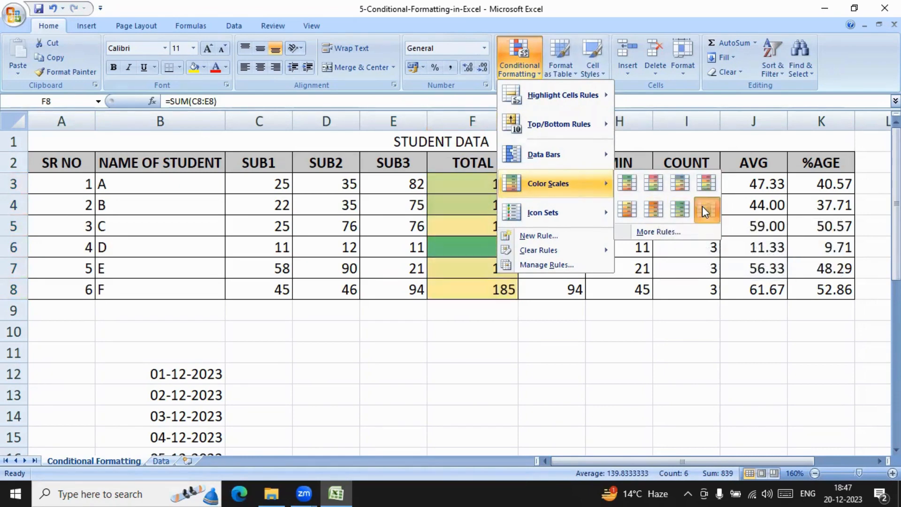
pyautogui.click(651, 210)
pyautogui.click(503, 344)
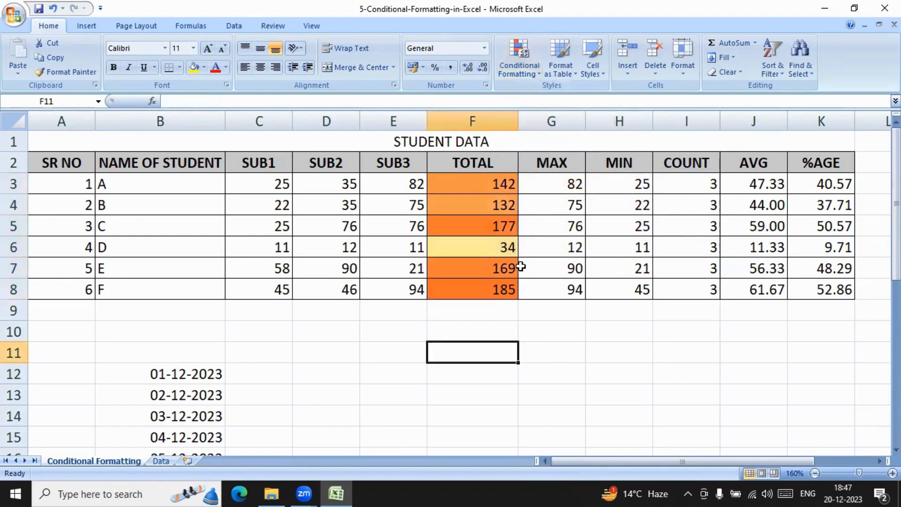
pyautogui.click(508, 289)
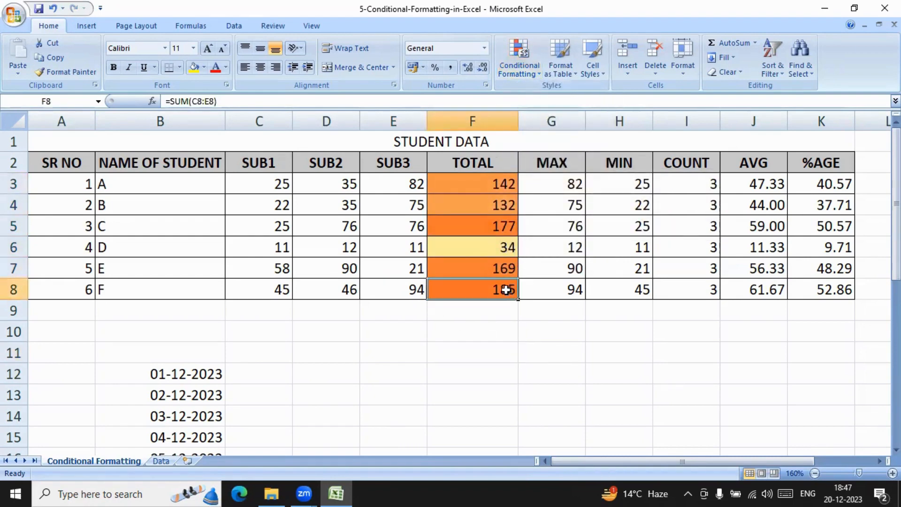
pyautogui.click(505, 270)
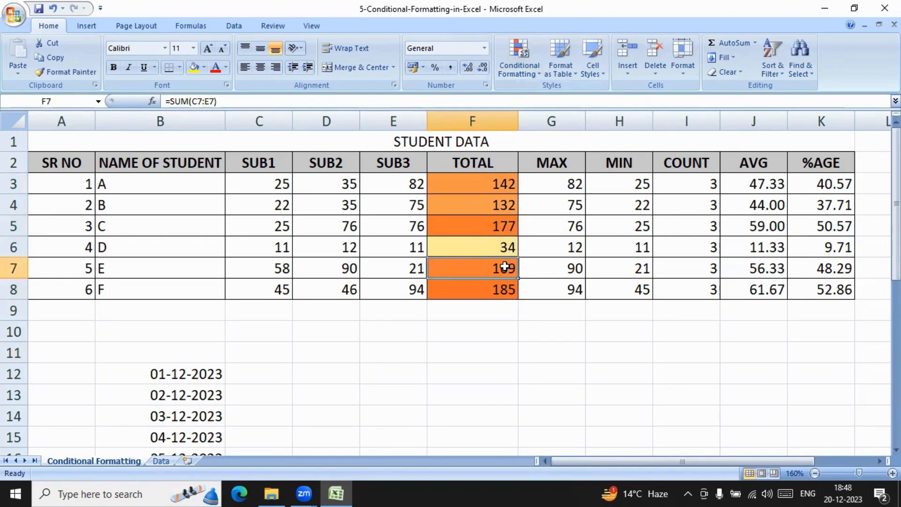
pyautogui.click(509, 250)
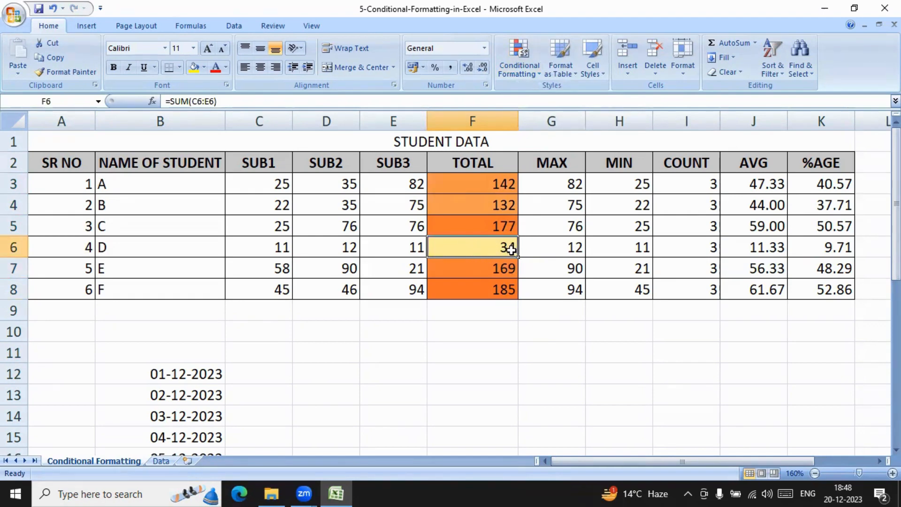
# Preview other color scales on the totals in F3:F8 and clear the conditional formatting rules from that range.
pyautogui.moveTo(500, 289); pyautogui.dragTo(458, 184)
pyautogui.click(519, 66)
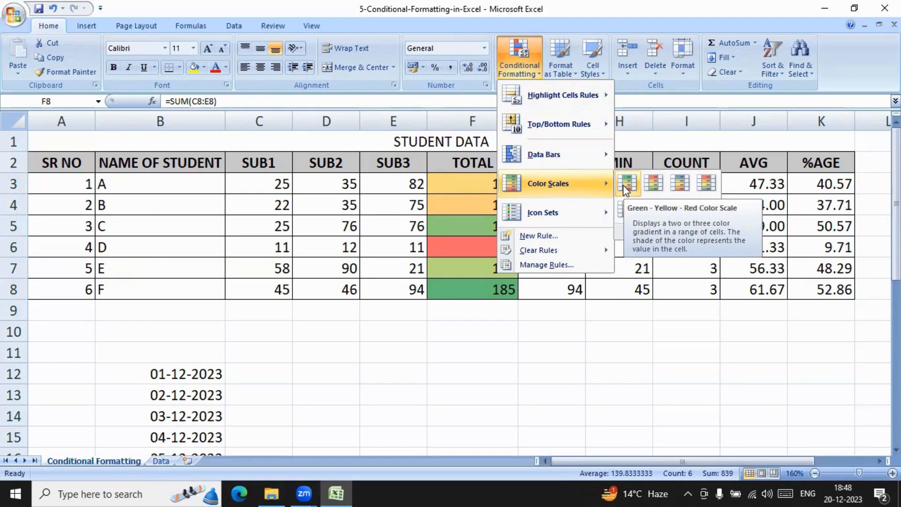
pyautogui.click(679, 207)
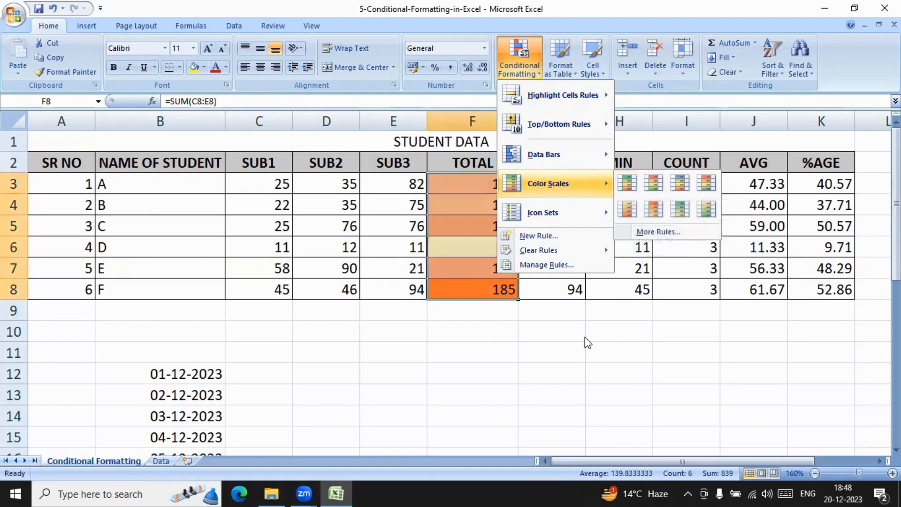
pyautogui.click(515, 73)
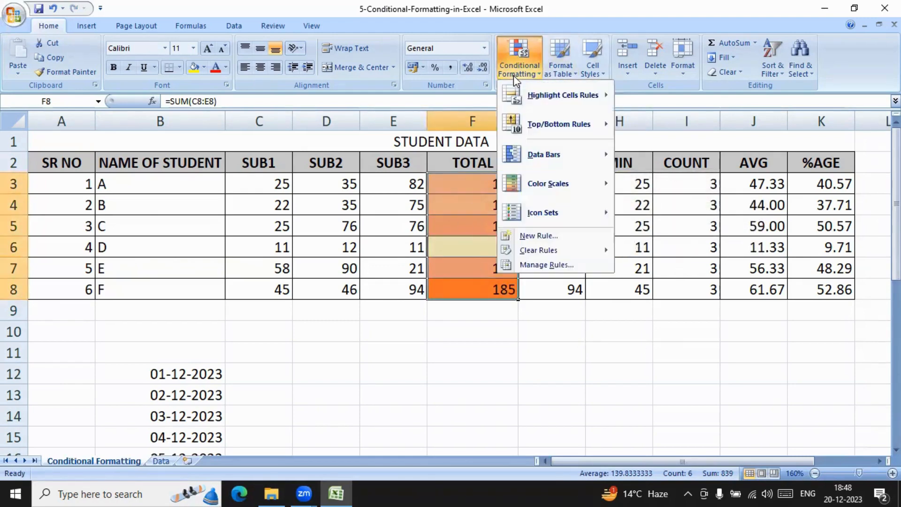
pyautogui.moveTo(552, 252)
pyautogui.click(647, 252)
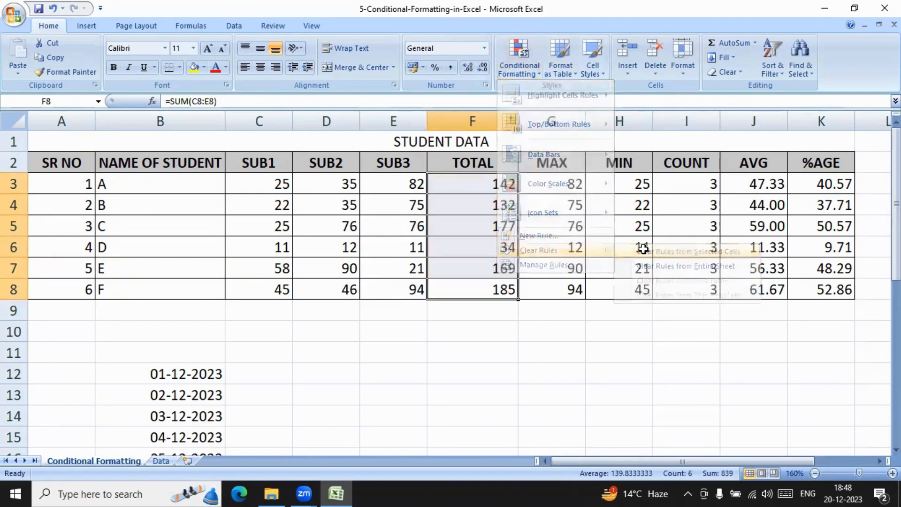
# Apply the icon set of three colored arrows to the totals in F3:F8.
pyautogui.click(534, 75)
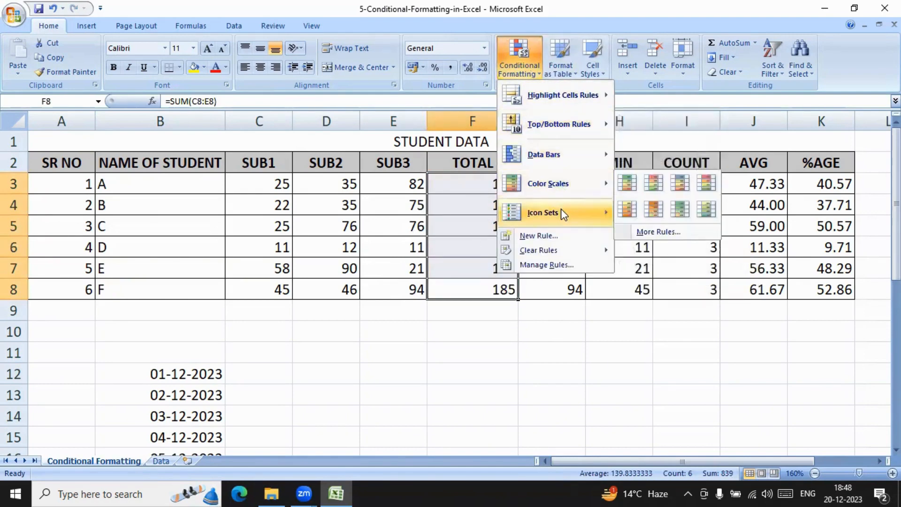
pyautogui.moveTo(562, 211)
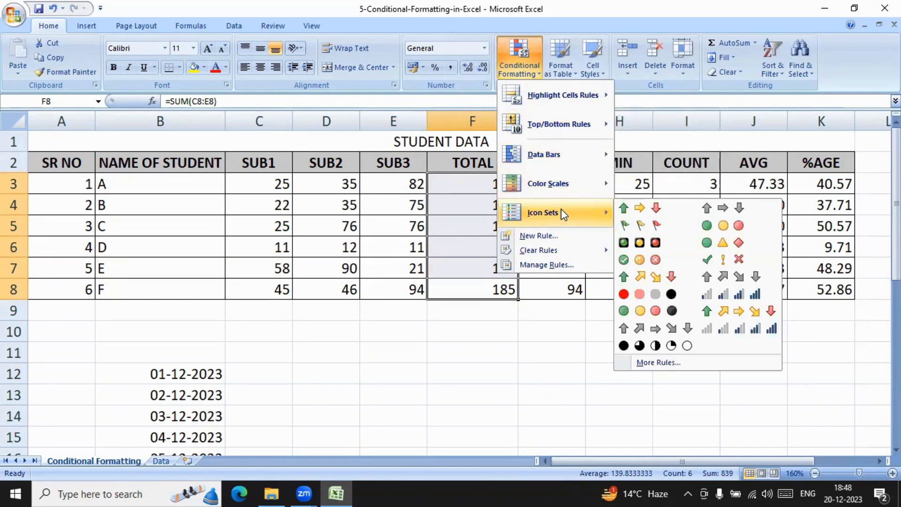
pyautogui.click(646, 207)
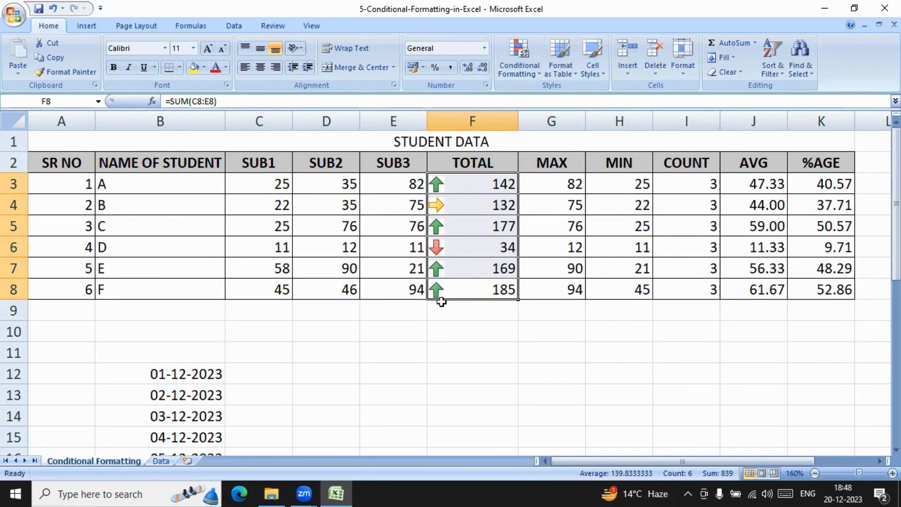
# Preview other icon sets on the totals in F3:F8 and reapply the three colored arrows.
pyautogui.click(519, 55)
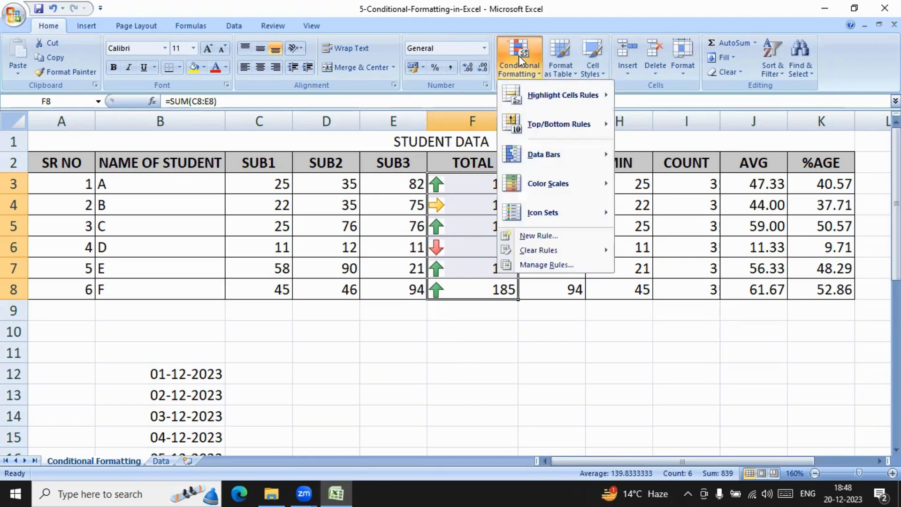
pyautogui.moveTo(555, 217)
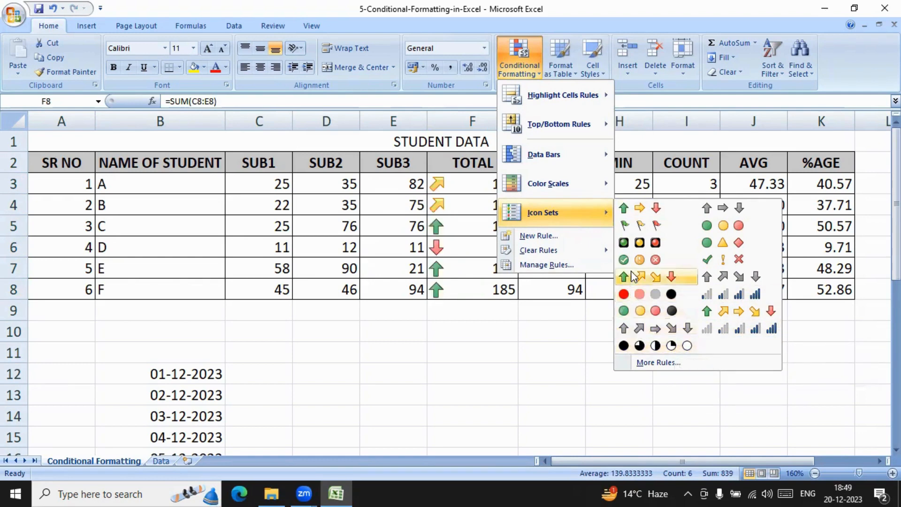
pyautogui.click(644, 207)
pyautogui.click(509, 346)
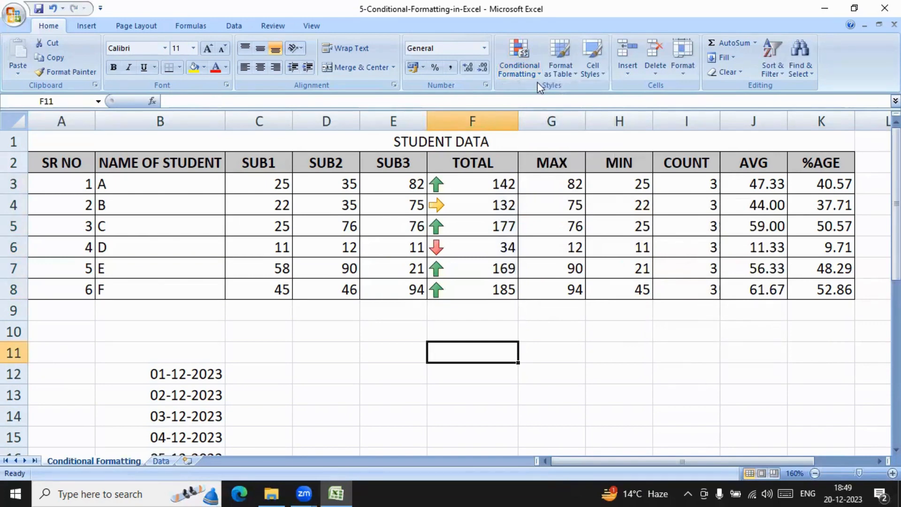
pyautogui.click(519, 65)
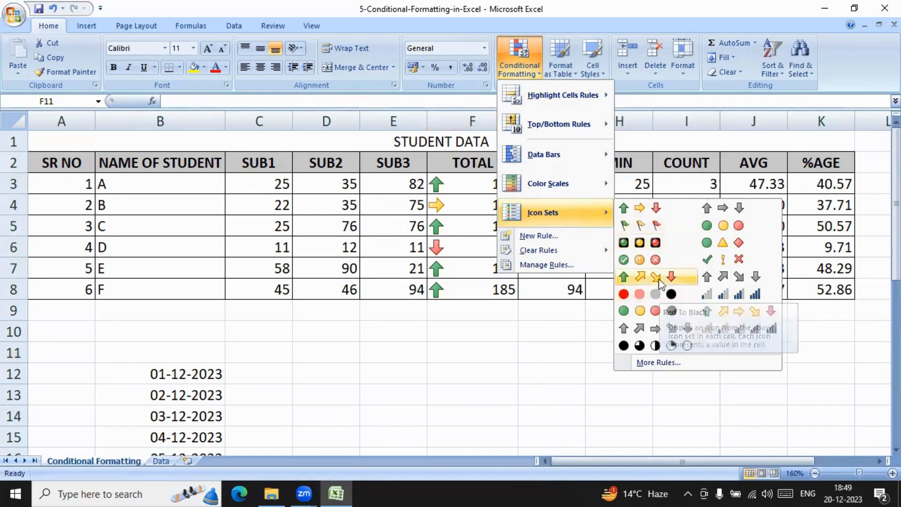
pyautogui.click(571, 330)
pyautogui.click(572, 331)
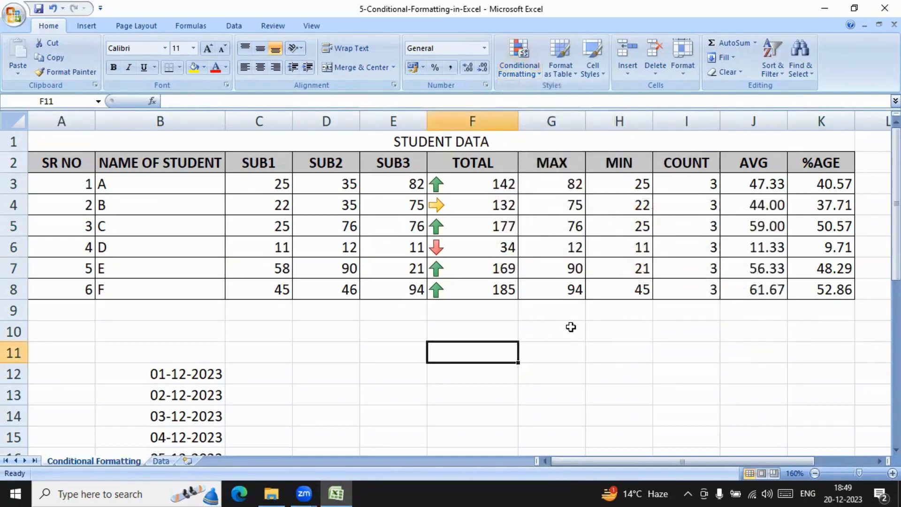
pyautogui.click(432, 244)
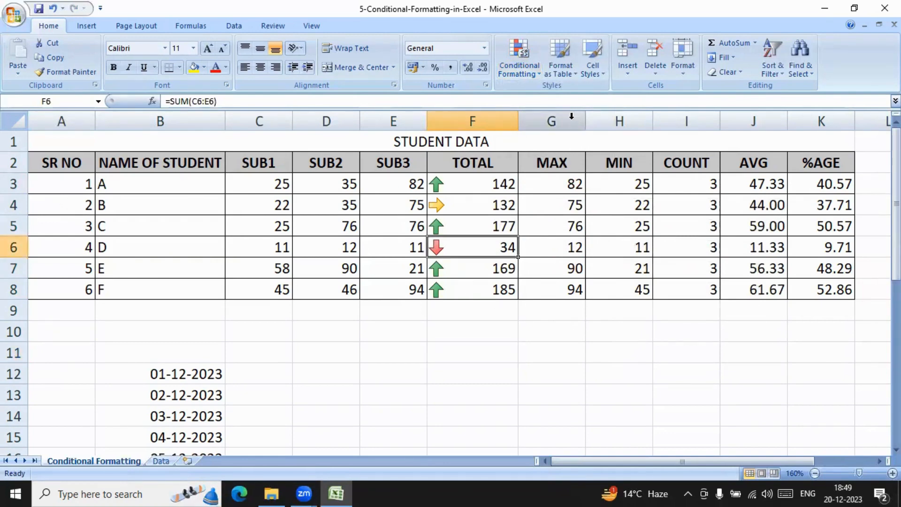
pyautogui.click(519, 66)
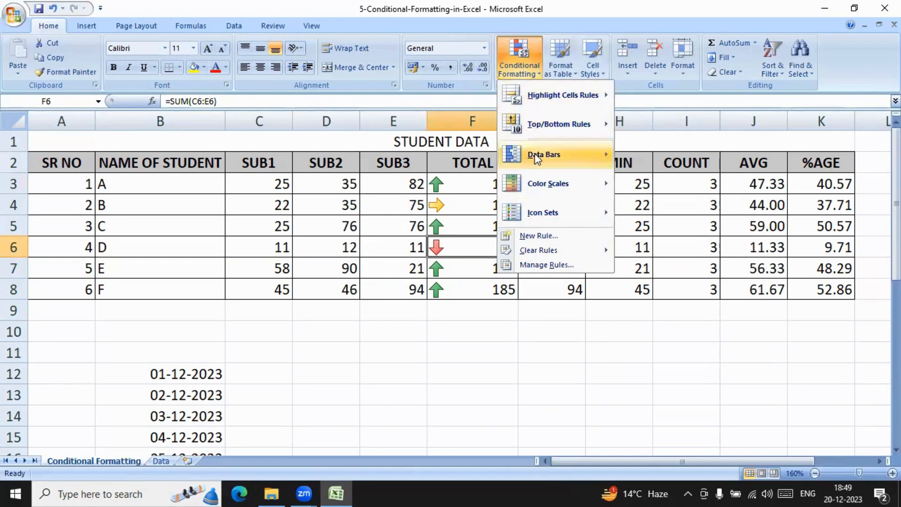
pyautogui.click(445, 331)
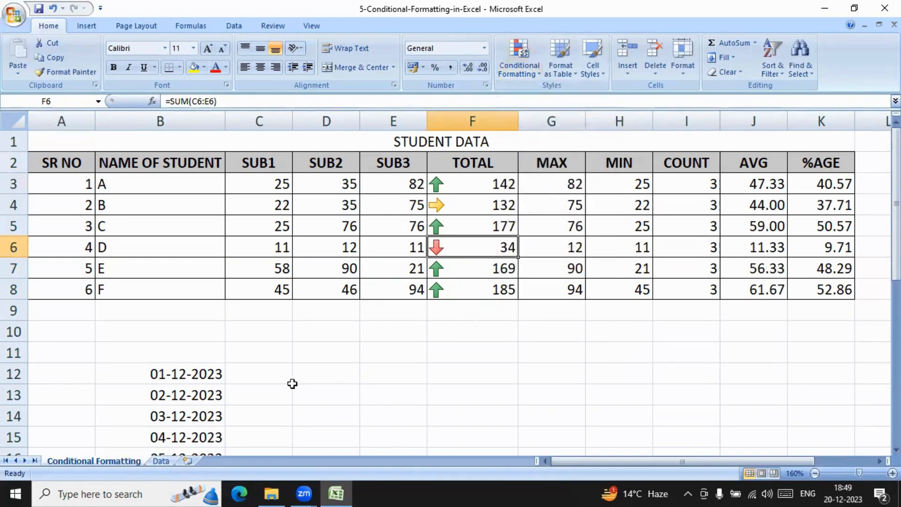
# Switch to the Data sheet and bring up the beginning of the employee table.
pyautogui.click(165, 460)
pyautogui.scroll(2, 397, 300)
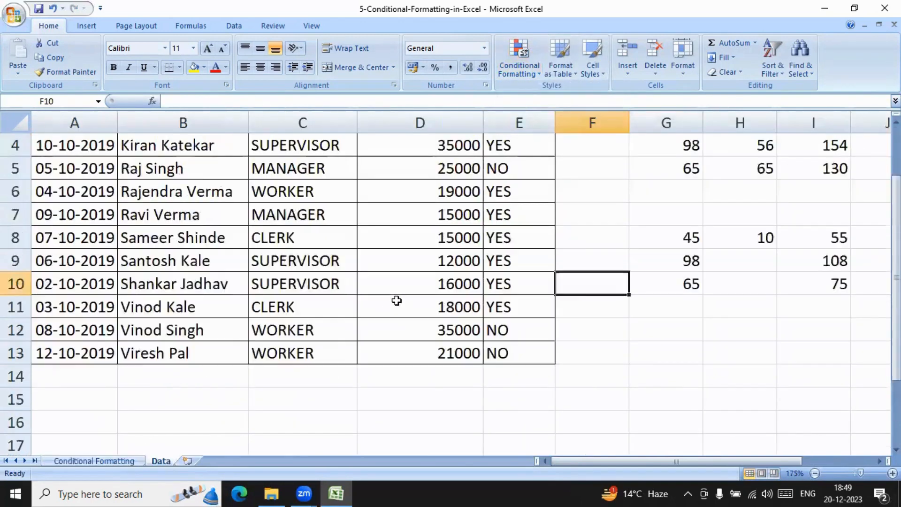
pyautogui.scroll(1, 397, 300)
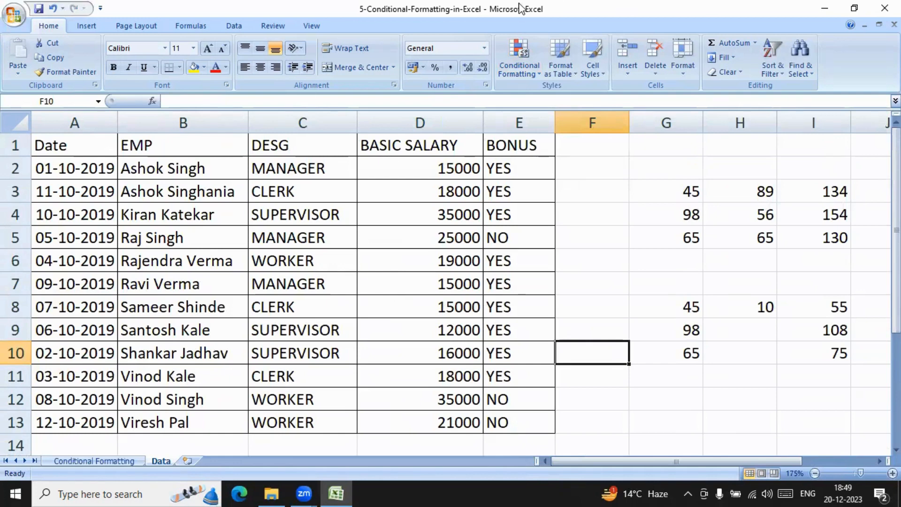
pyautogui.click(64, 170)
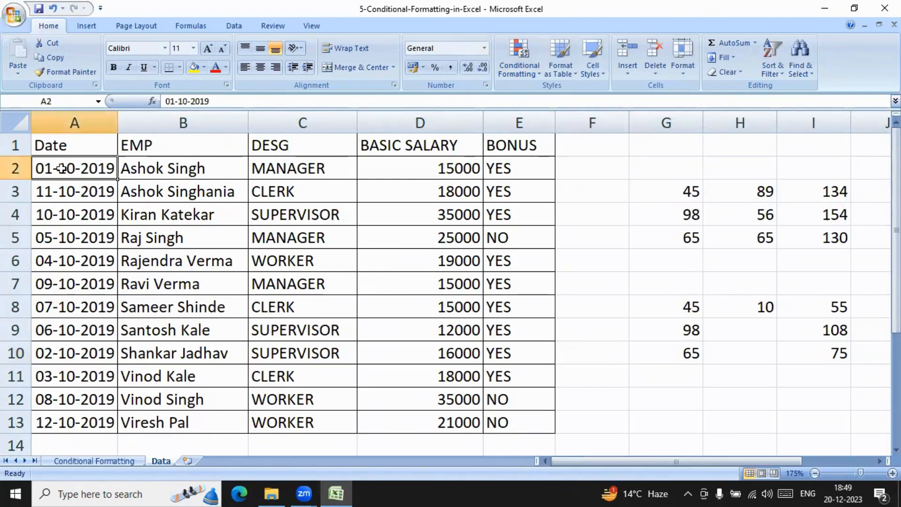
pyautogui.moveTo(62, 170); pyautogui.dragTo(498, 424)
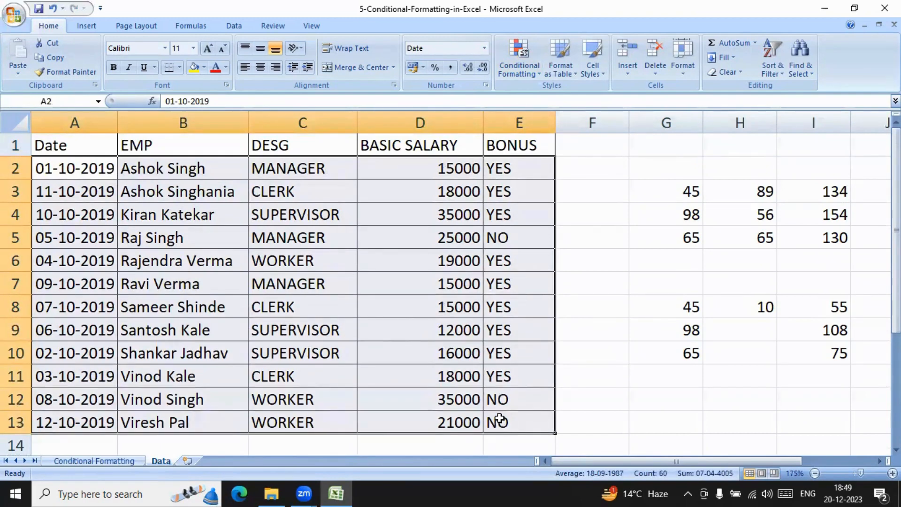
pyautogui.click(528, 80)
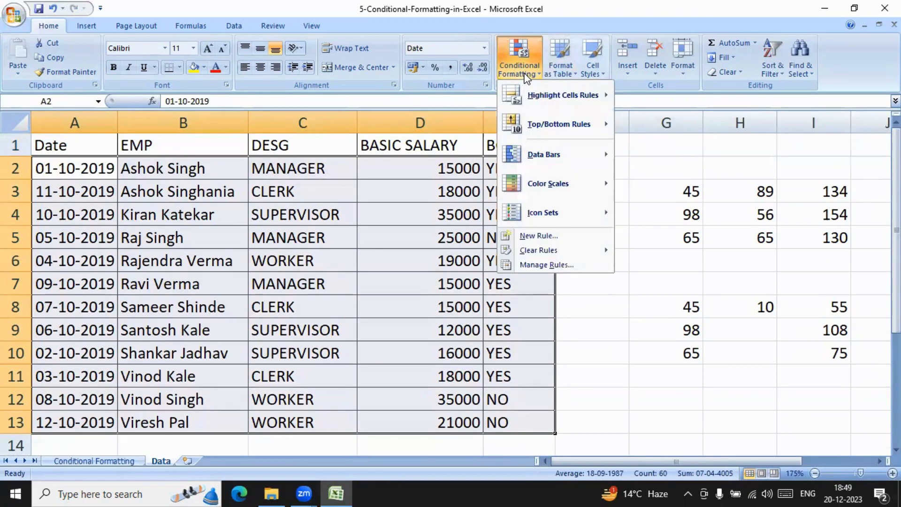
pyautogui.click(571, 240)
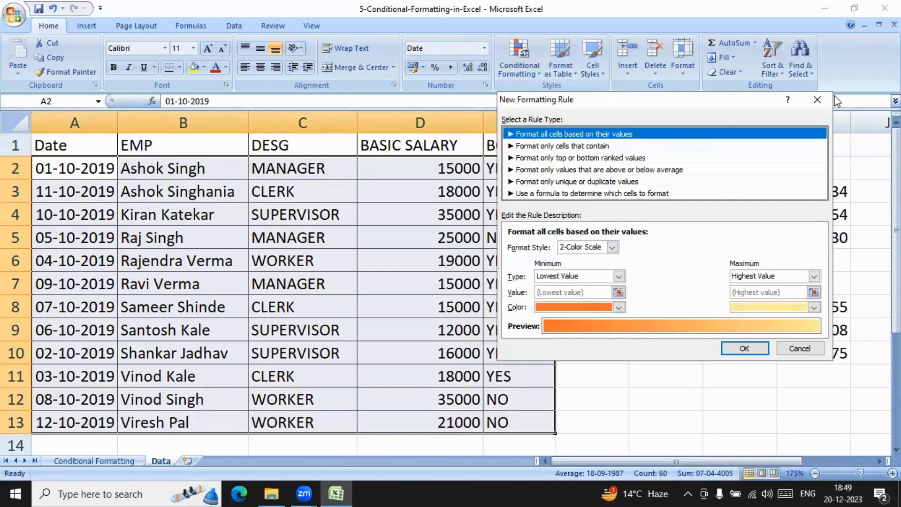
pyautogui.click(817, 100)
pyautogui.click(639, 240)
# Delete the existing sums in I3:I10 beside the two small number blocks.
pyautogui.click(849, 212)
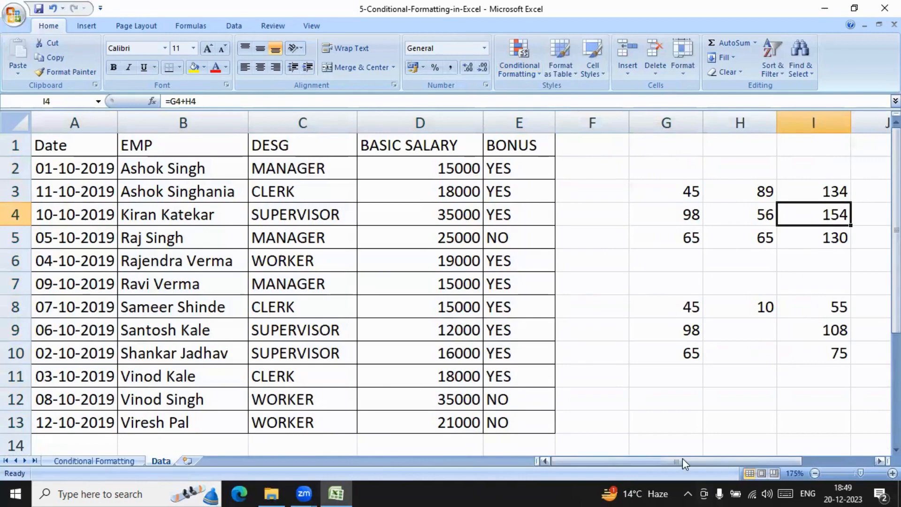
pyautogui.moveTo(683, 458); pyautogui.dragTo(816, 458)
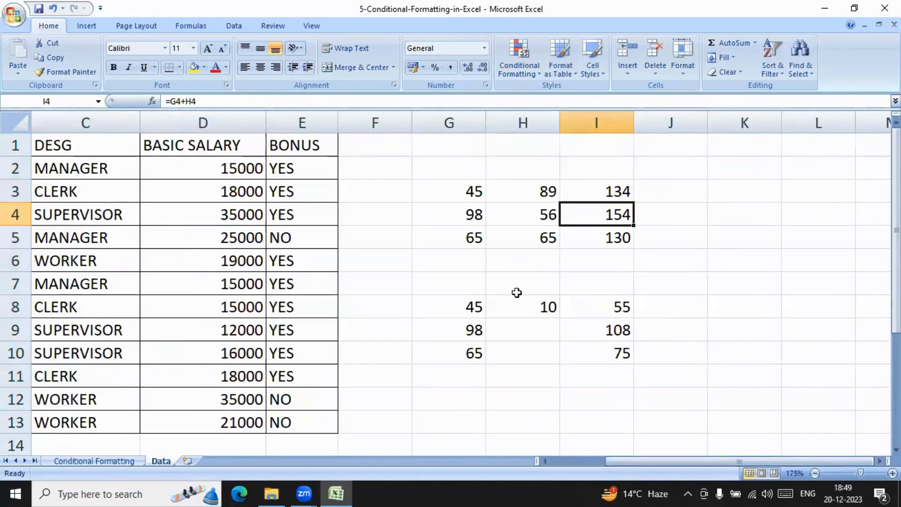
pyautogui.click(583, 270)
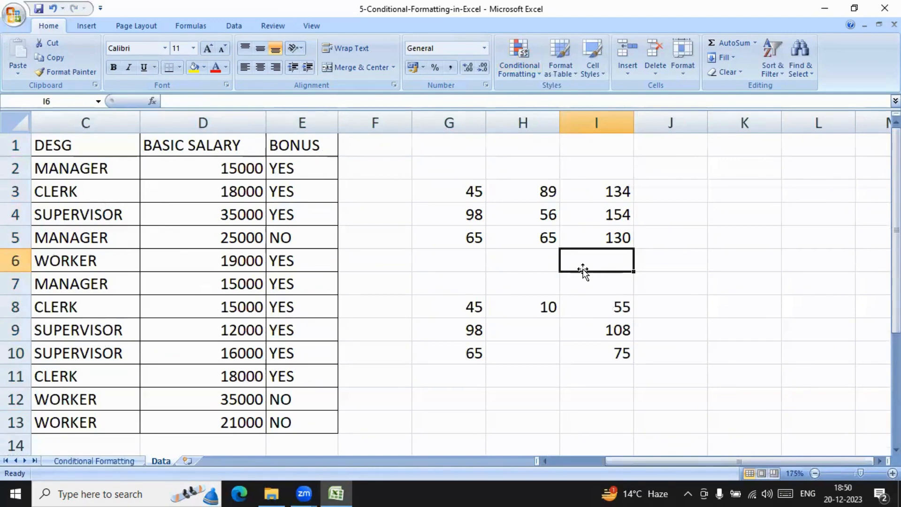
pyautogui.click(670, 292)
pyautogui.moveTo(603, 191); pyautogui.dragTo(623, 358)
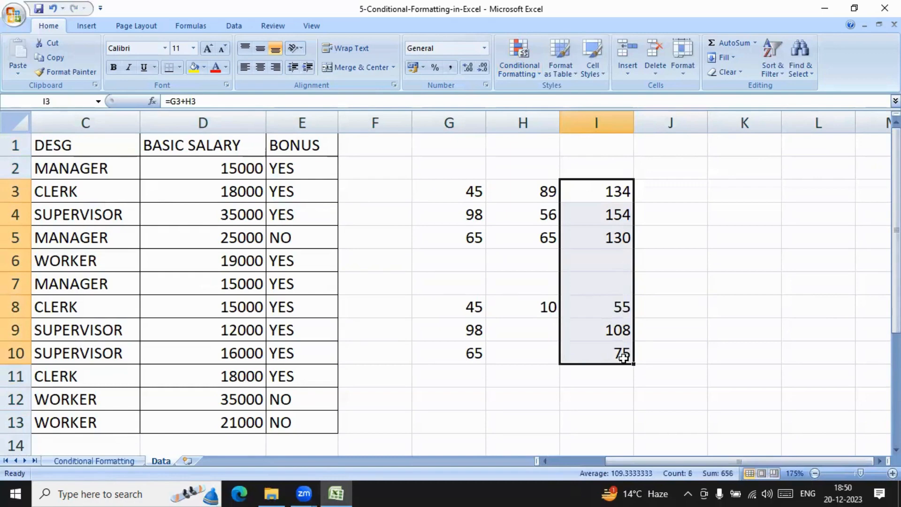
pyautogui.press('Delete')
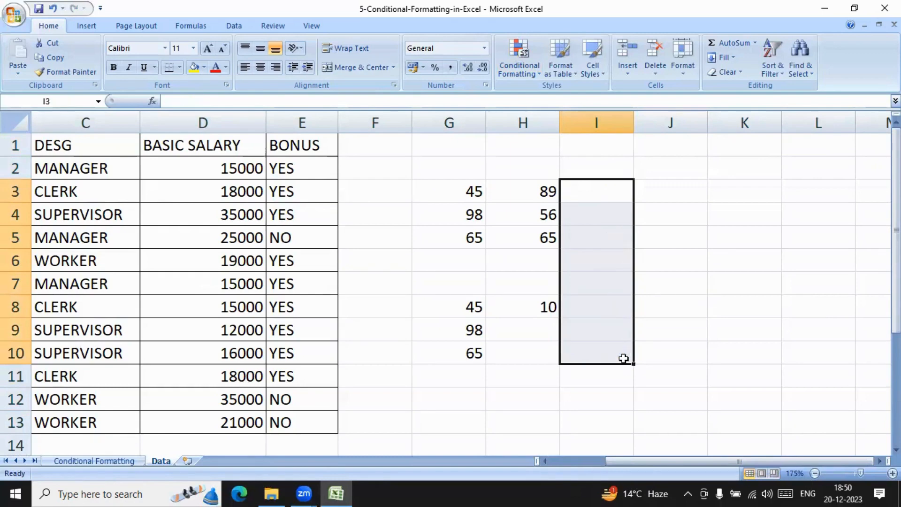
pyautogui.click(710, 218)
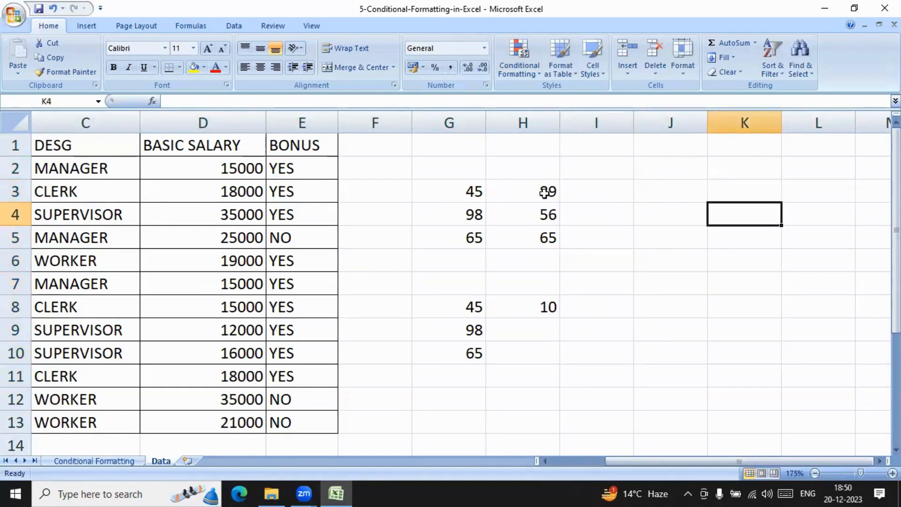
# Enter the formula =G3+H3 in cell I3 to add the first row's two numbers.
pyautogui.click(582, 190)
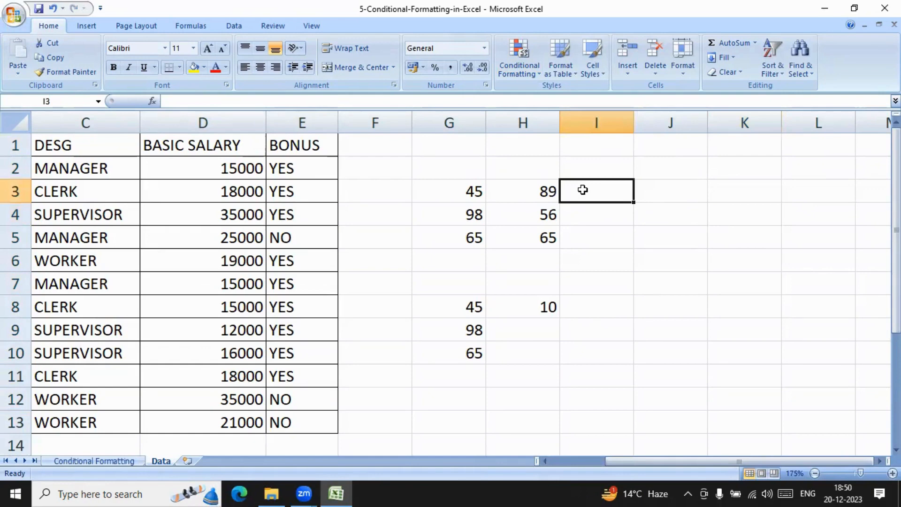
pyautogui.write('=')
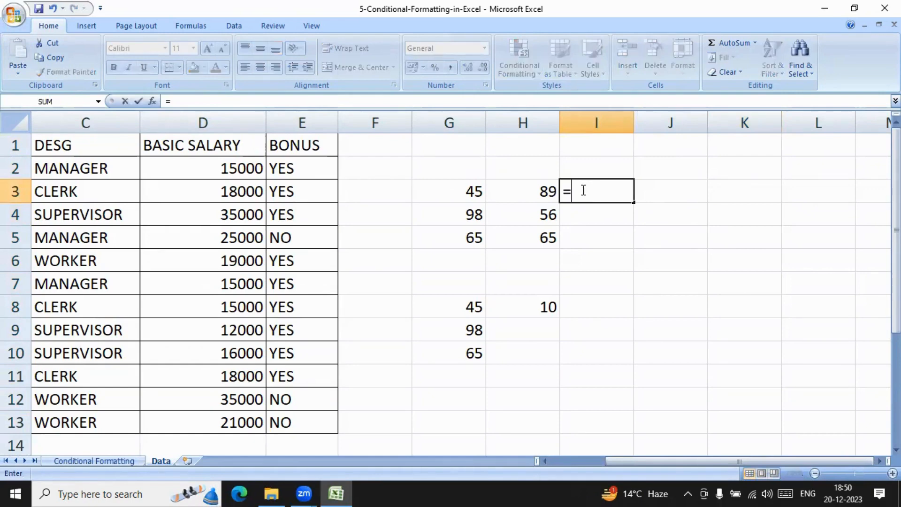
pyautogui.click(473, 192)
pyautogui.write('+')
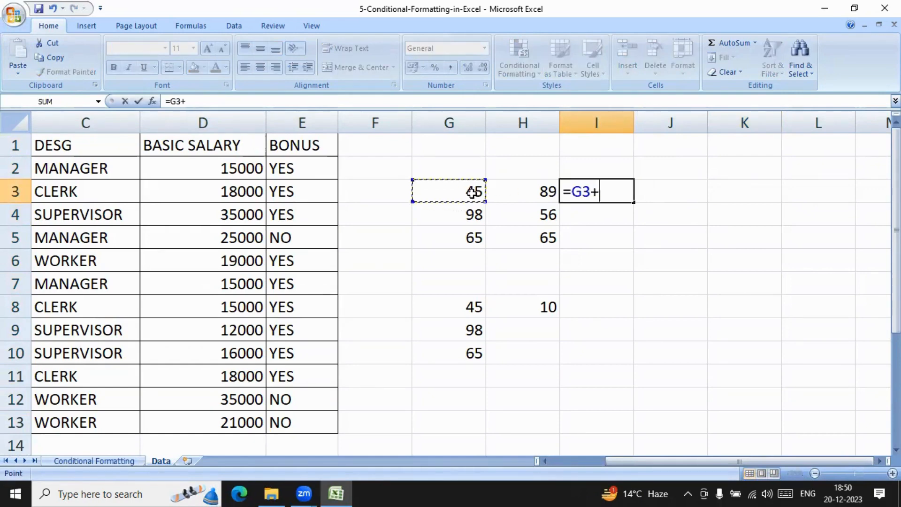
pyautogui.click(547, 189)
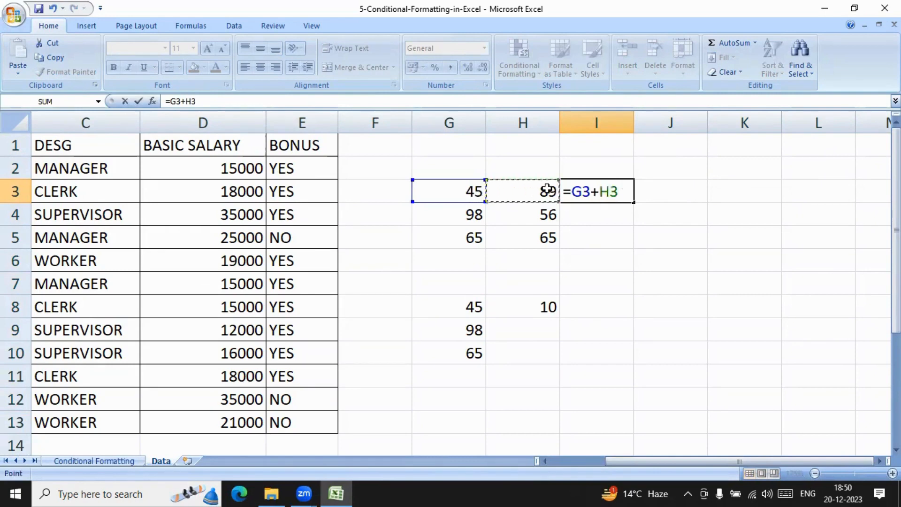
pyautogui.press('Return')
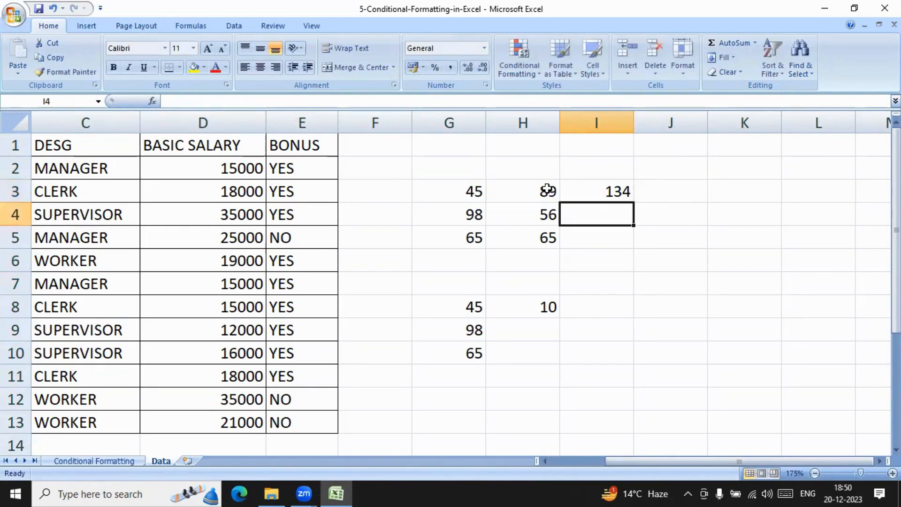
# Fill the addition formula from I3 down through I5.
pyautogui.click(620, 191)
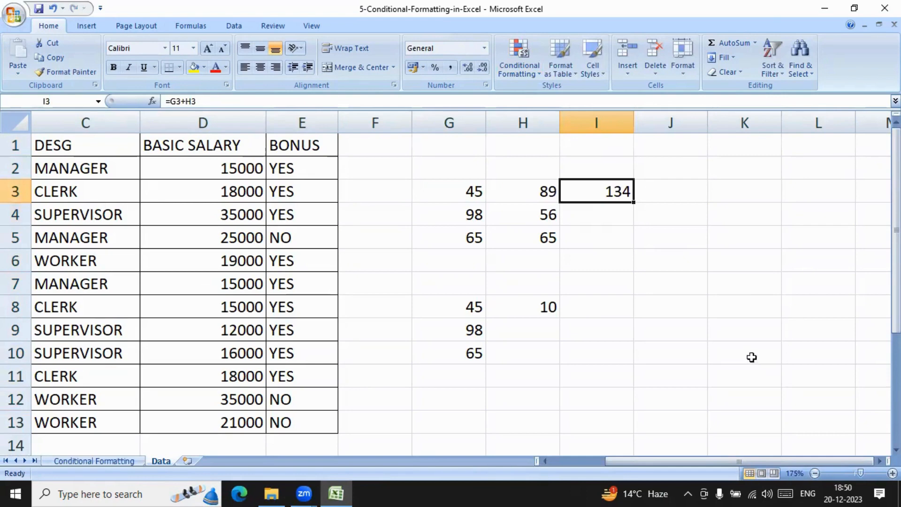
pyautogui.moveTo(632, 202); pyautogui.dragTo(631, 246)
pyautogui.click(679, 320)
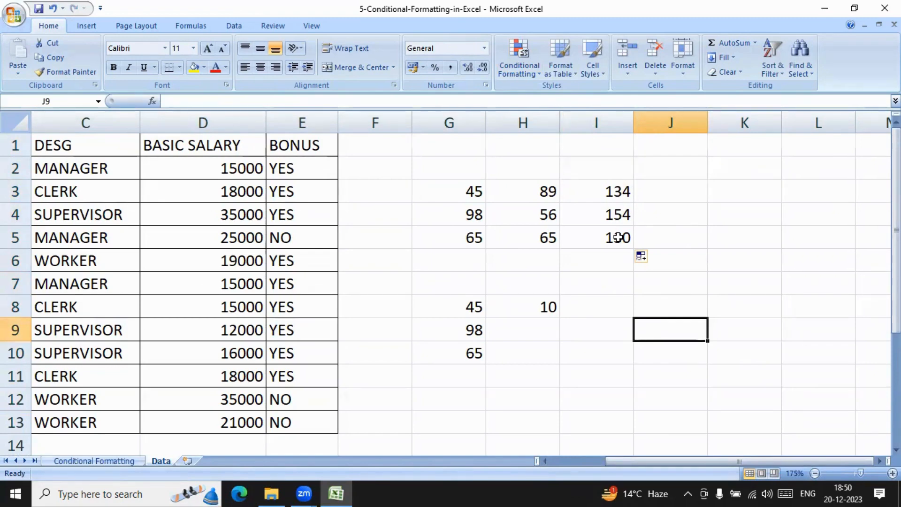
# Examine the formulas in I3:I5 to see how their cell references shift from row to row.
pyautogui.moveTo(546, 188); pyautogui.dragTo(546, 234)
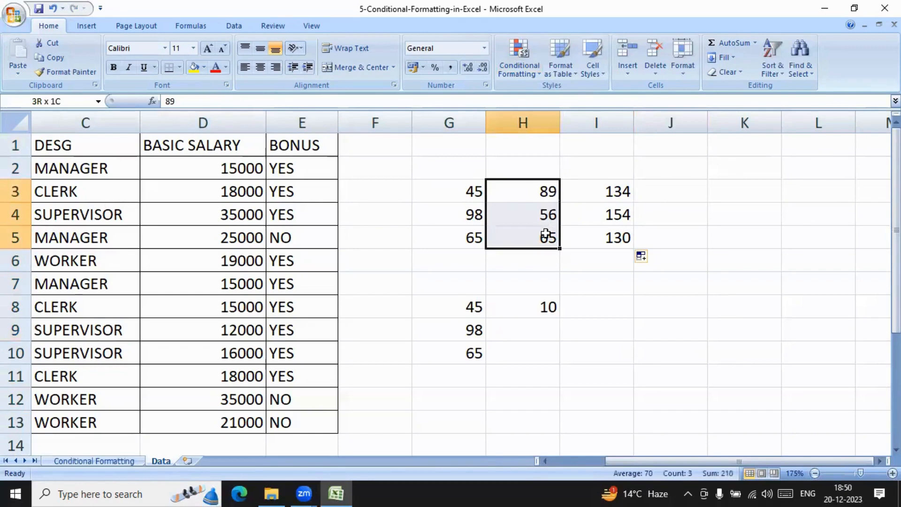
pyautogui.click(616, 222)
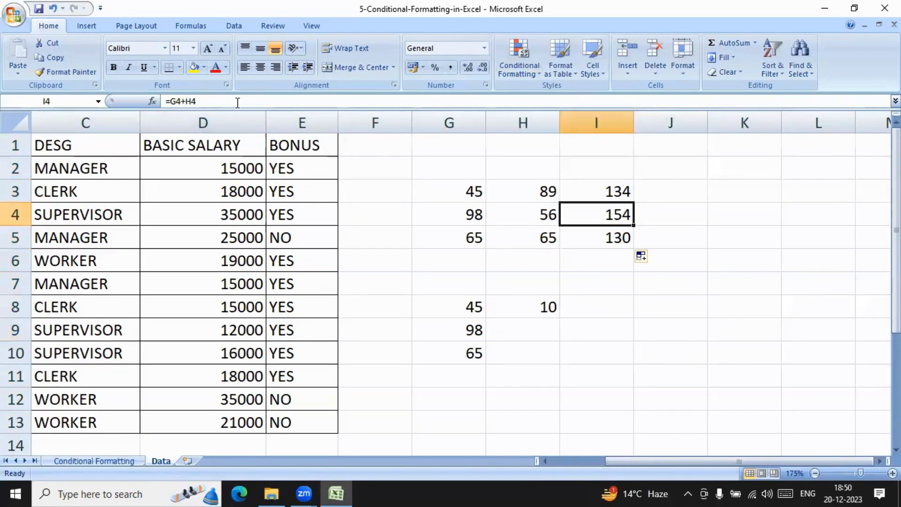
pyautogui.click(606, 242)
pyautogui.click(610, 192)
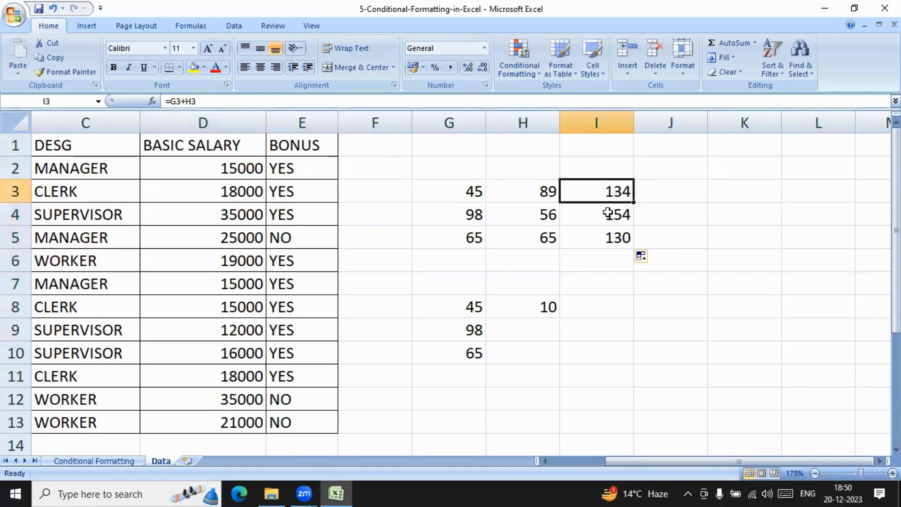
pyautogui.click(608, 214)
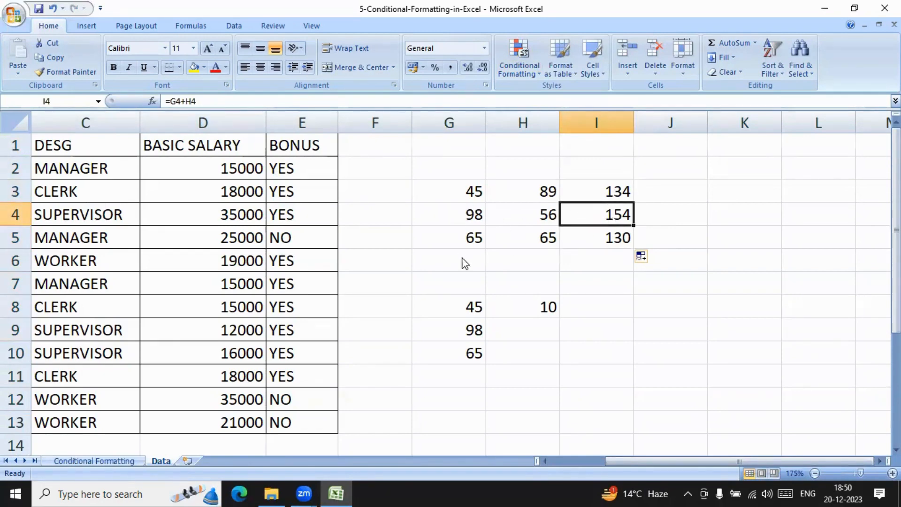
pyautogui.click(611, 241)
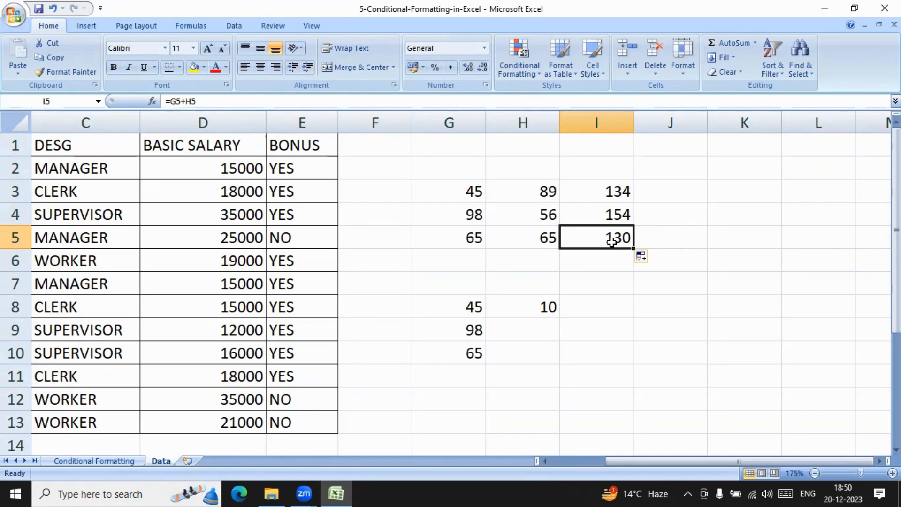
pyautogui.scroll(-2, 597, 290)
pyautogui.scroll(2, 598, 289)
pyautogui.click(588, 322)
# Compare the second block's numbers in G8:G10 with those starting at G3, and check cells H8 and H9.
pyautogui.moveTo(460, 308); pyautogui.dragTo(469, 353)
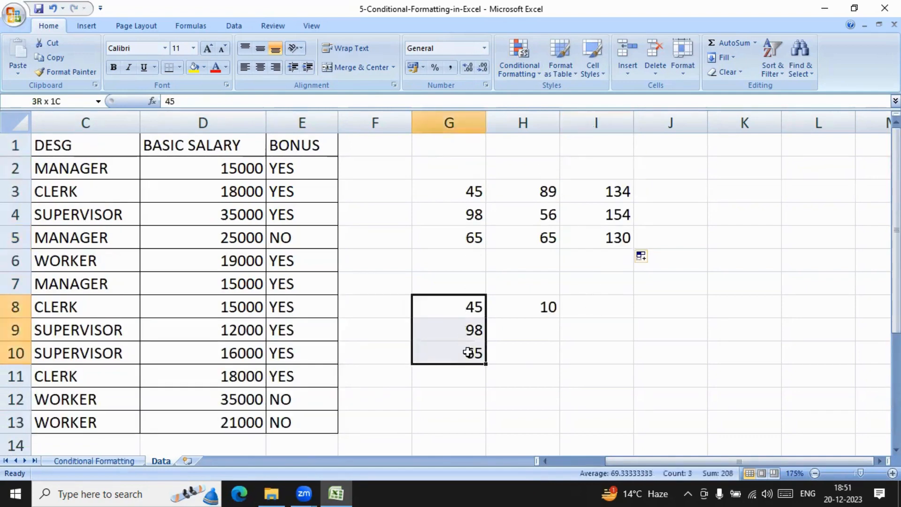
pyautogui.moveTo(475, 188); pyautogui.dragTo(477, 213)
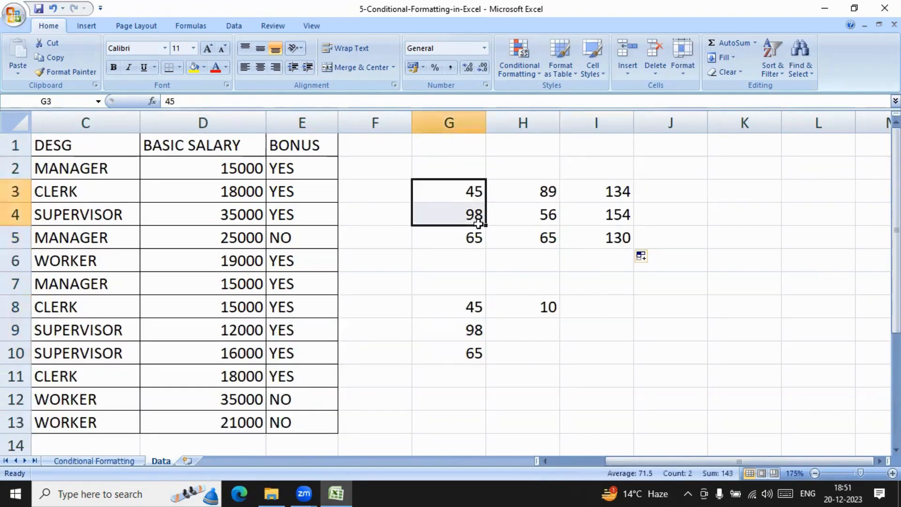
pyautogui.click(548, 312)
pyautogui.click(540, 336)
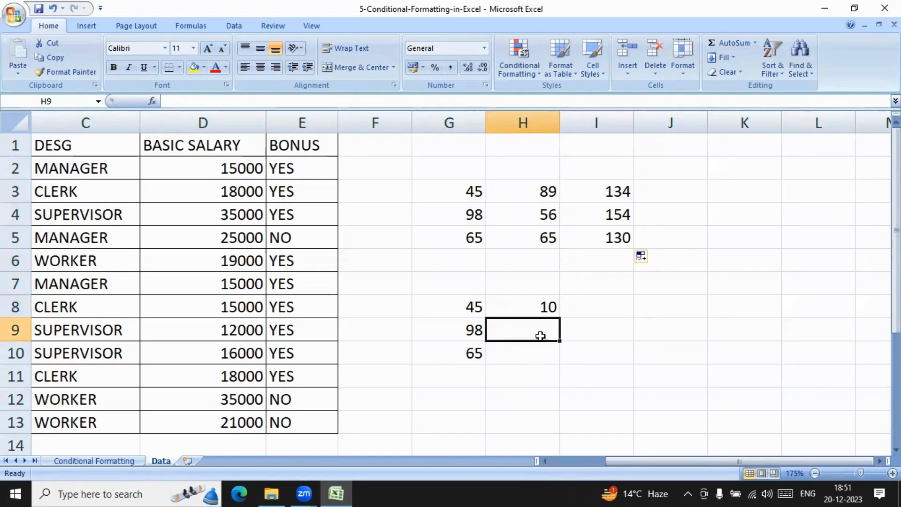
# Enter 10 in cells H9 and H10 beside the second block's numbers.
pyautogui.write('10')
pyautogui.click(529, 356)
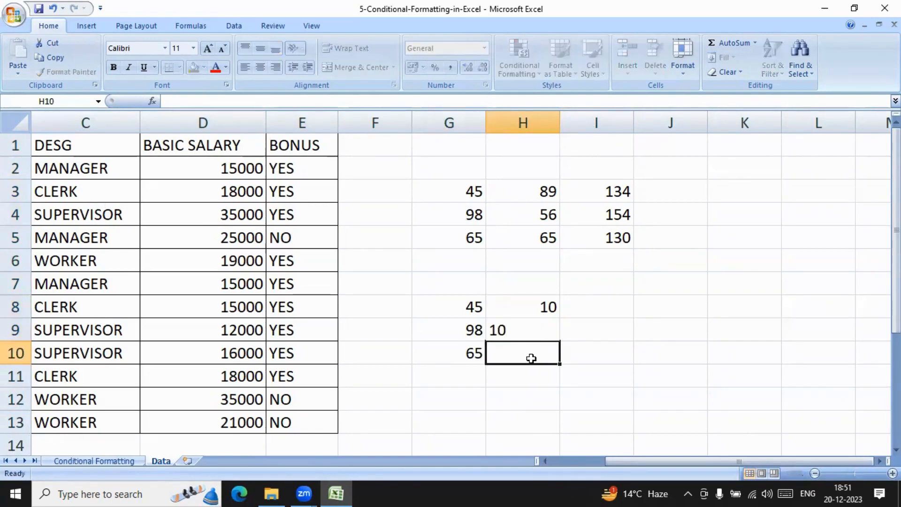
pyautogui.write('10')
pyautogui.click(607, 335)
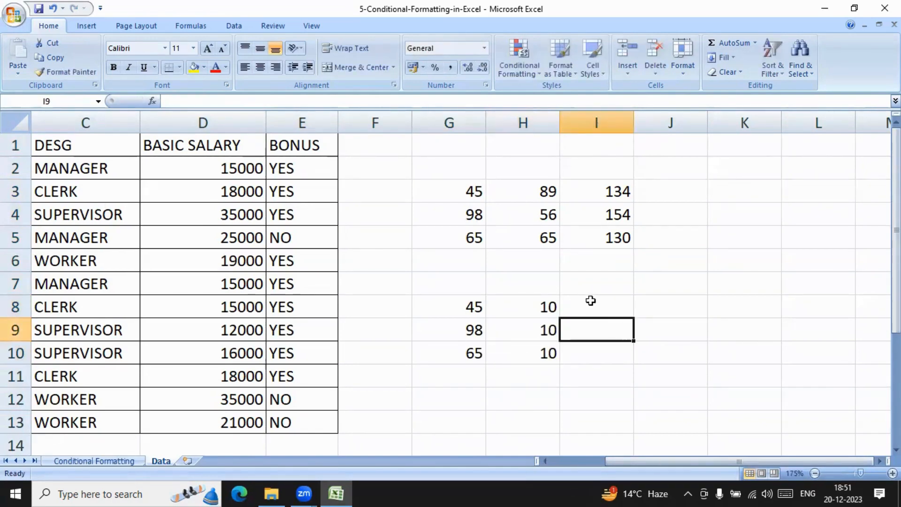
# Enter the formula =G8+H8 in cell I8 to add the second block's first row.
pyautogui.click(573, 307)
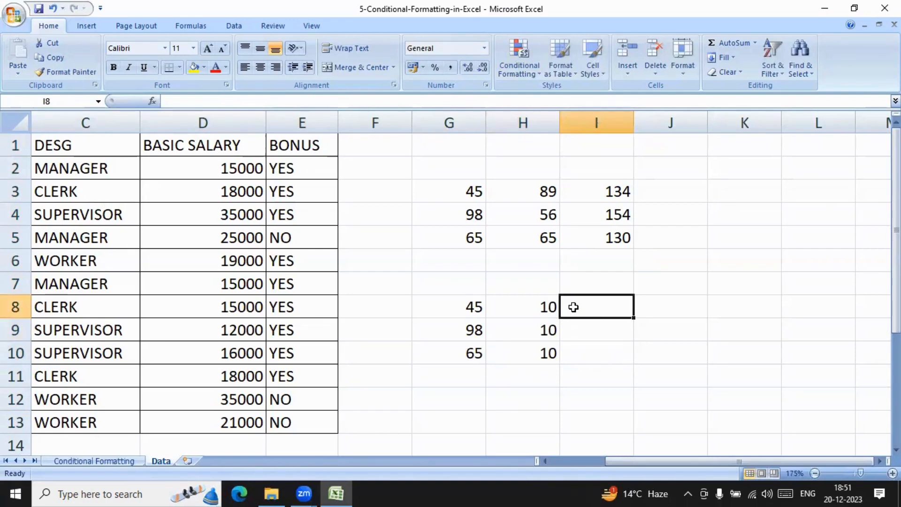
pyautogui.write('=')
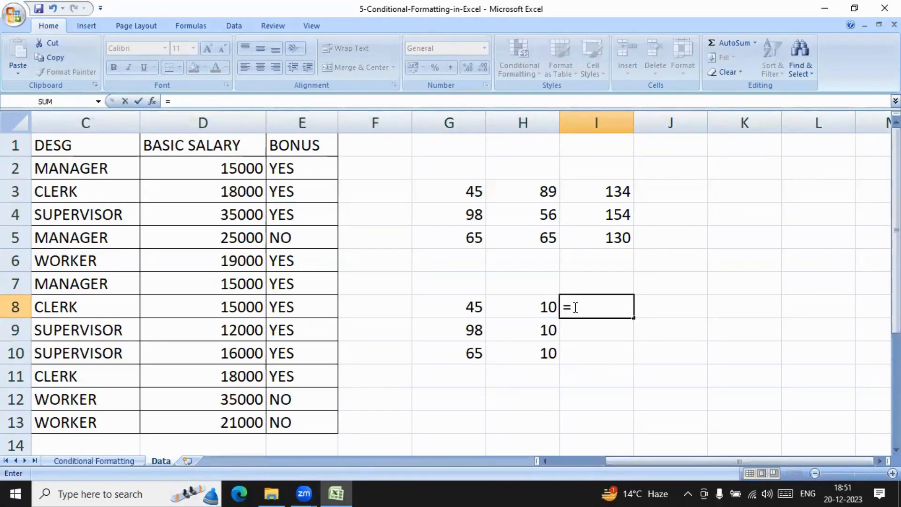
pyautogui.click(478, 306)
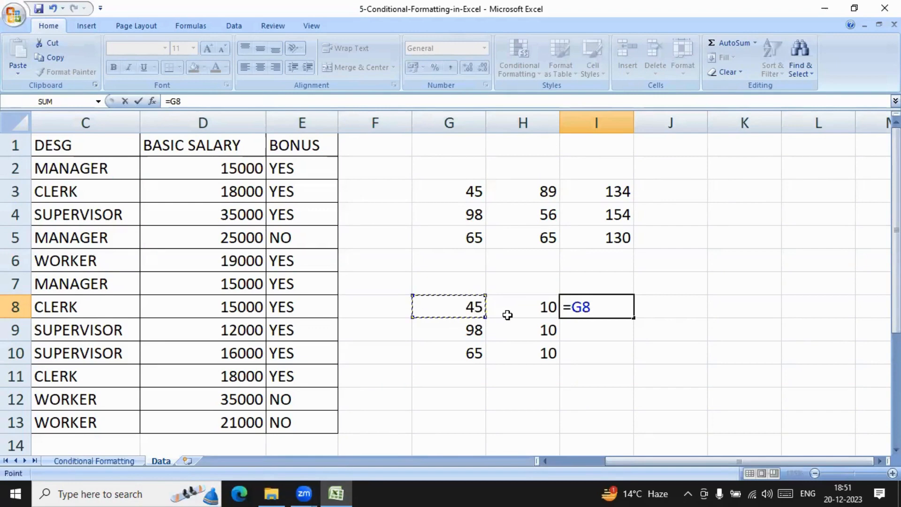
pyautogui.write('+')
pyautogui.click(527, 308)
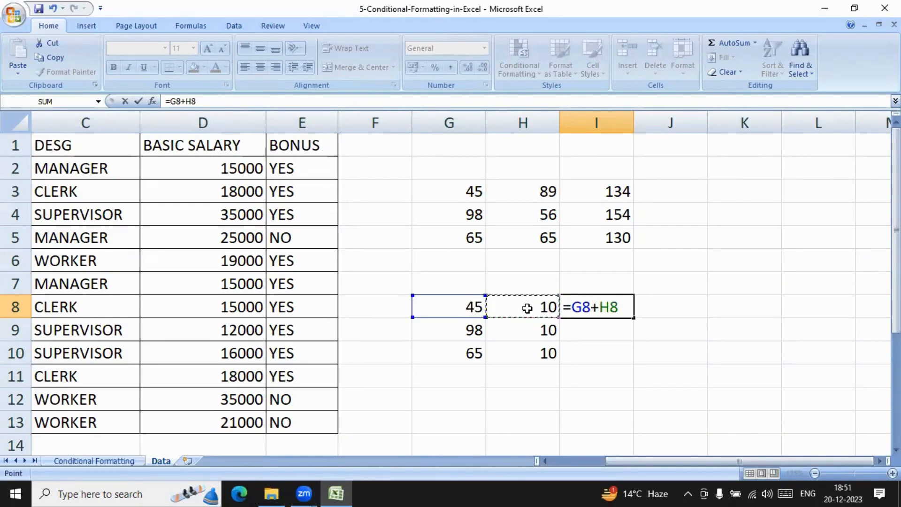
pyautogui.press('Return')
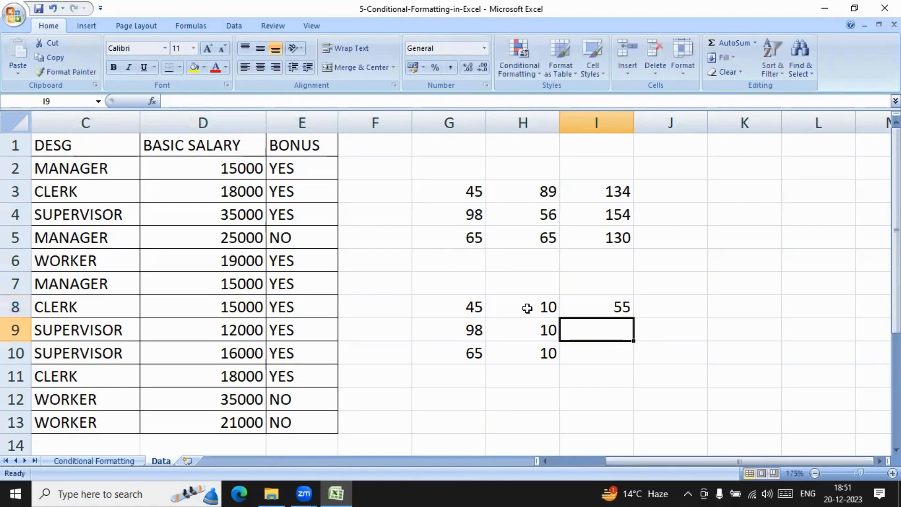
# Try filling the addition formula from I8 down through I10, and undo the fill.
pyautogui.click(623, 302)
pyautogui.moveTo(633, 317); pyautogui.dragTo(632, 363)
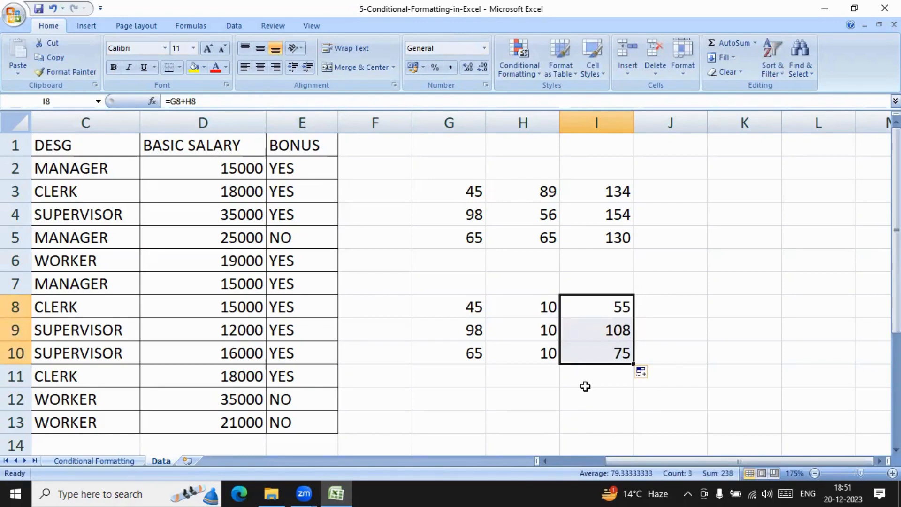
pyautogui.hotkey('ctrl', 'z')
# Clear the repeated values from H9:H10 so that only H8 holds the number being added.
pyautogui.click(543, 370)
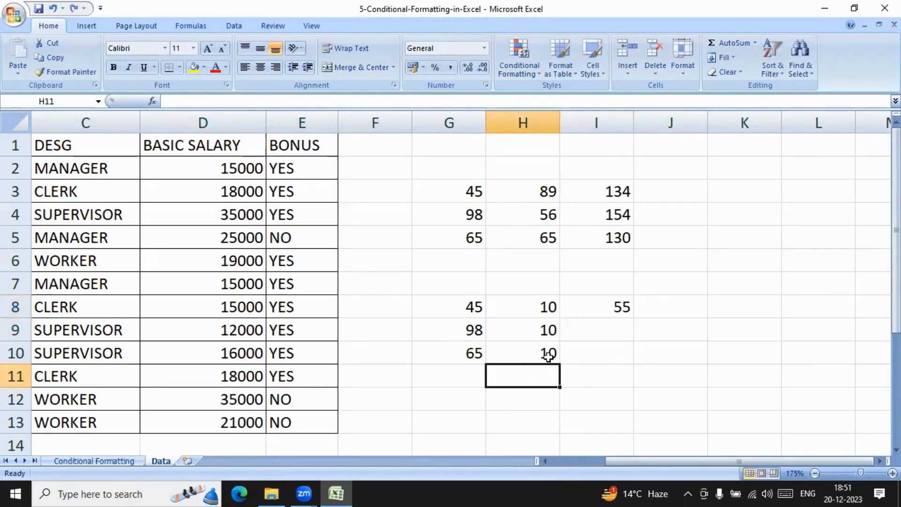
pyautogui.moveTo(547, 353); pyautogui.dragTo(547, 331)
pyautogui.press('Delete')
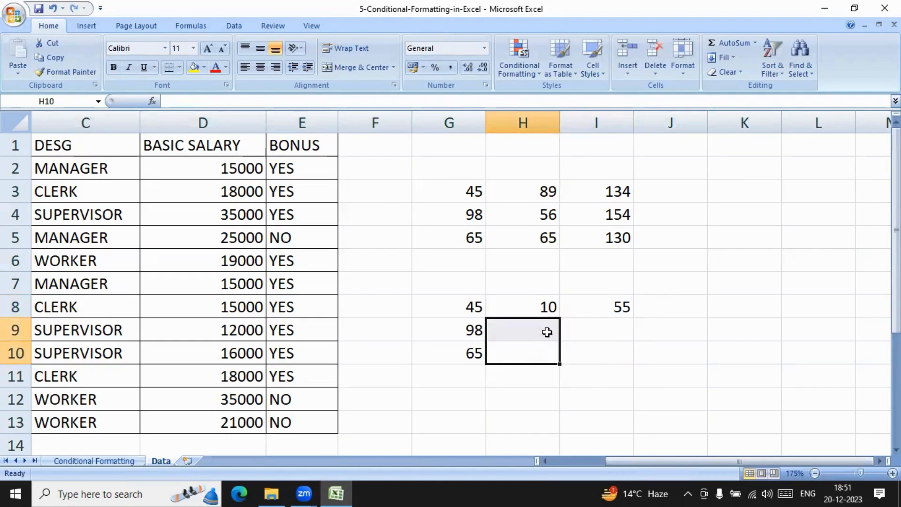
pyautogui.click(636, 356)
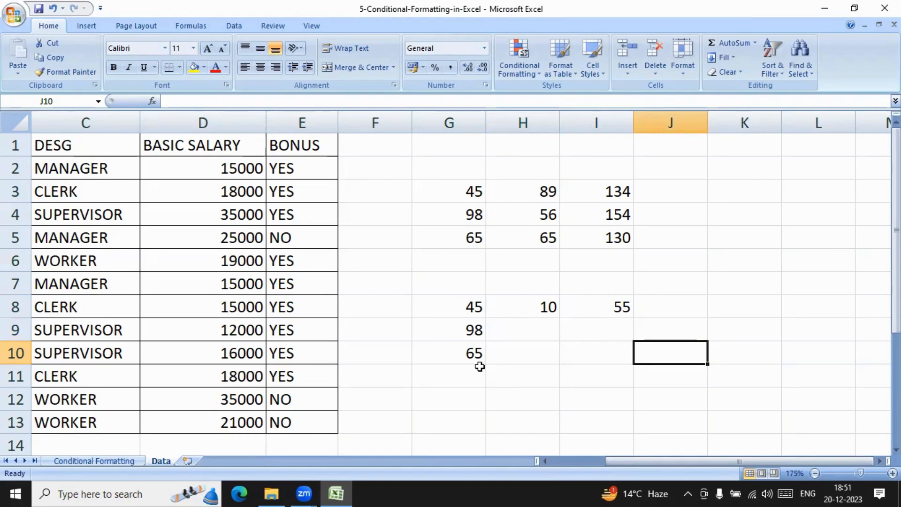
# Replace the formula in I8 with =G8+$H$8, making the reference to H8 absolute.
pyautogui.click(622, 307)
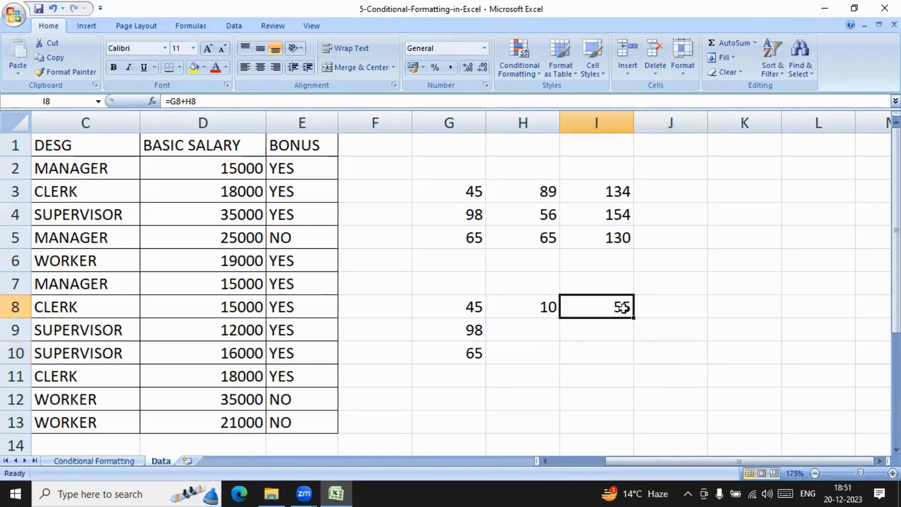
pyautogui.press('Delete')
pyautogui.write('=')
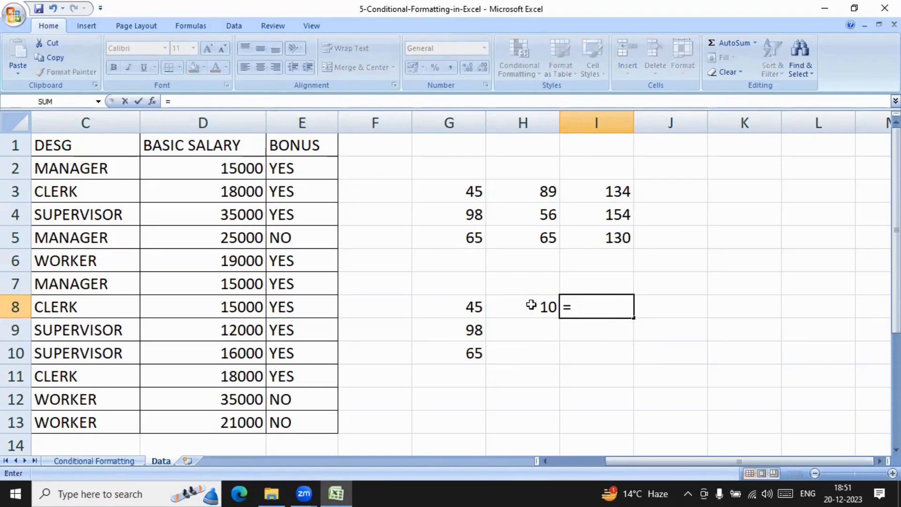
pyautogui.click(465, 308)
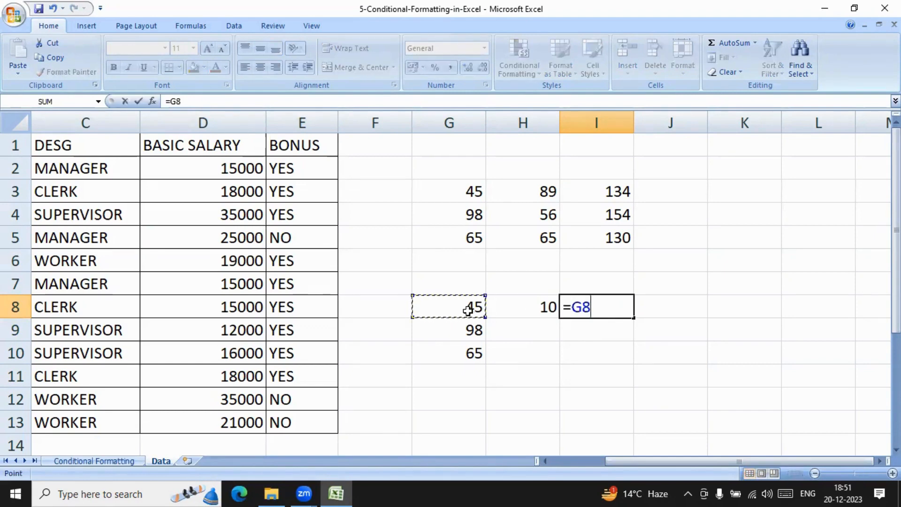
pyautogui.write('+')
pyautogui.click(539, 311)
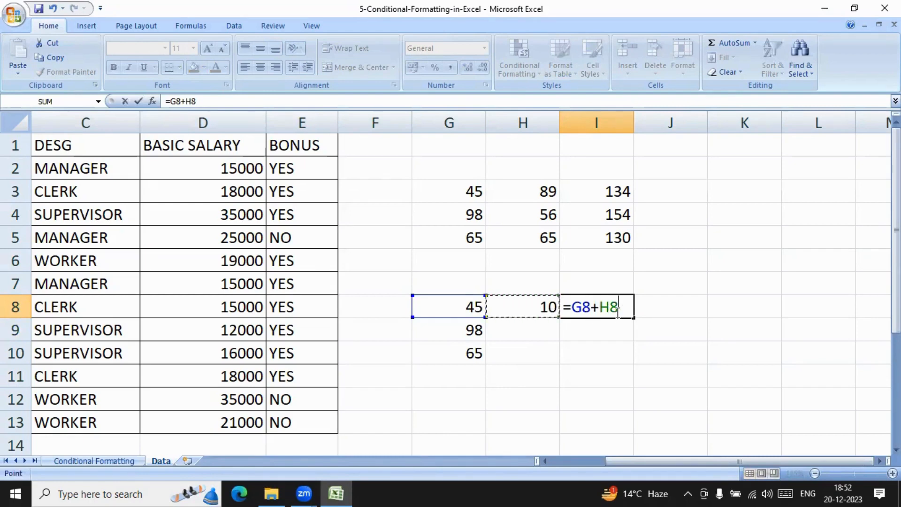
pyautogui.press('F4')
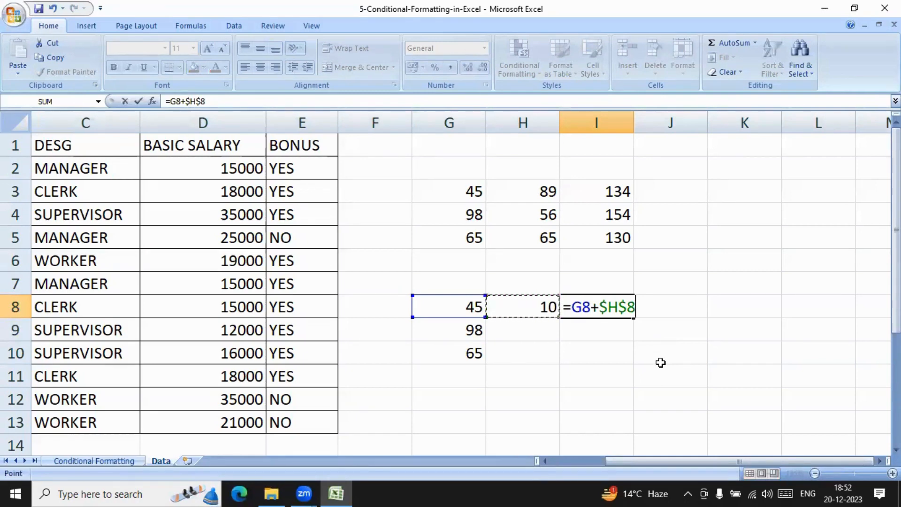
pyautogui.press('Return')
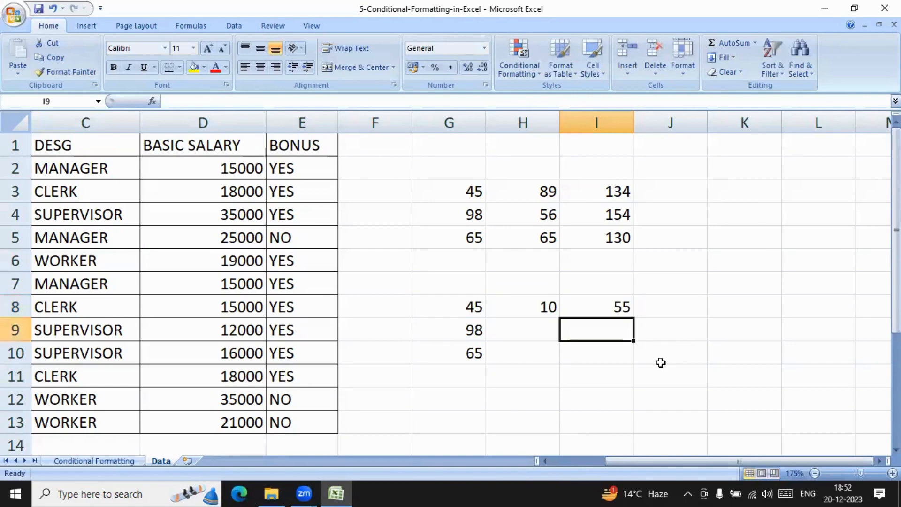
# Fill the absolute-reference formula from I8 down through I10 and check the copied formula in I9.
pyautogui.click(609, 306)
pyautogui.moveTo(633, 319); pyautogui.dragTo(636, 364)
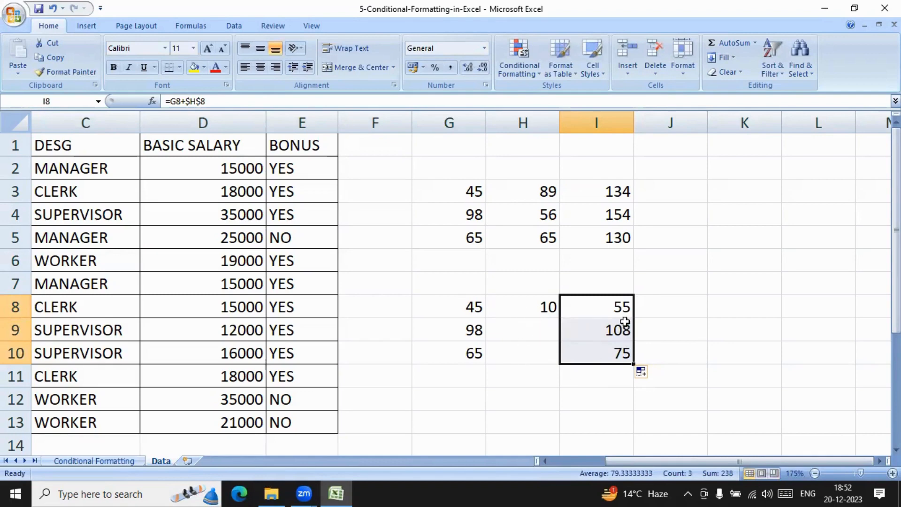
pyautogui.click(568, 398)
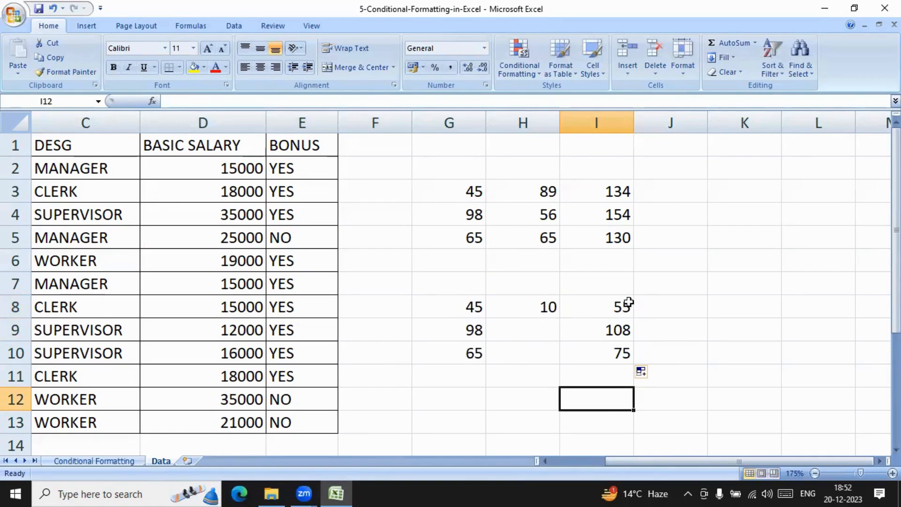
pyautogui.click(551, 311)
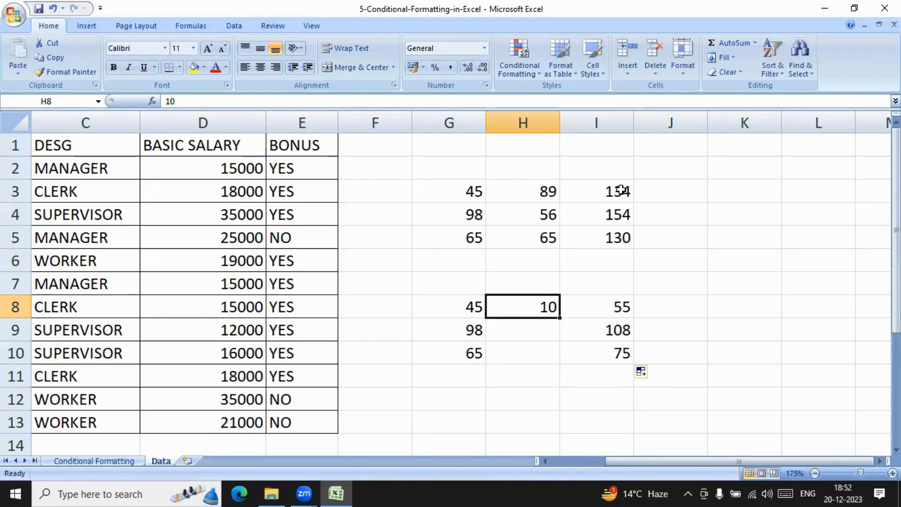
pyautogui.click(602, 322)
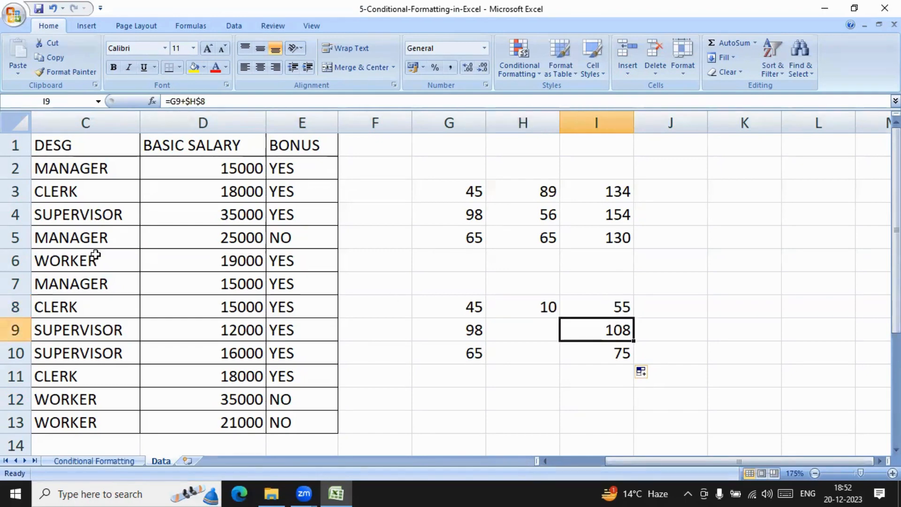
# Check the bonus formula in E2 and look over the employee records in A2:E13.
pyautogui.click(281, 170)
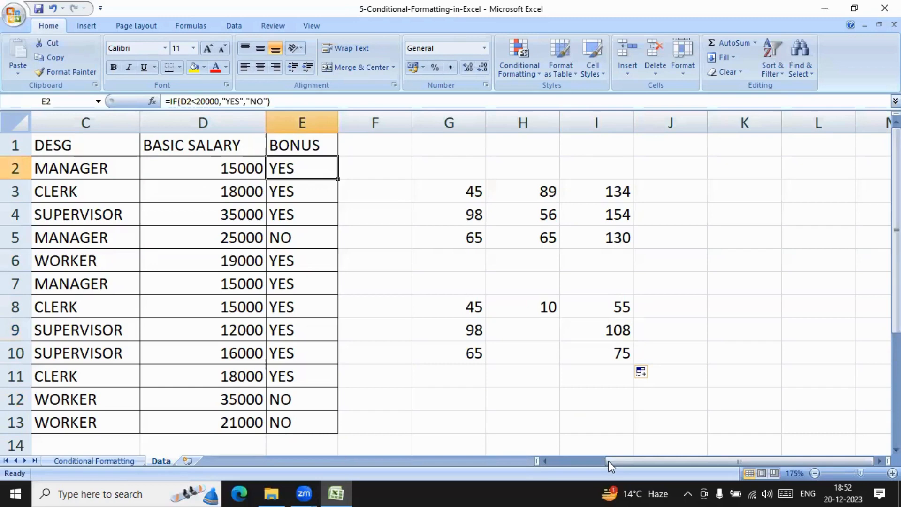
pyautogui.click(876, 452)
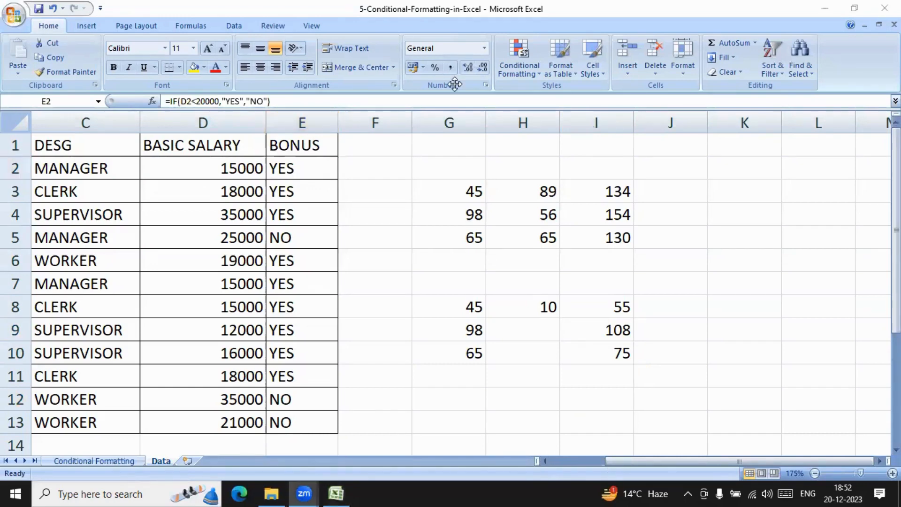
pyautogui.click(529, 472)
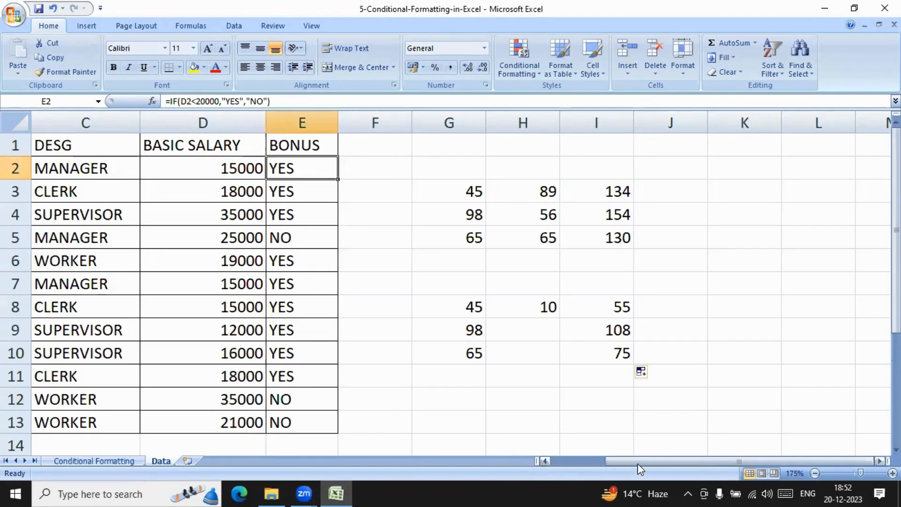
pyautogui.moveTo(637, 463); pyautogui.dragTo(560, 465)
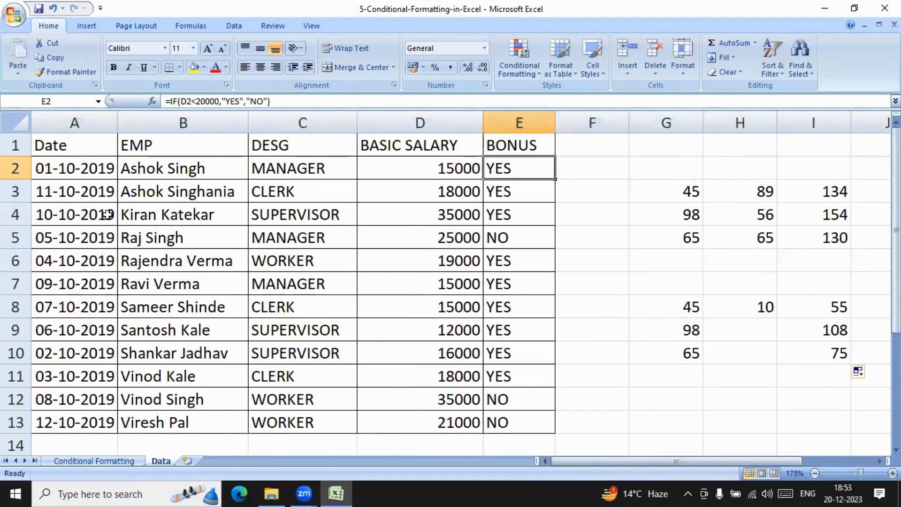
pyautogui.moveTo(45, 170); pyautogui.dragTo(508, 418)
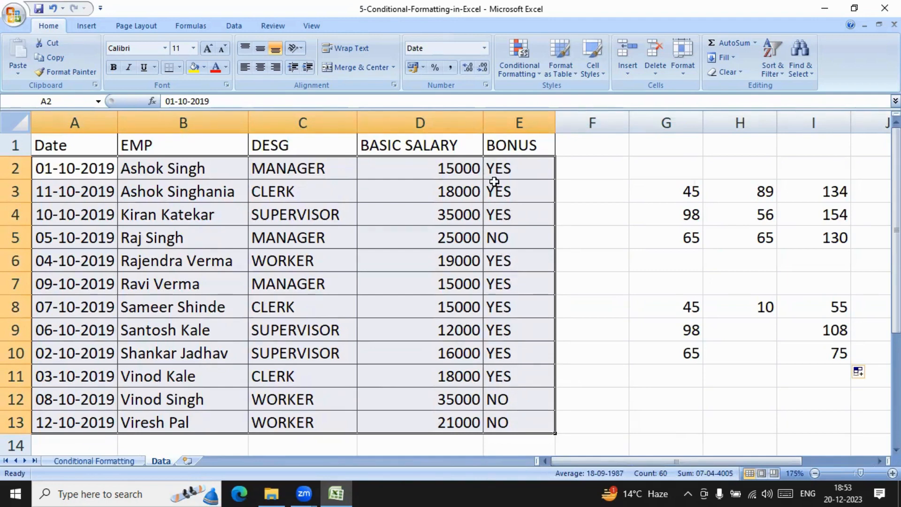
# Try a Text That Contains rule for "yes" with Light Red Fill with Dark Red Text on the bonus cells E2:E13, and cancel it.
pyautogui.click(522, 191)
pyautogui.moveTo(521, 169); pyautogui.dragTo(522, 423)
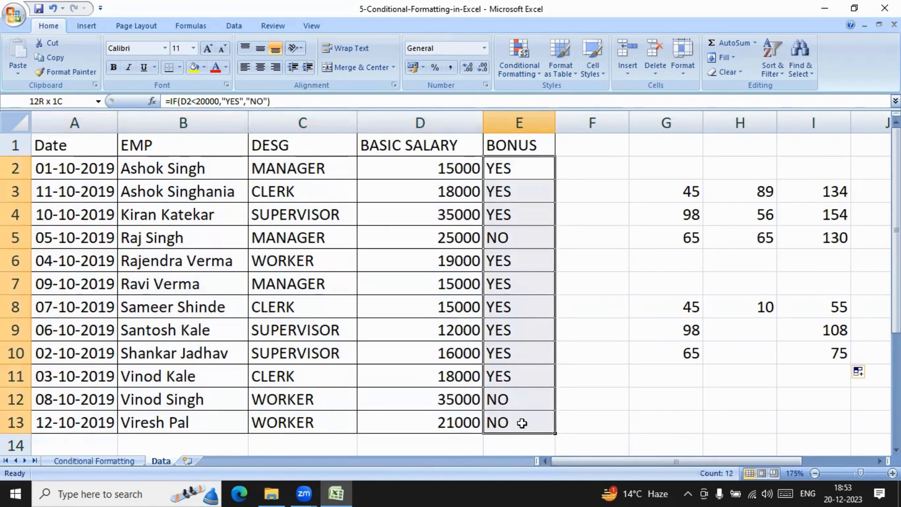
pyautogui.click(512, 72)
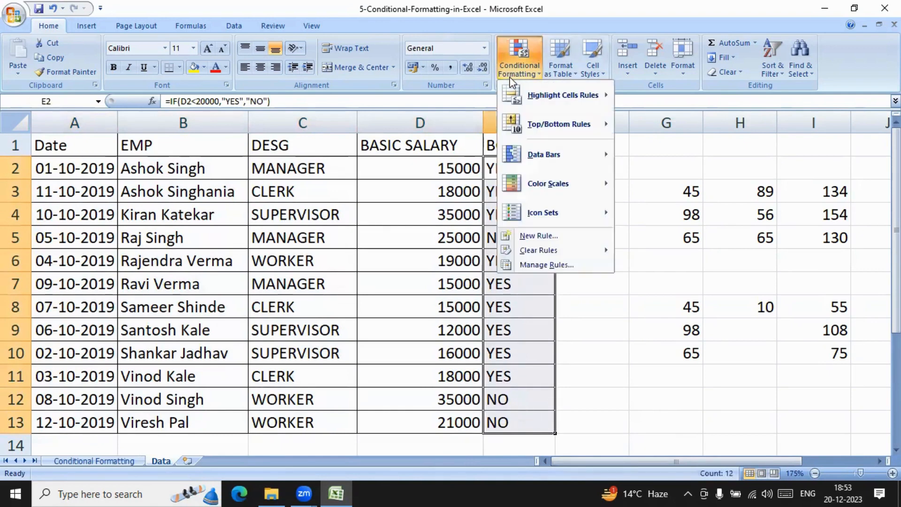
pyautogui.moveTo(563, 95)
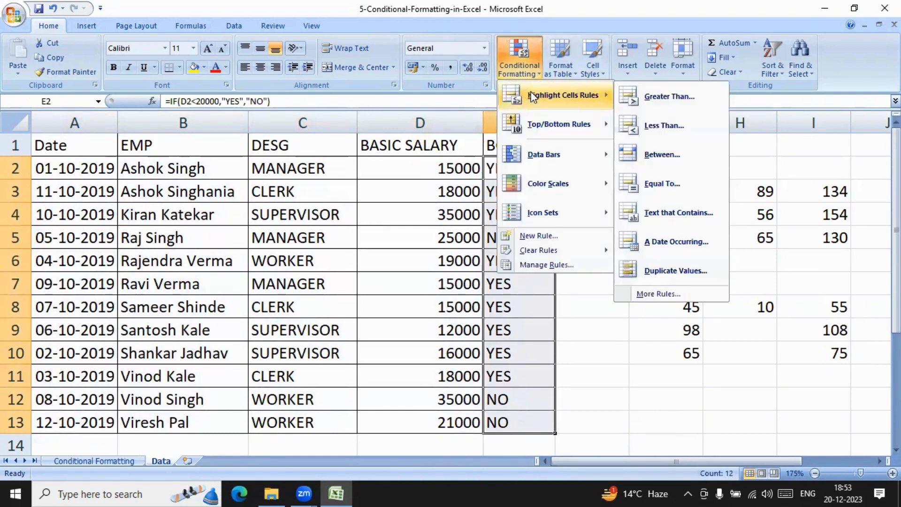
pyautogui.click(669, 218)
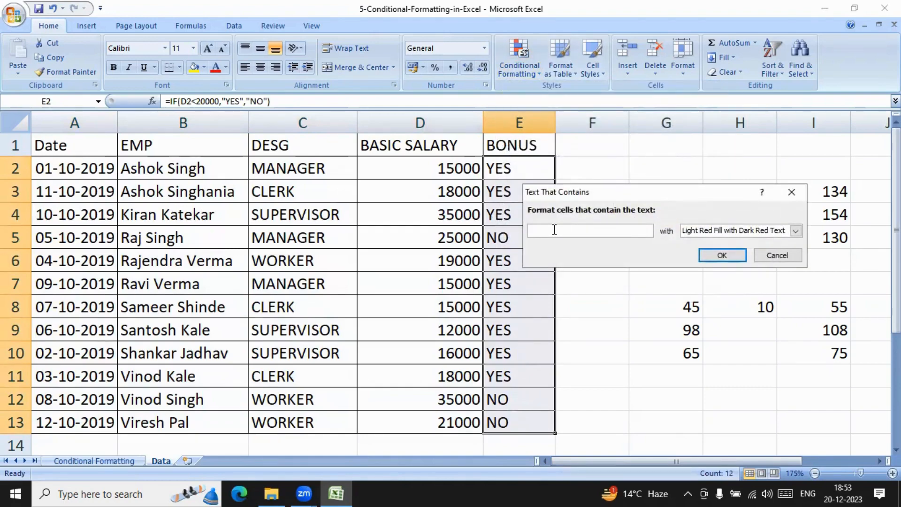
pyautogui.write('yes')
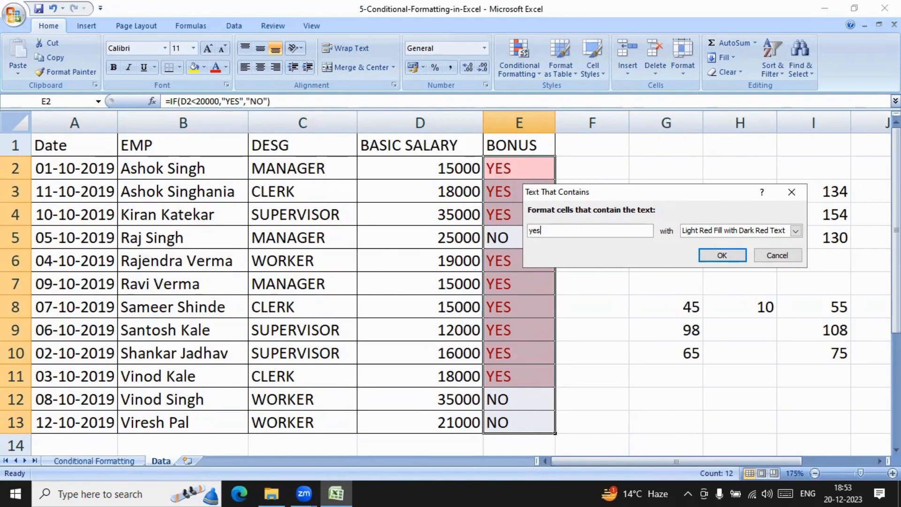
pyautogui.click(777, 255)
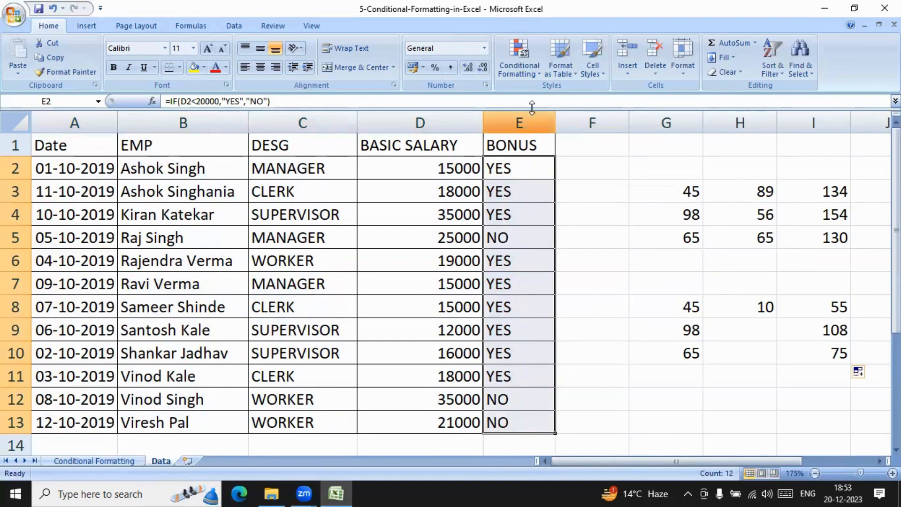
pyautogui.click(530, 77)
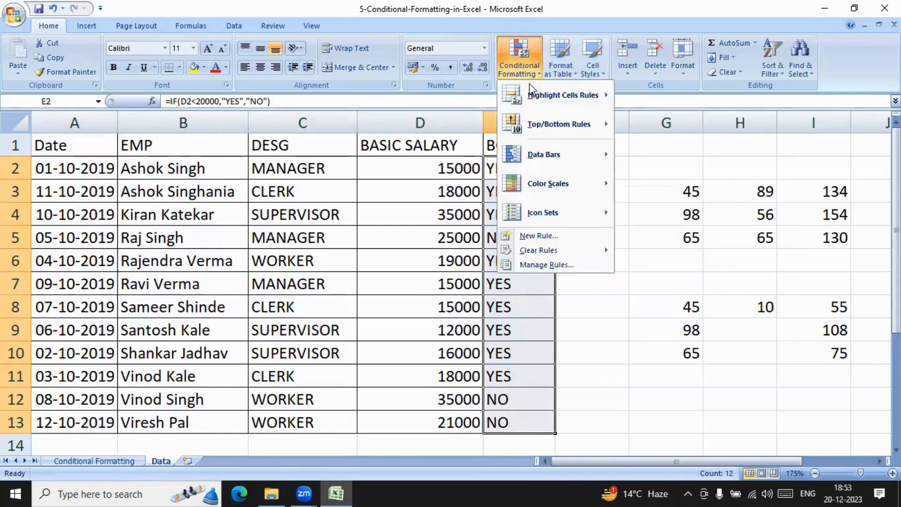
pyautogui.click(555, 344)
# Start a new conditional formatting rule for A2:E13 that uses a formula to determine which cells to format.
pyautogui.moveTo(51, 171); pyautogui.dragTo(503, 423)
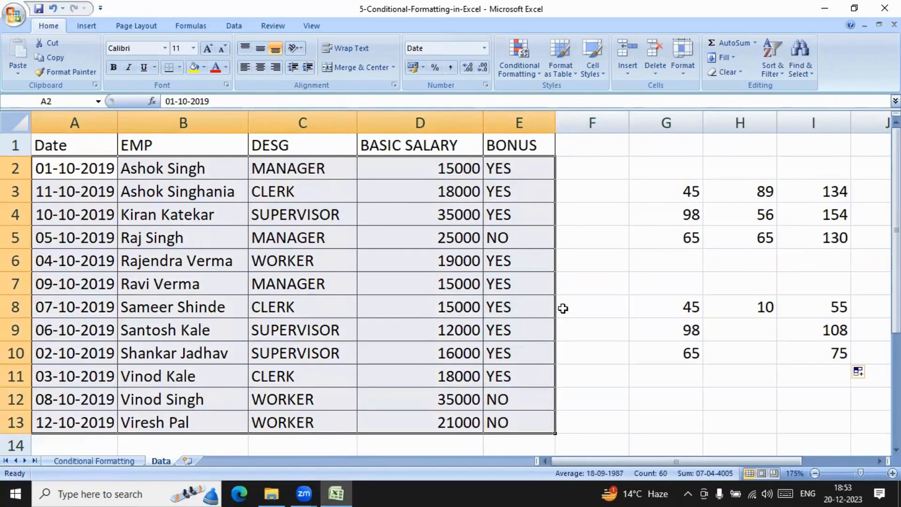
pyautogui.click(520, 75)
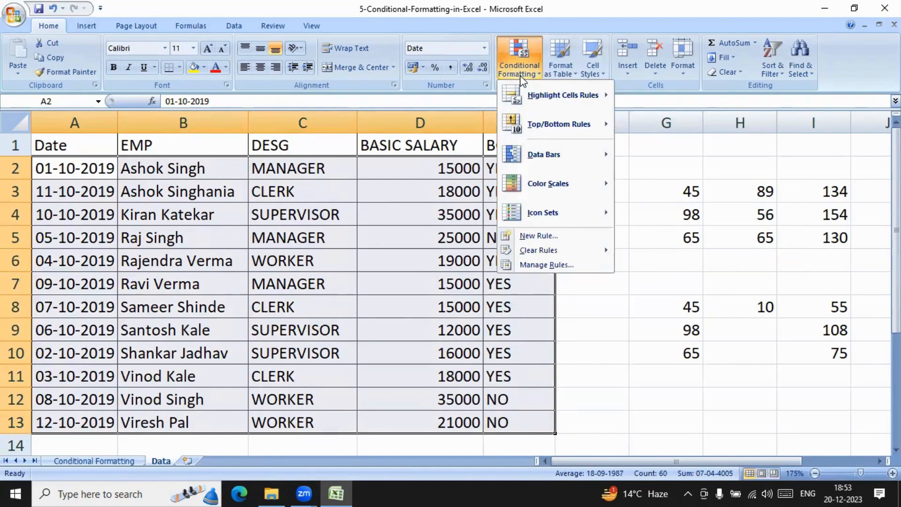
pyautogui.click(538, 236)
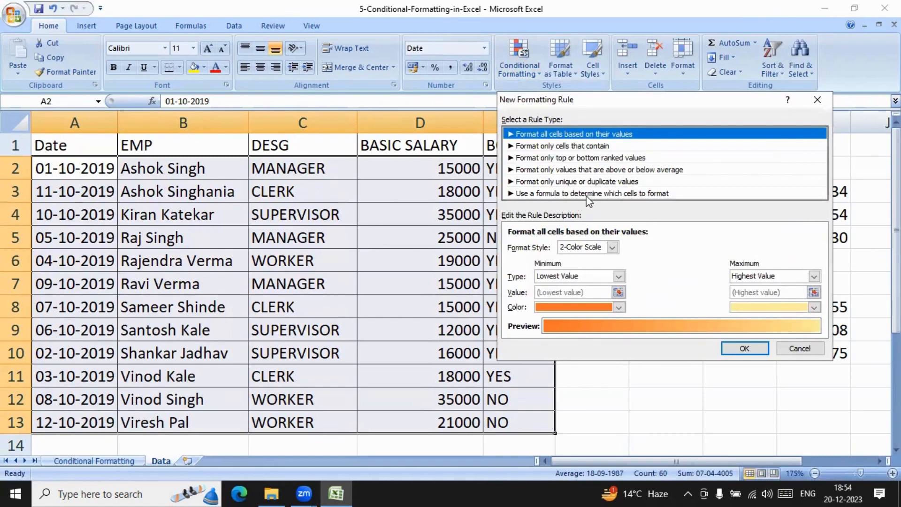
pyautogui.click(612, 199)
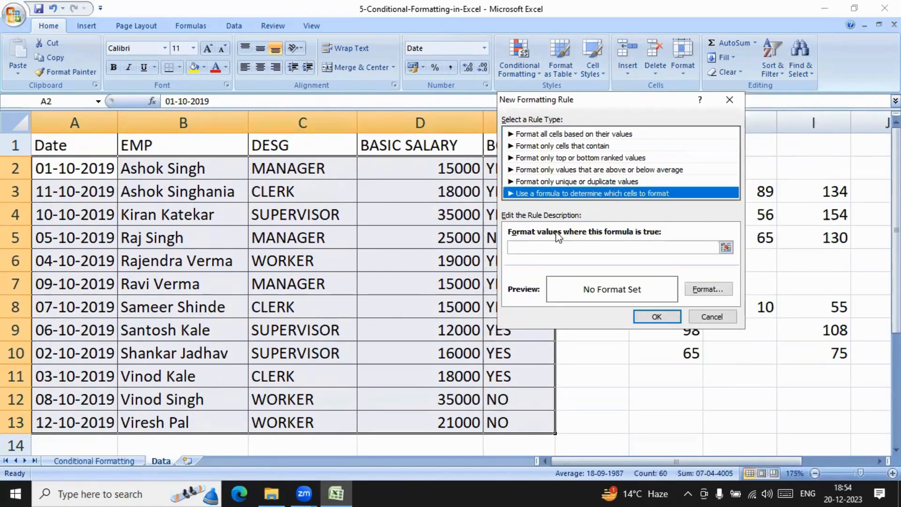
pyautogui.click(526, 247)
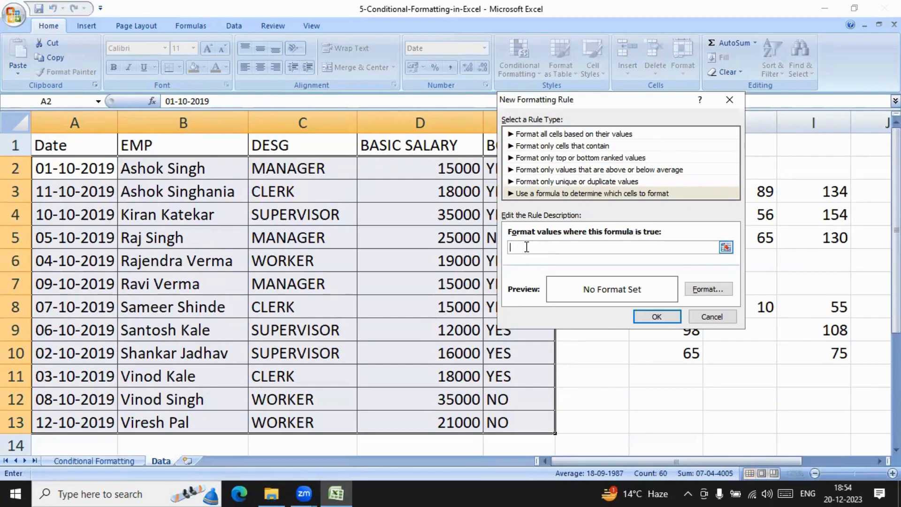
pyautogui.moveTo(610, 101); pyautogui.dragTo(708, 71)
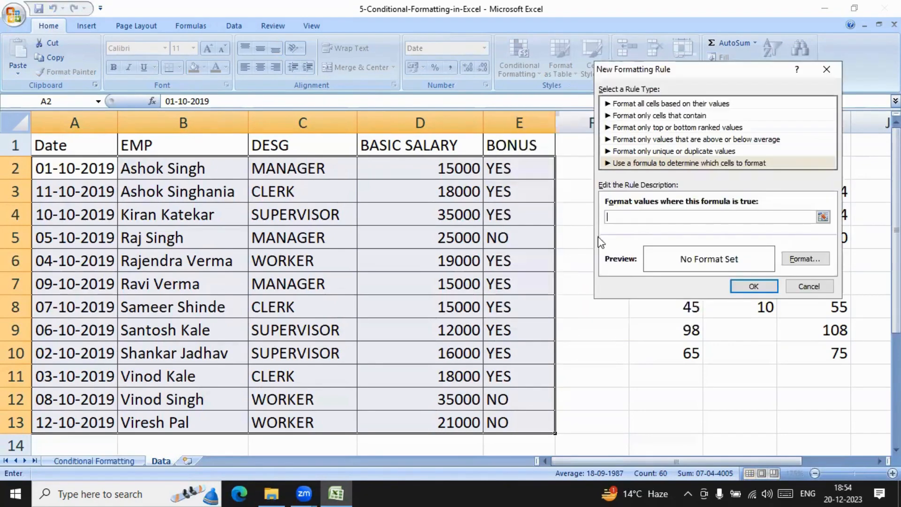
# Enter the rule formula =$E2="yes", locking only the bonus column and leaving the row relative.
pyautogui.write('=')
pyautogui.click(519, 169)
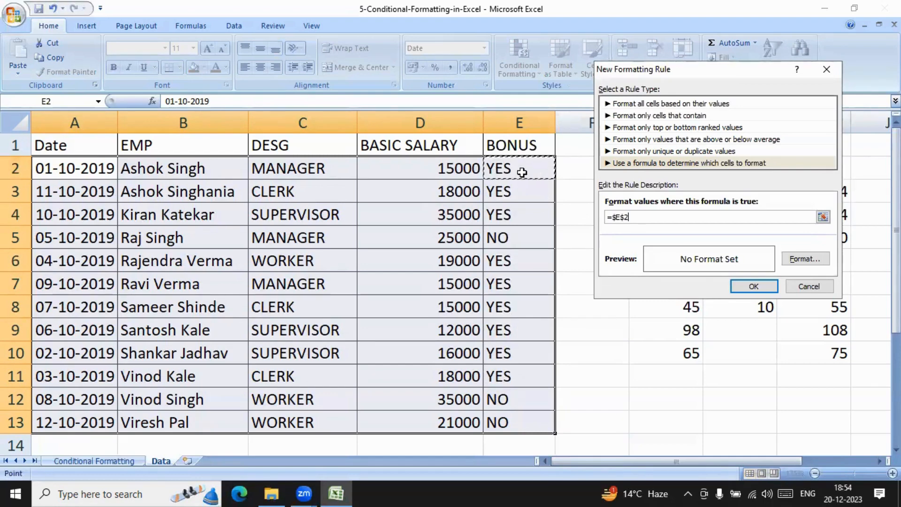
pyautogui.press('BackSpace')
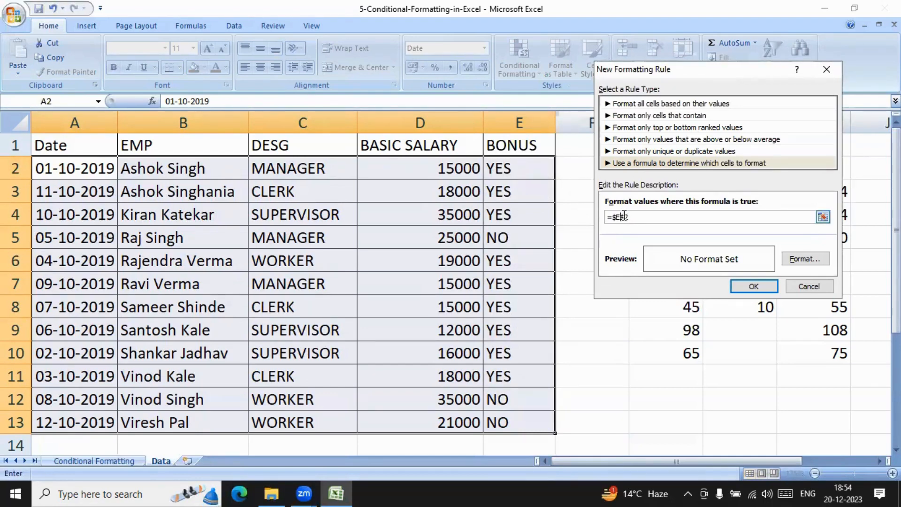
pyautogui.write('2')
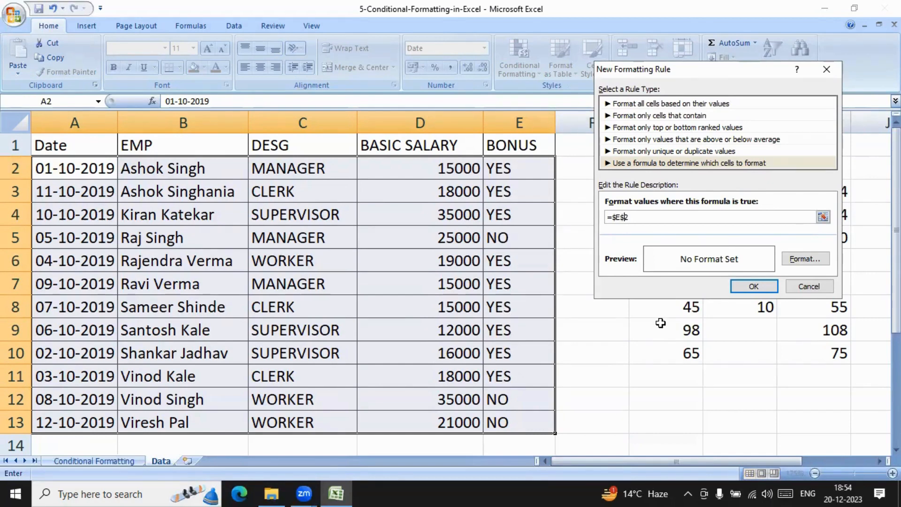
pyautogui.press('BackSpace')
pyautogui.click(627, 217)
pyautogui.write('="yes')
# Give the "yes" rule a yellow fill and apply it to the employee rows.
pyautogui.click(812, 262)
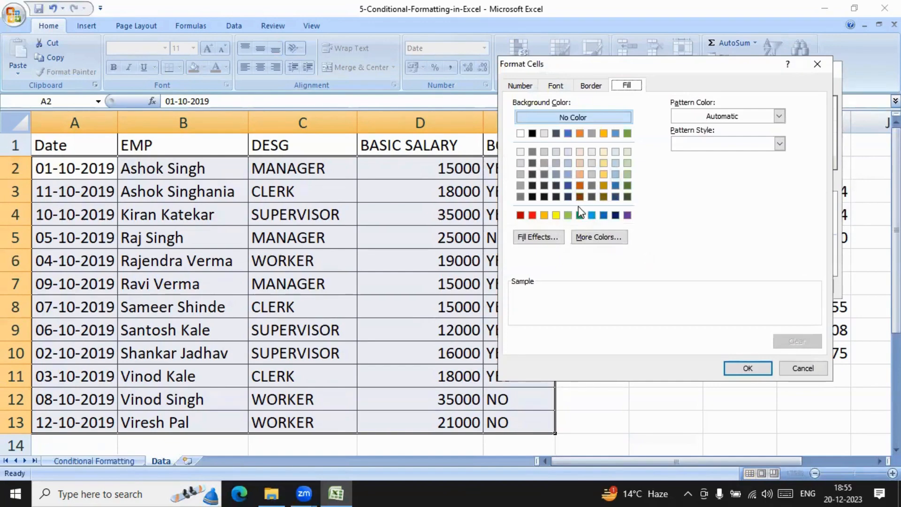
pyautogui.click(558, 215)
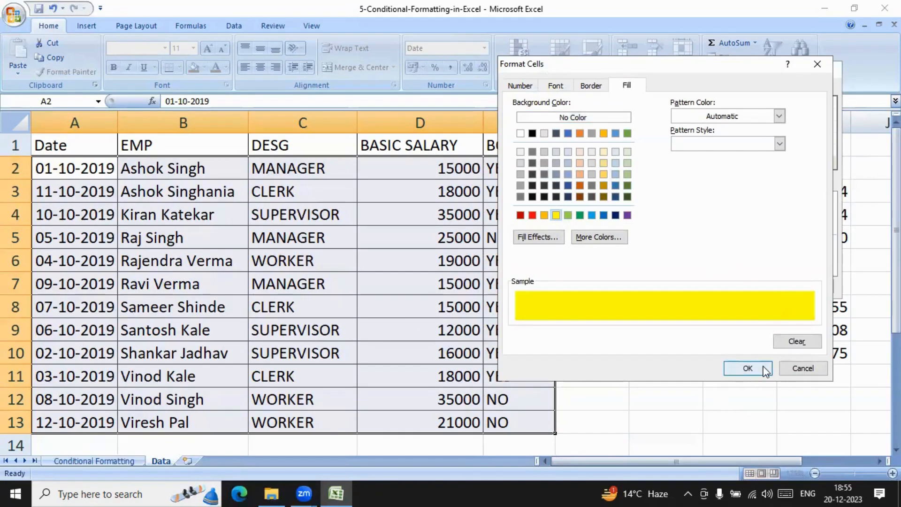
pyautogui.click(748, 368)
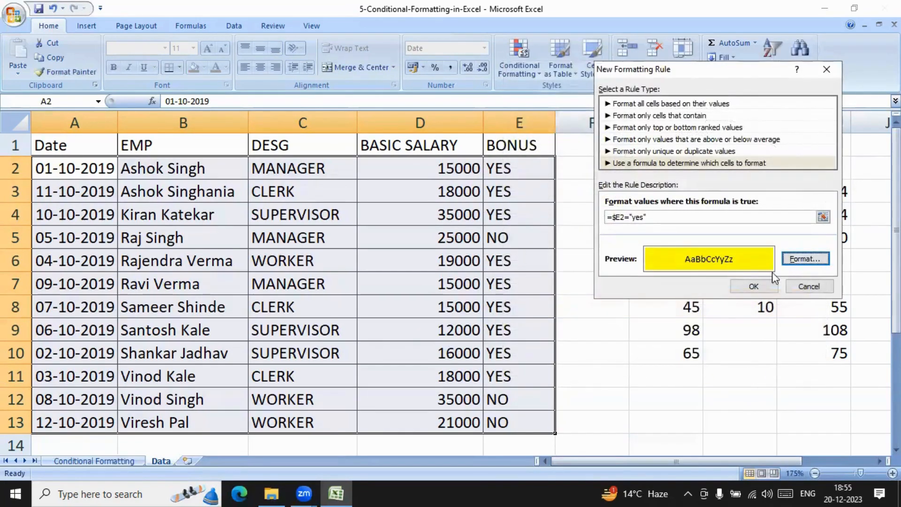
pyautogui.click(753, 286)
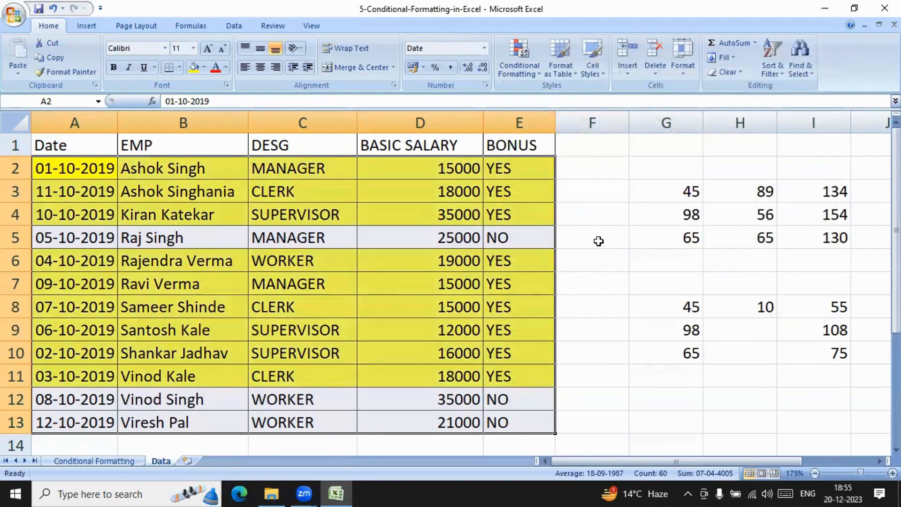
pyautogui.click(637, 256)
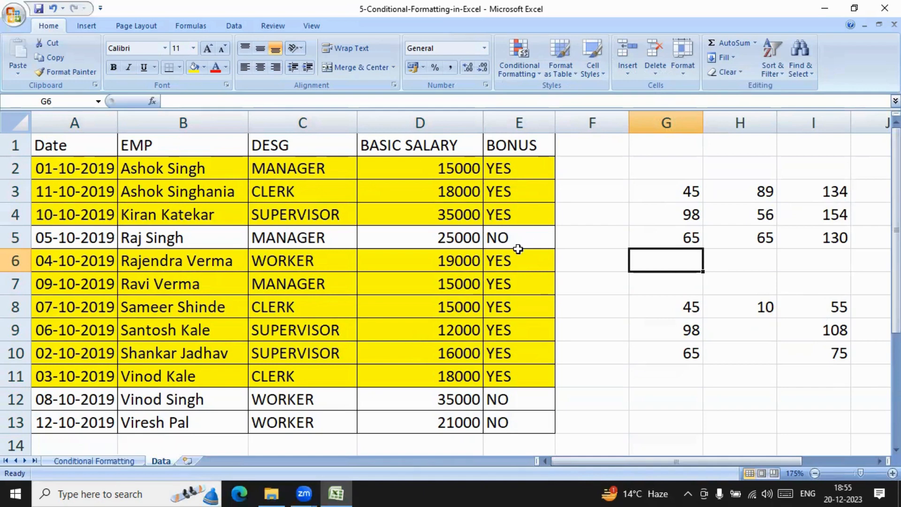
# Create a second formula-based conditional formatting rule for A2:E13 with the formula =$E2="no".
pyautogui.moveTo(45, 168); pyautogui.dragTo(501, 423)
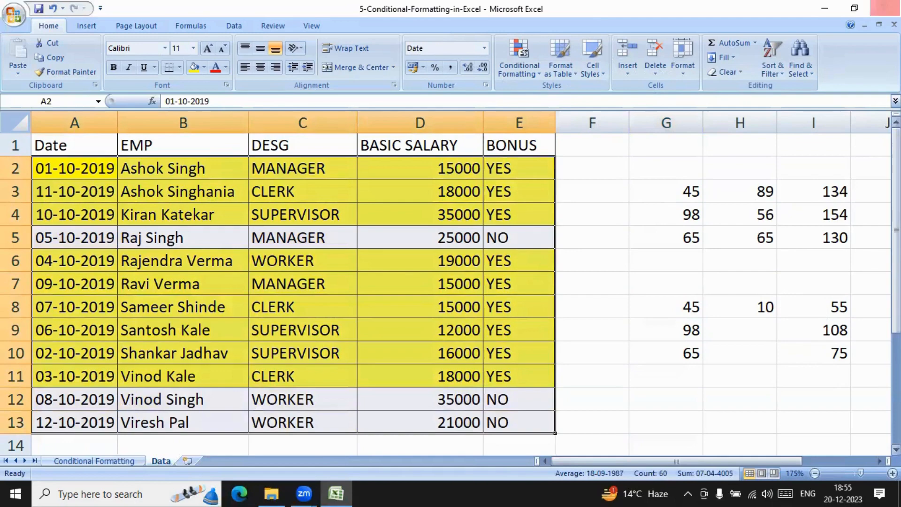
pyautogui.click(519, 83)
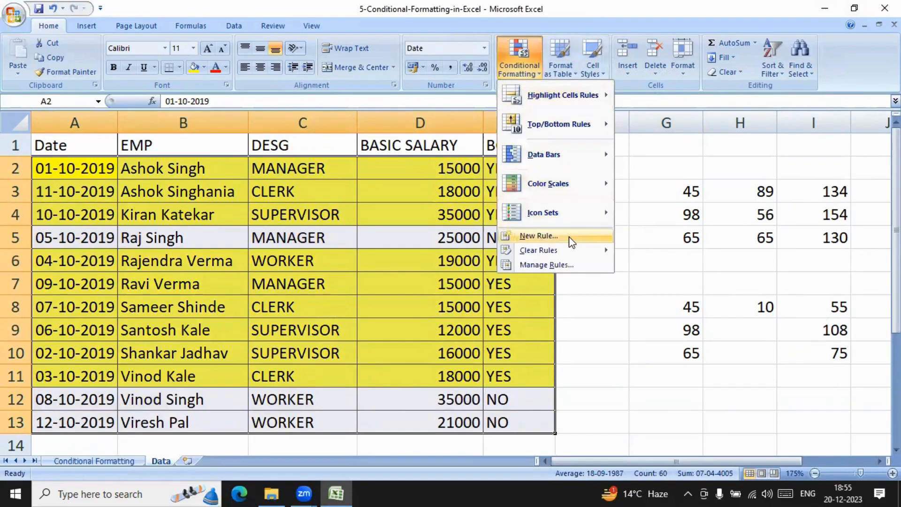
pyautogui.click(540, 236)
pyautogui.click(588, 147)
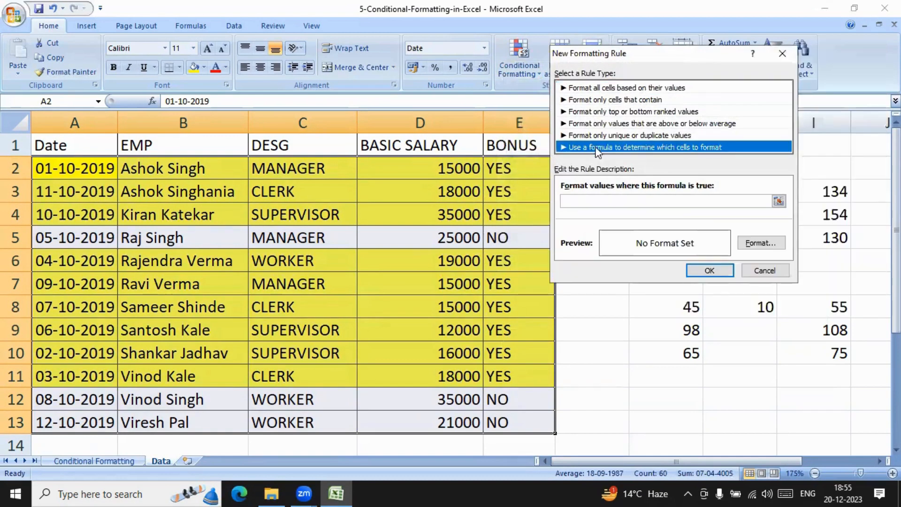
pyautogui.click(570, 201)
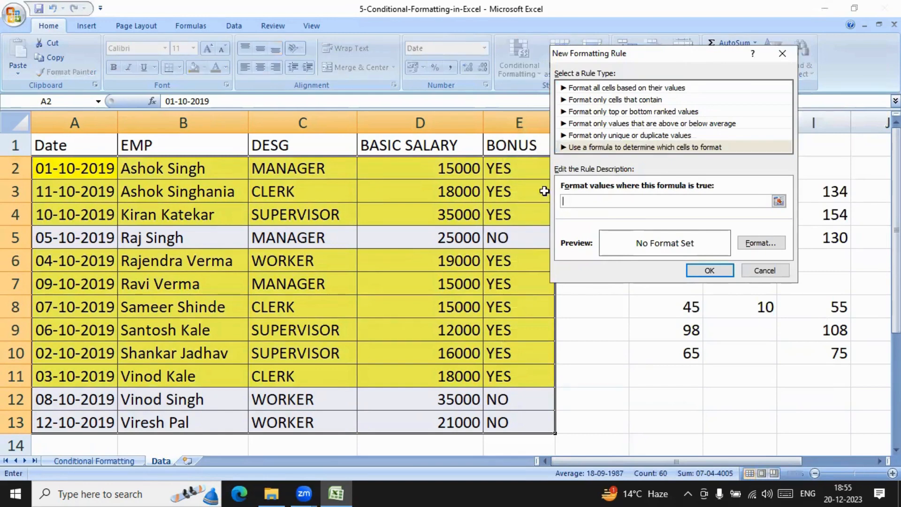
pyautogui.click(512, 168)
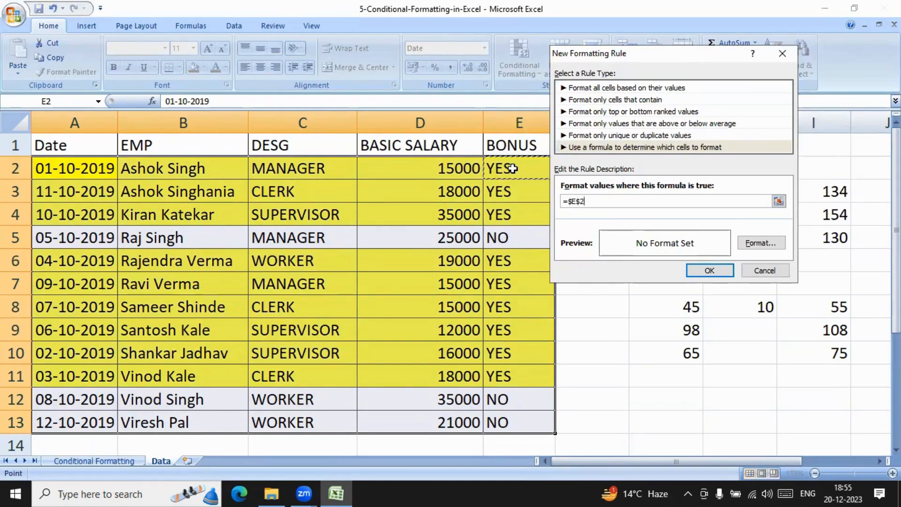
pyautogui.click(580, 201)
pyautogui.press('BackSpace')
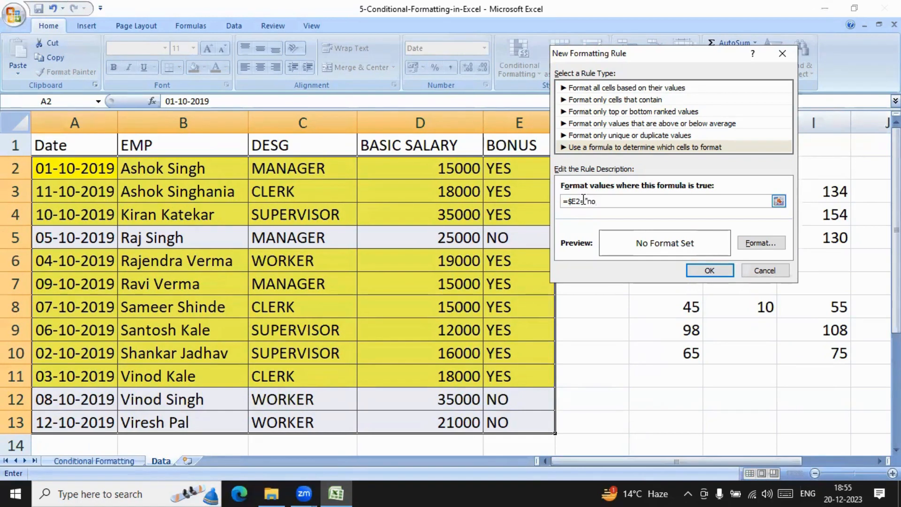
pyautogui.write('"')
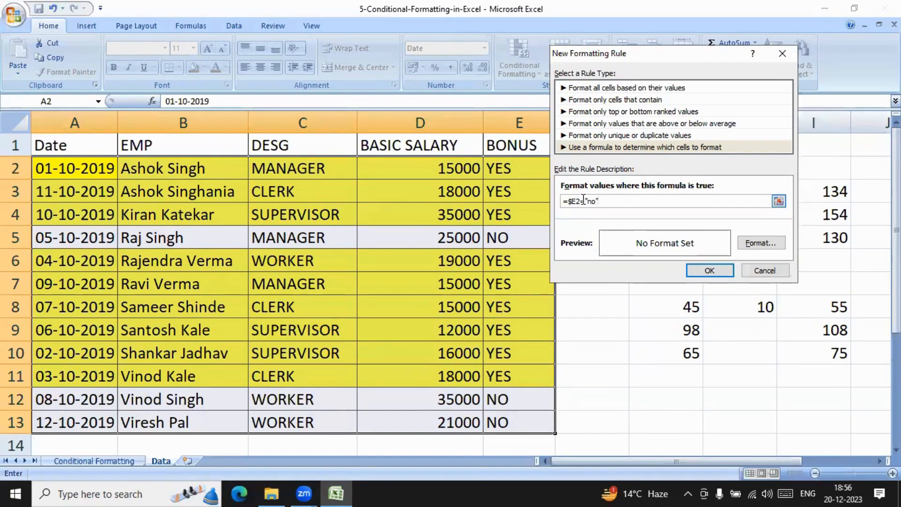
# Give the "no" rule a red fill and apply it to the employee rows.
pyautogui.click(761, 242)
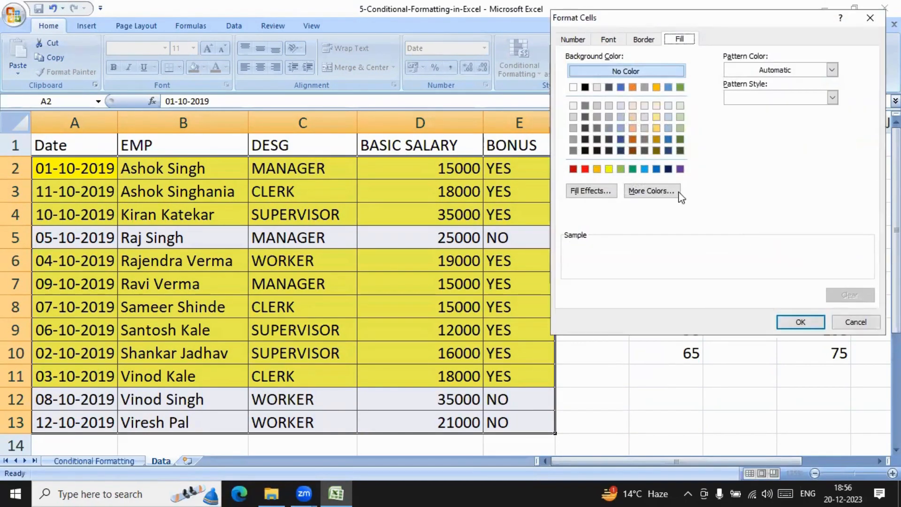
pyautogui.click(585, 169)
pyautogui.click(800, 321)
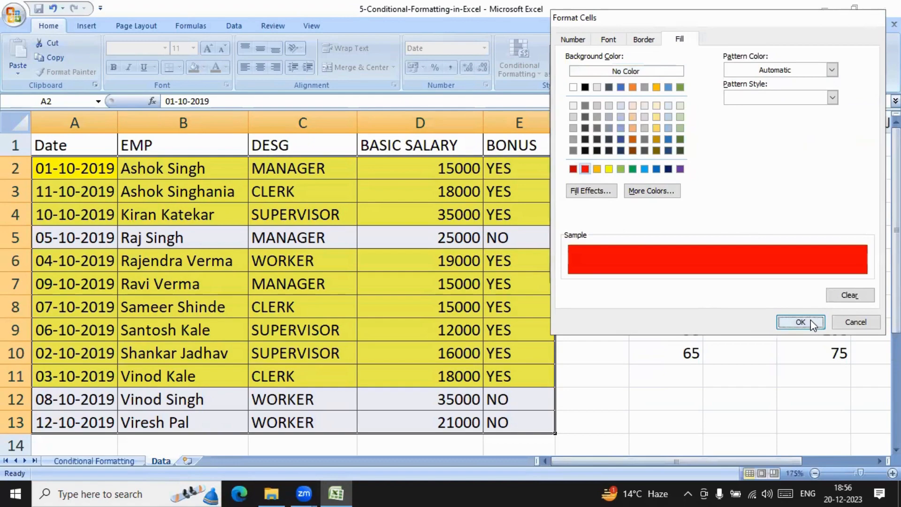
pyautogui.click(710, 272)
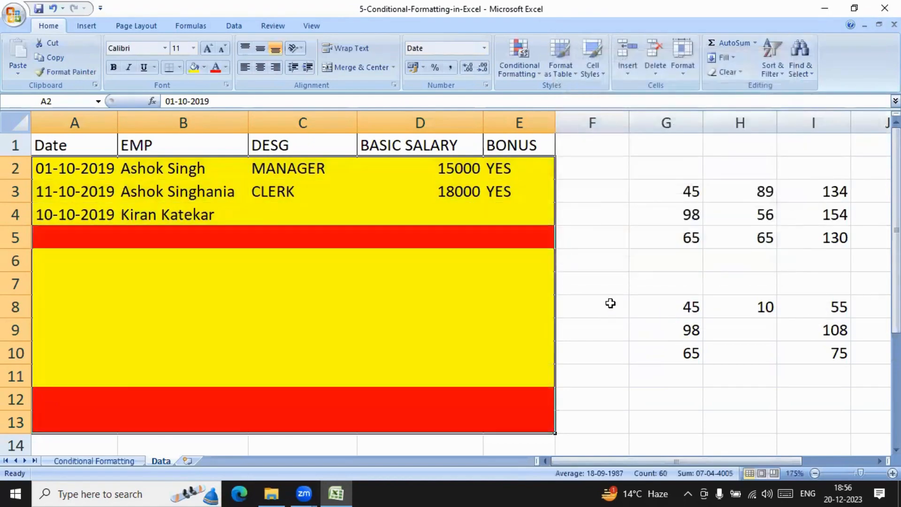
pyautogui.click(609, 301)
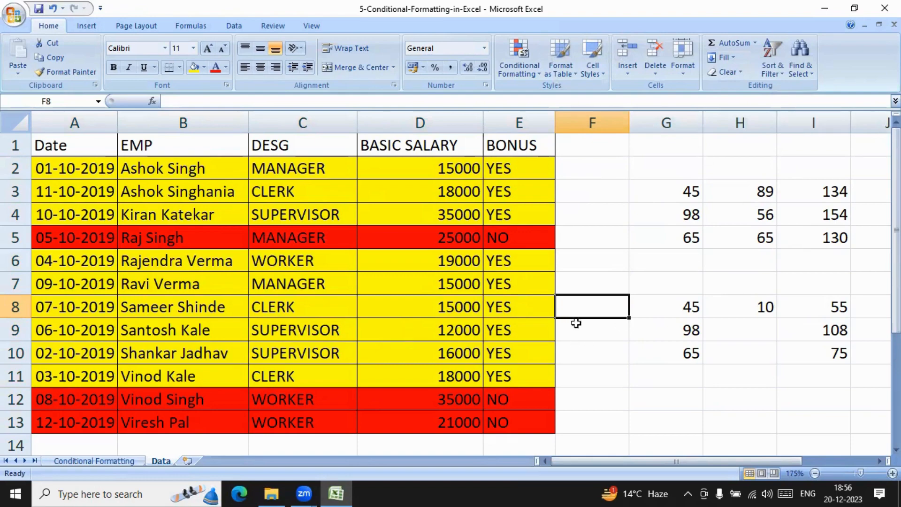
# Look over the formatted employee table and the student data and dates on the Conditional Formatting sheet, and return to the Data sheet.
pyautogui.click(593, 348)
pyautogui.scroll(-2, 430, 323)
pyautogui.scroll(2, 429, 321)
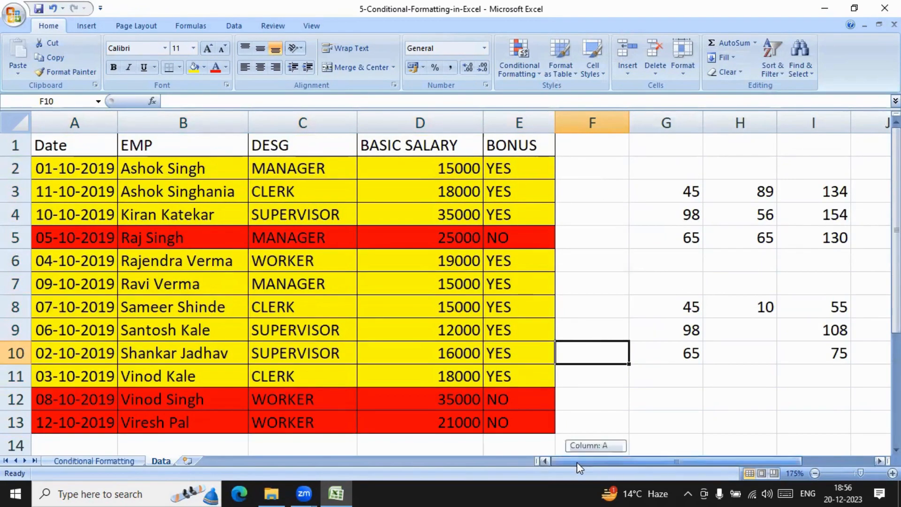
pyautogui.click(109, 460)
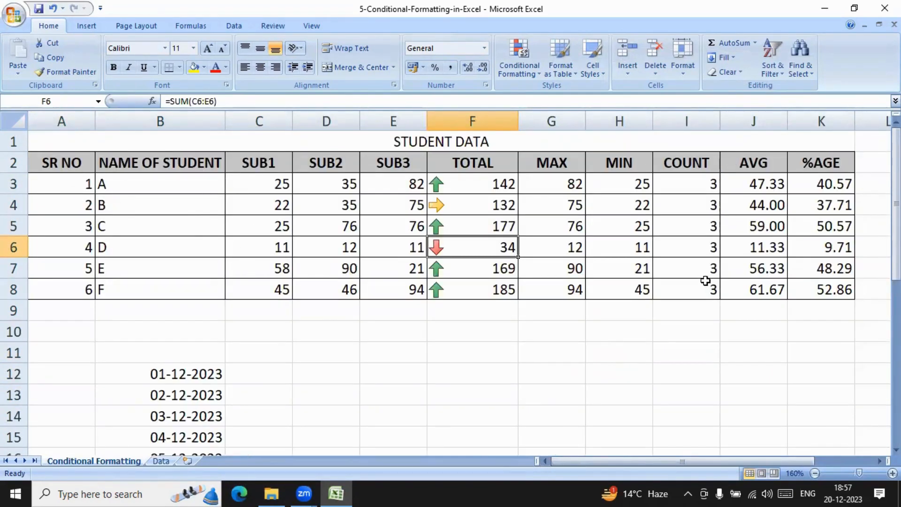
pyautogui.scroll(-2, 194, 401)
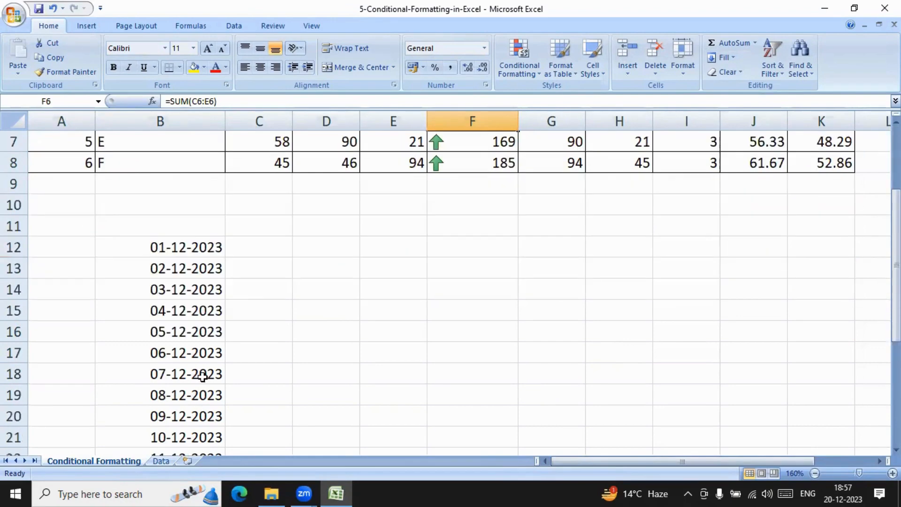
pyautogui.click(160, 459)
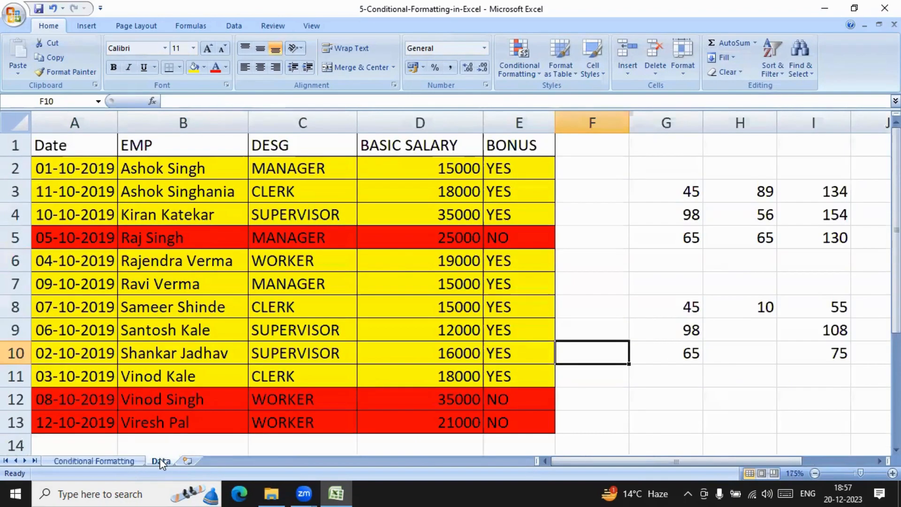
pyautogui.click(520, 74)
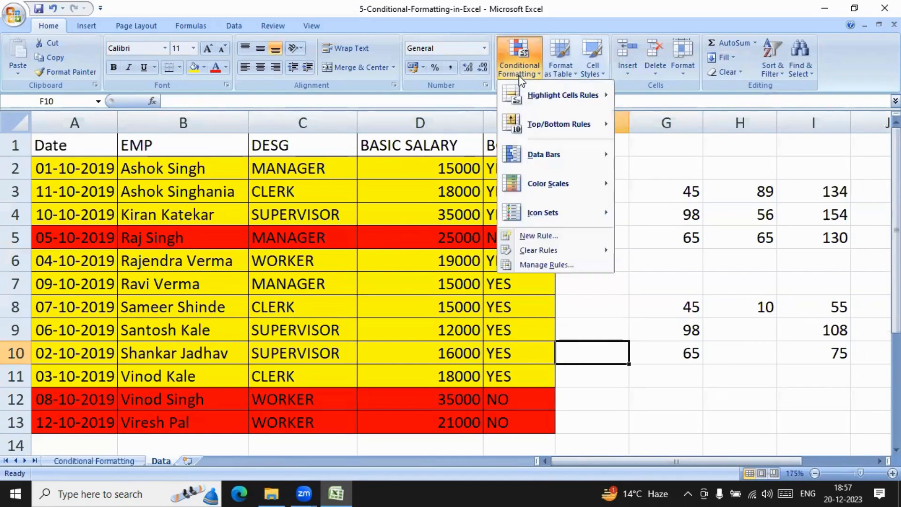
pyautogui.click(424, 321)
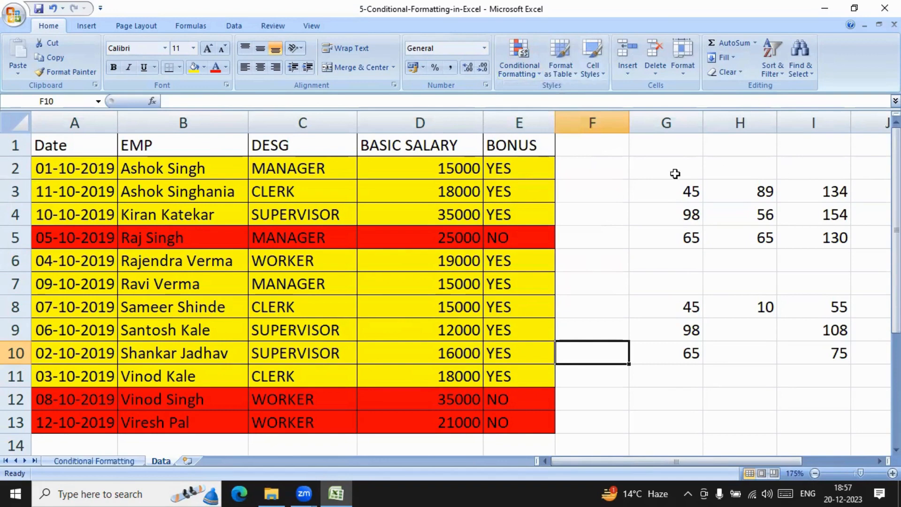
pyautogui.moveTo(676, 175); pyautogui.dragTo(865, 380)
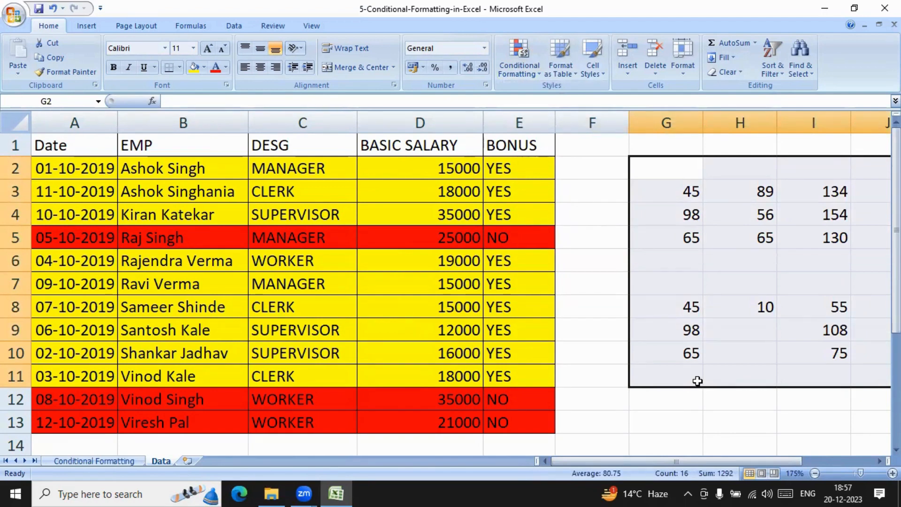
pyautogui.click(602, 309)
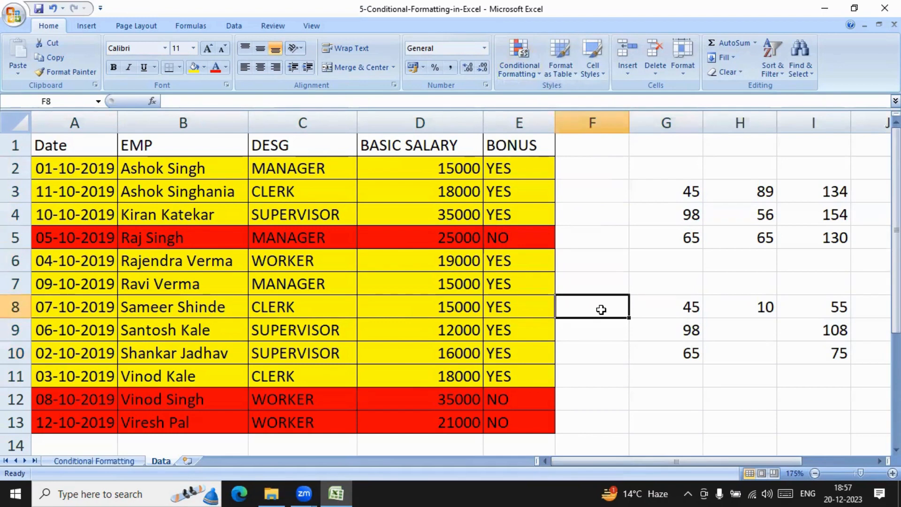